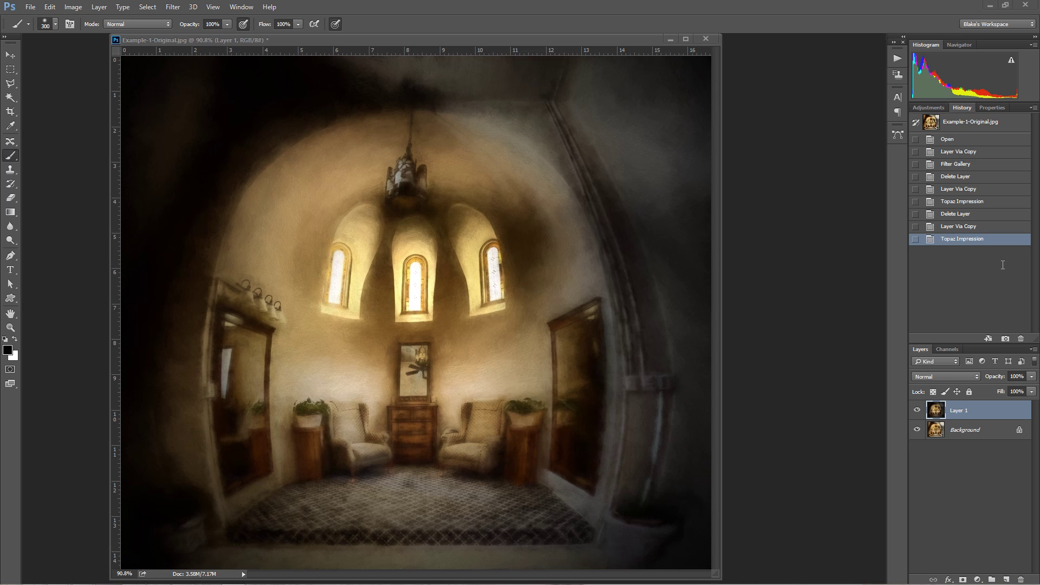
Compare the painterly Layer 1 with the original photo beneath it by hiding and showing the layer twice.
left_click(916, 410)
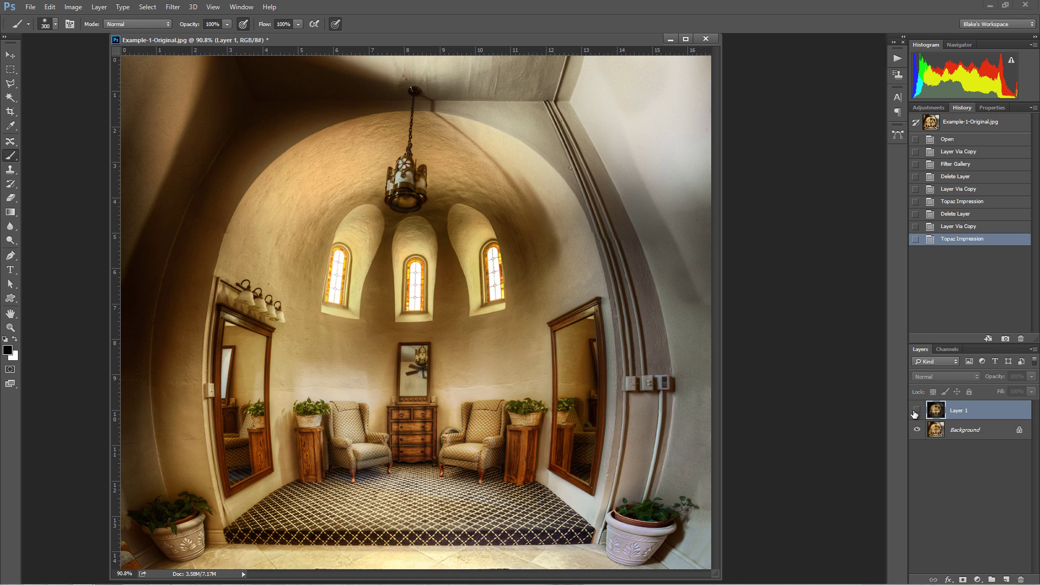
left_click(916, 411)
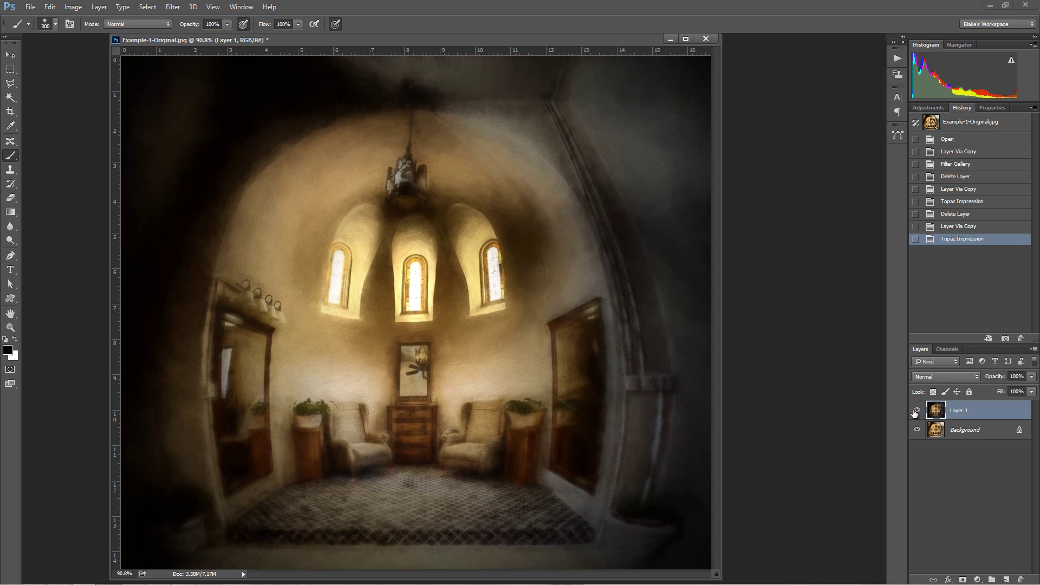
left_click(915, 411)
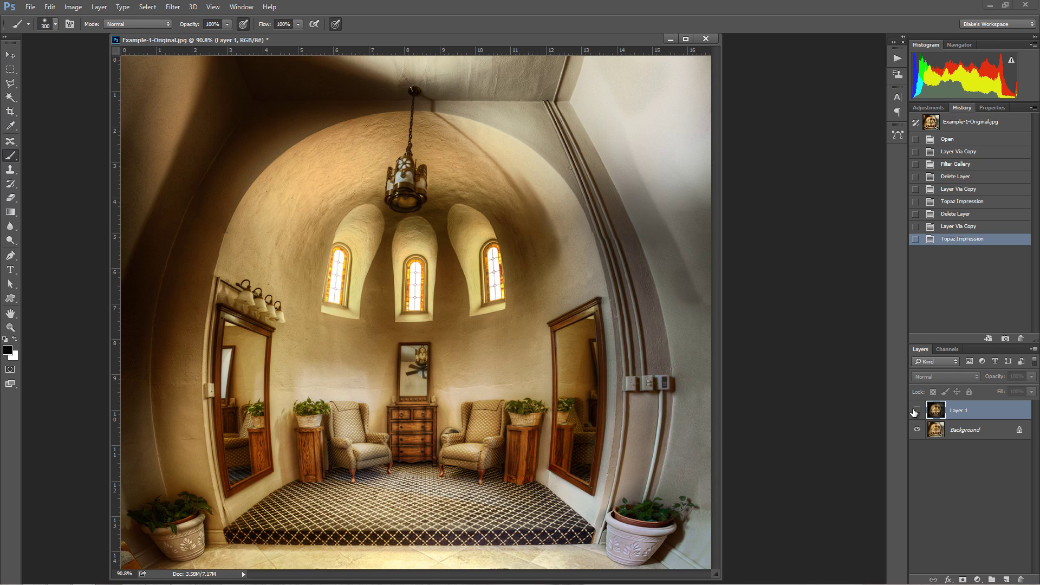
left_click(915, 411)
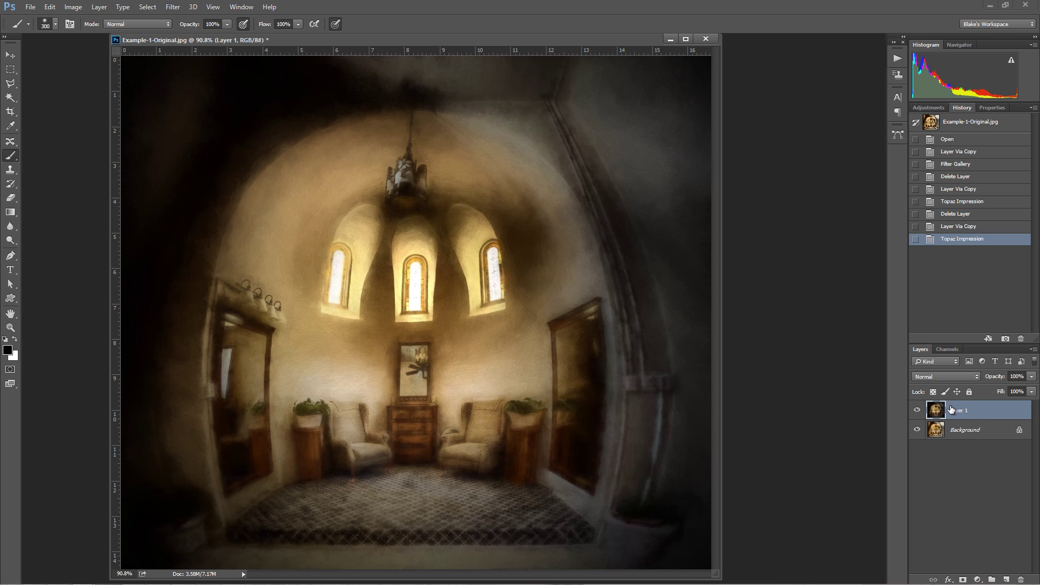
Delete Layer 1 and check the image's color mode and bit depth.
key("Delete")
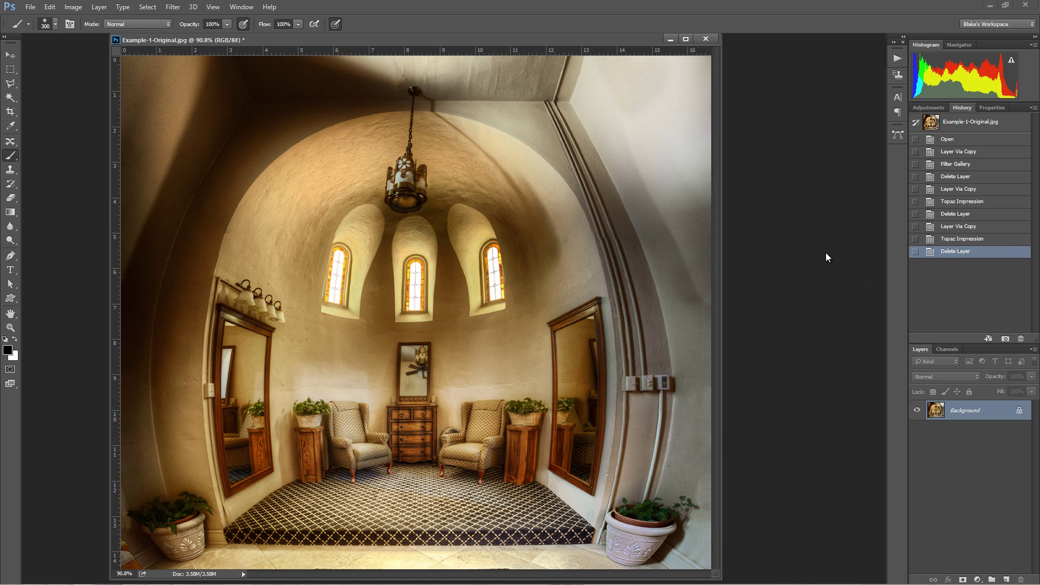
left_click(76, 7)
mouse_move(100, 19)
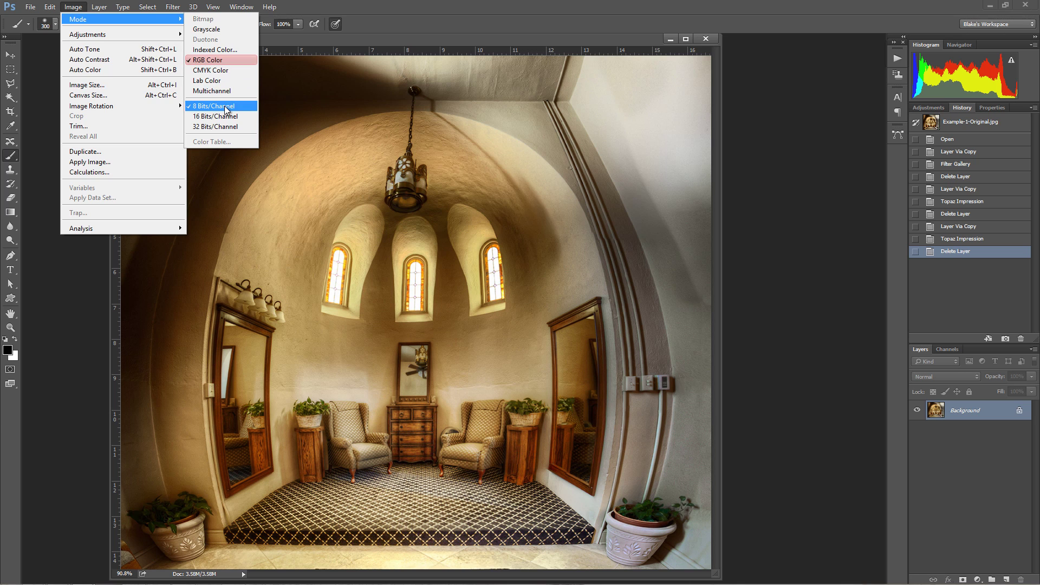
left_click(429, 43)
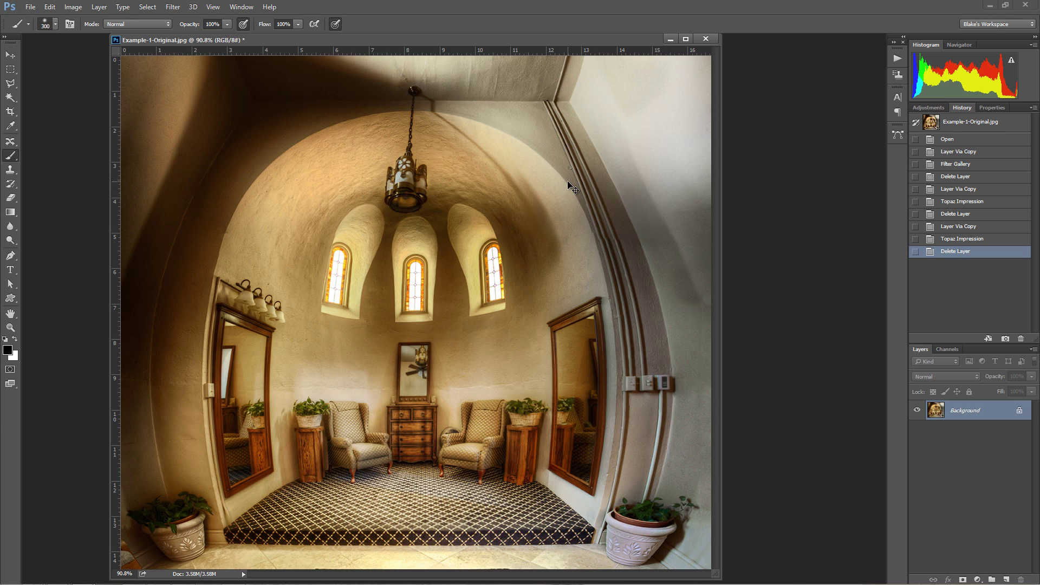
Duplicate the Background layer and open the copy in the Topaz Impression filter with its window maximized.
key("ctrl+j")
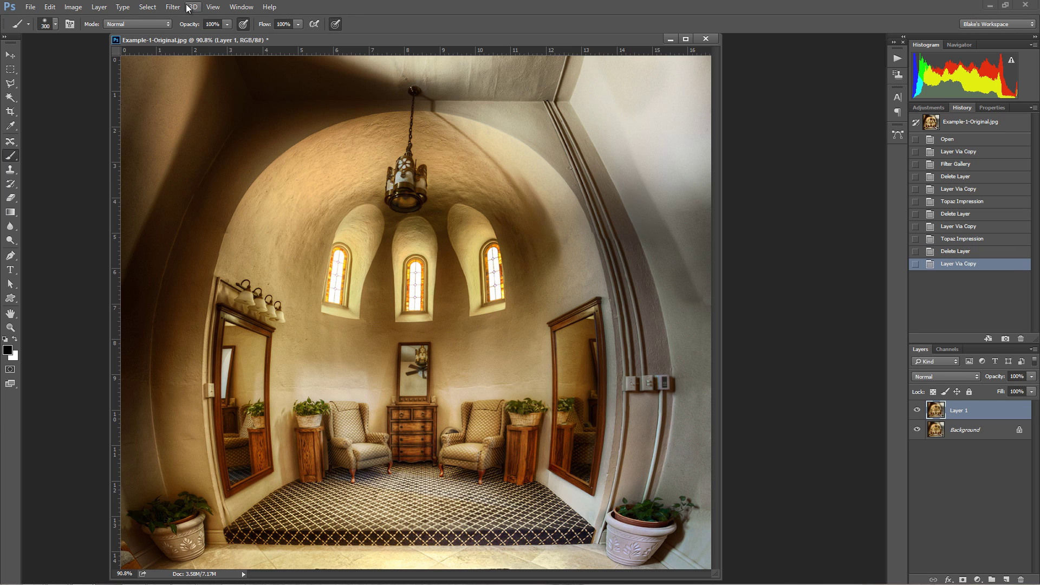
left_click(178, 9)
mouse_move(190, 235)
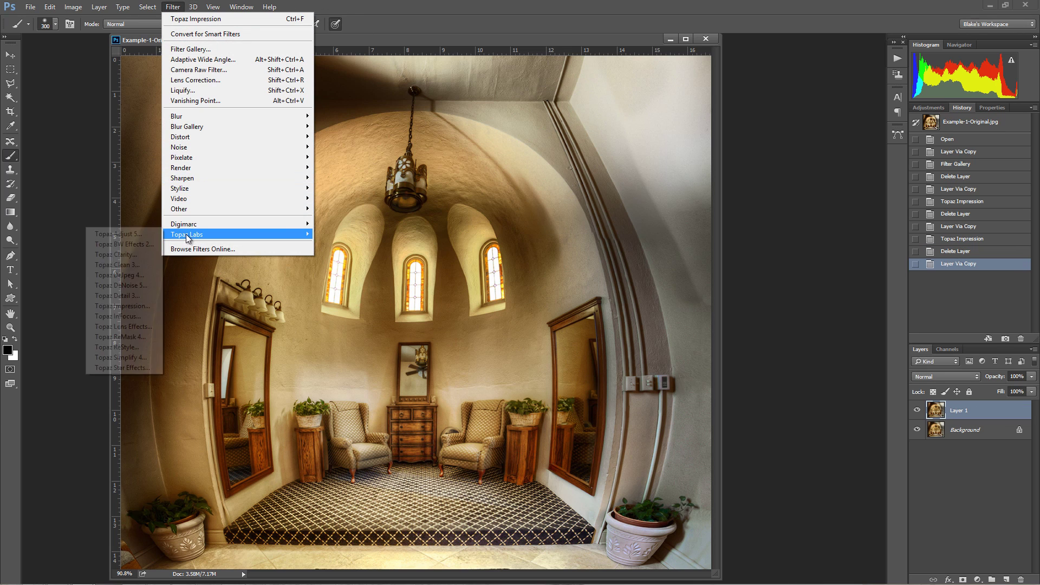
left_click(123, 305)
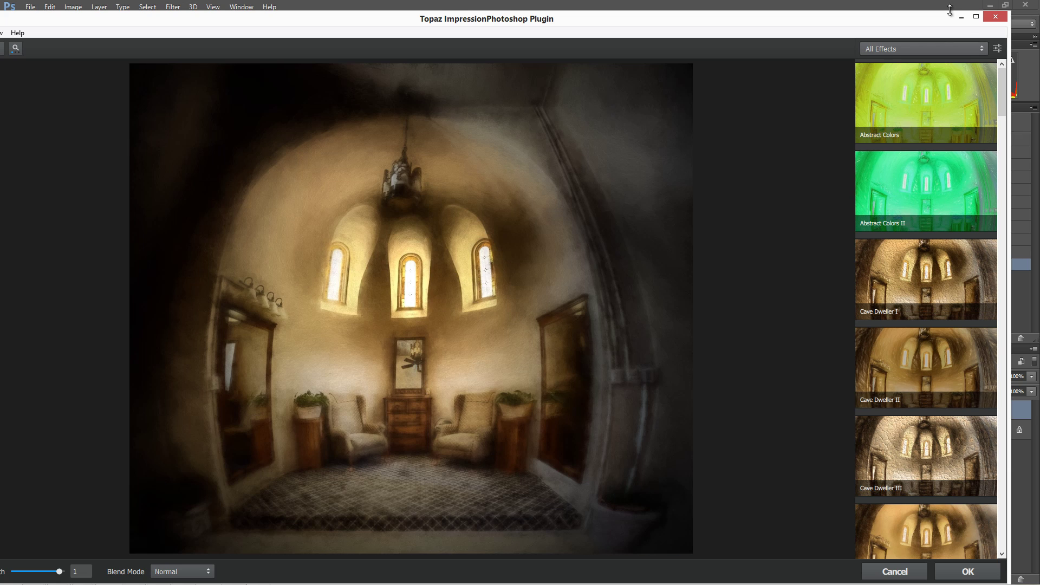
left_click(975, 18)
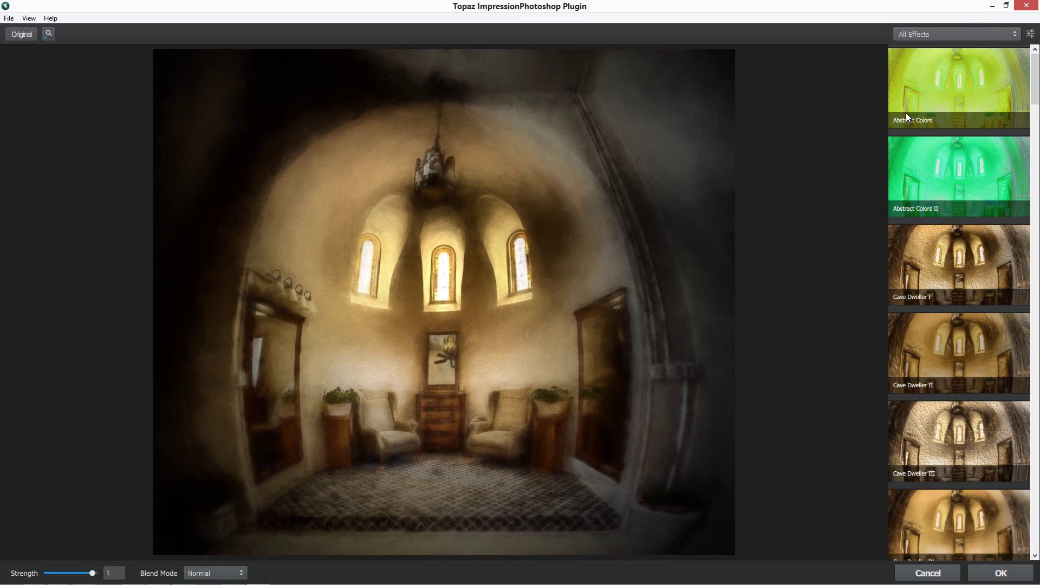
Browse the effect presets and look over the available effect categories.
scroll(915, 212, "down", 4)
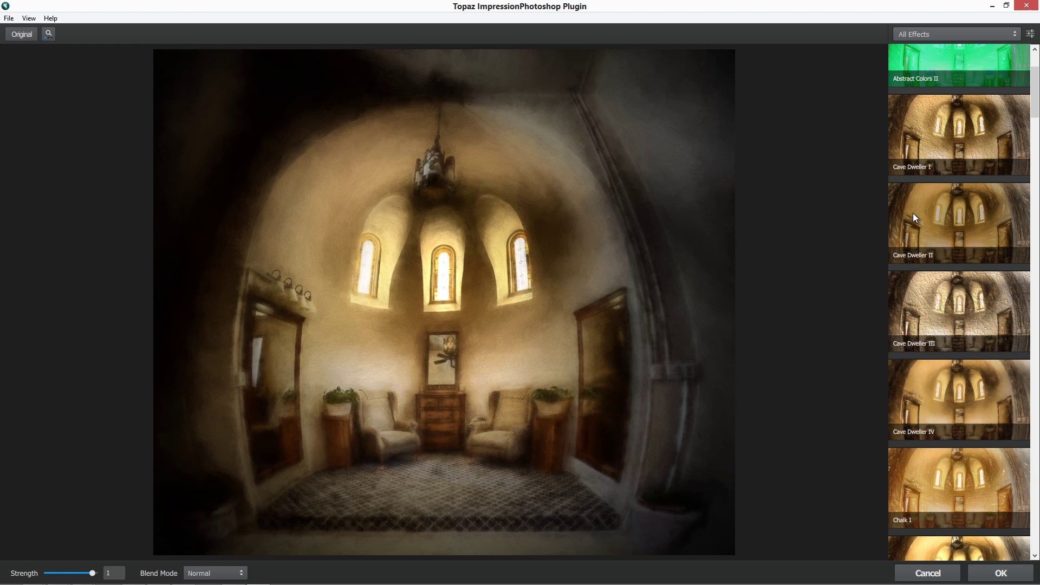
scroll(911, 215, "down", 3)
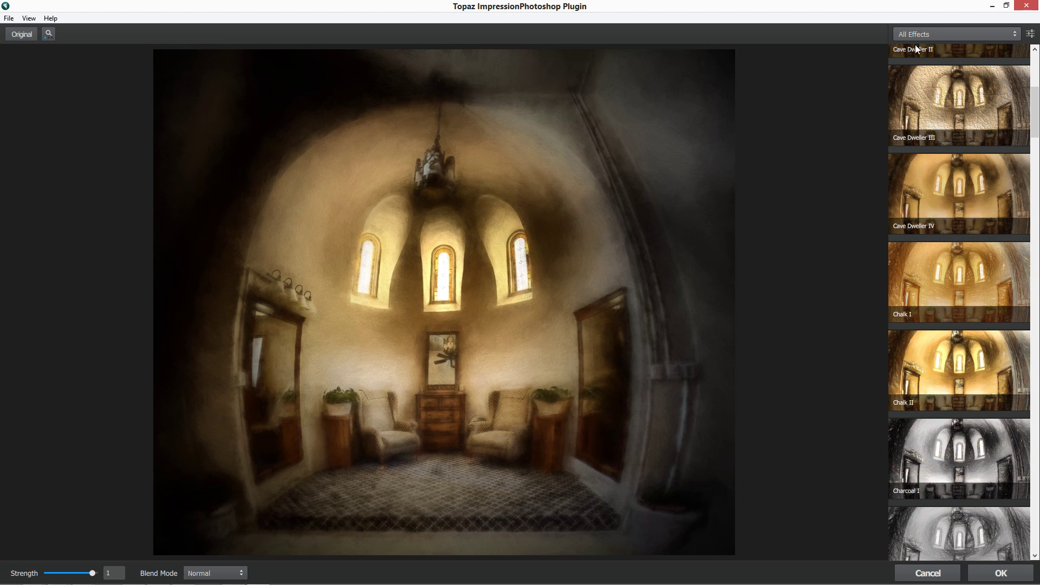
left_click(937, 35)
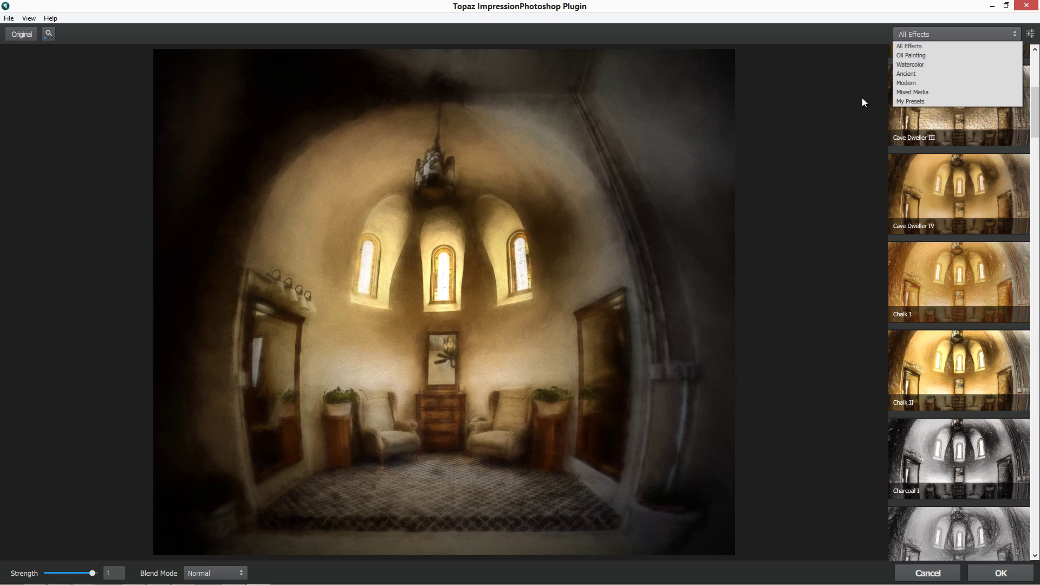
left_click(849, 195)
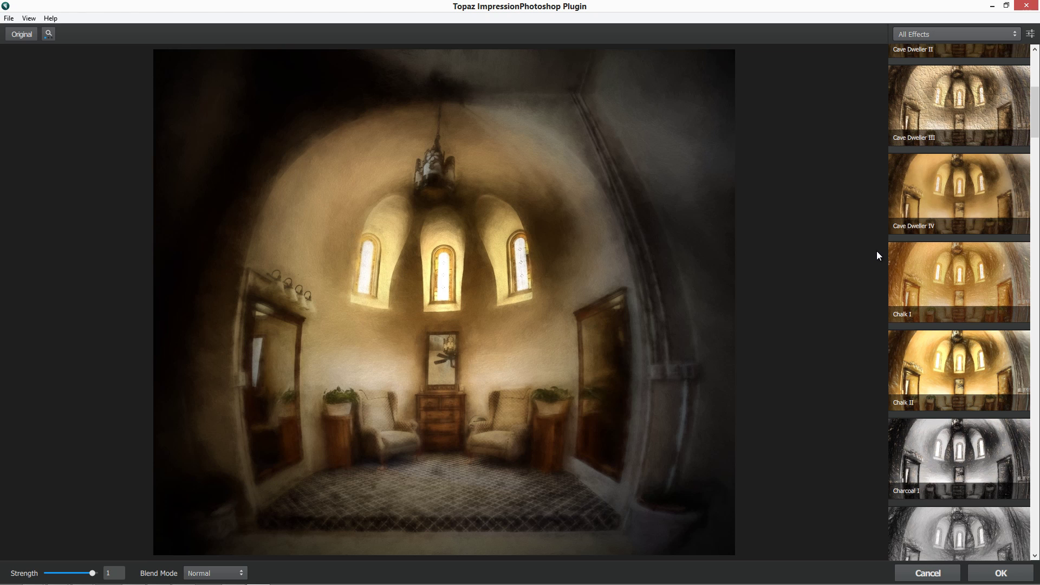
Try the Colored Pencil I and Colored Pencil V effects on the image.
scroll(977, 226, "down", 8)
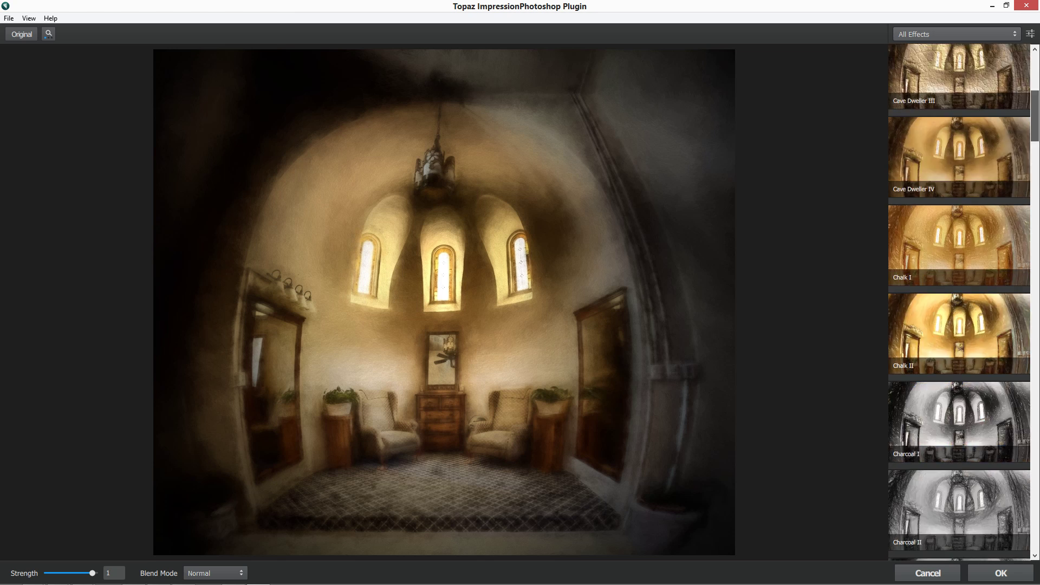
left_click(921, 304)
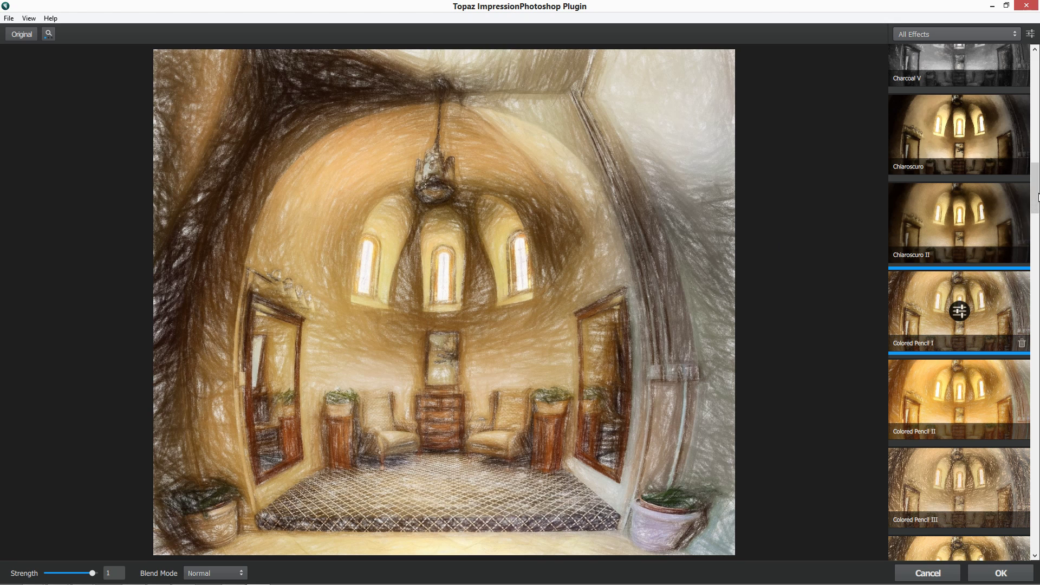
scroll(893, 241, "down", 5)
left_click(899, 241)
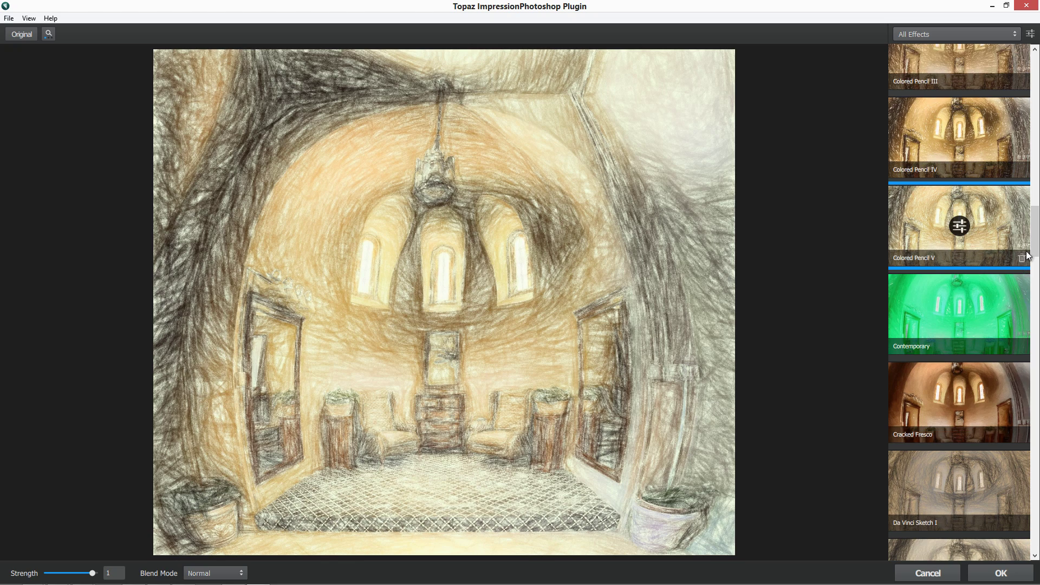
Apply the Impressionistic I effect to the image and open its adjustment settings.
scroll(1026, 252, "down", 5)
scroll(1026, 236, "up", 6)
scroll(1011, 193, "up", 5)
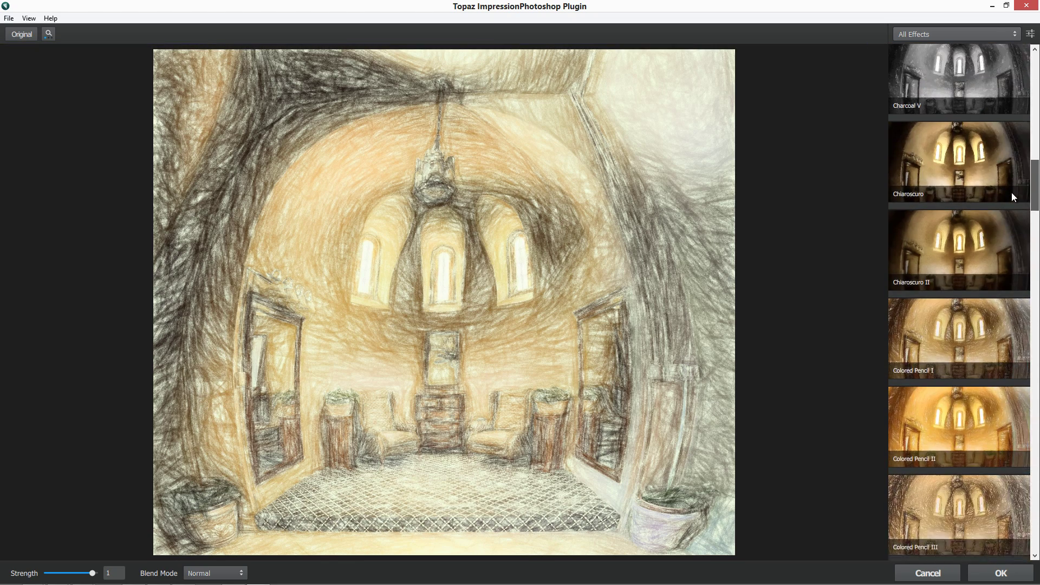
scroll(1008, 168, "down", 9)
scroll(1005, 287, "down", 5)
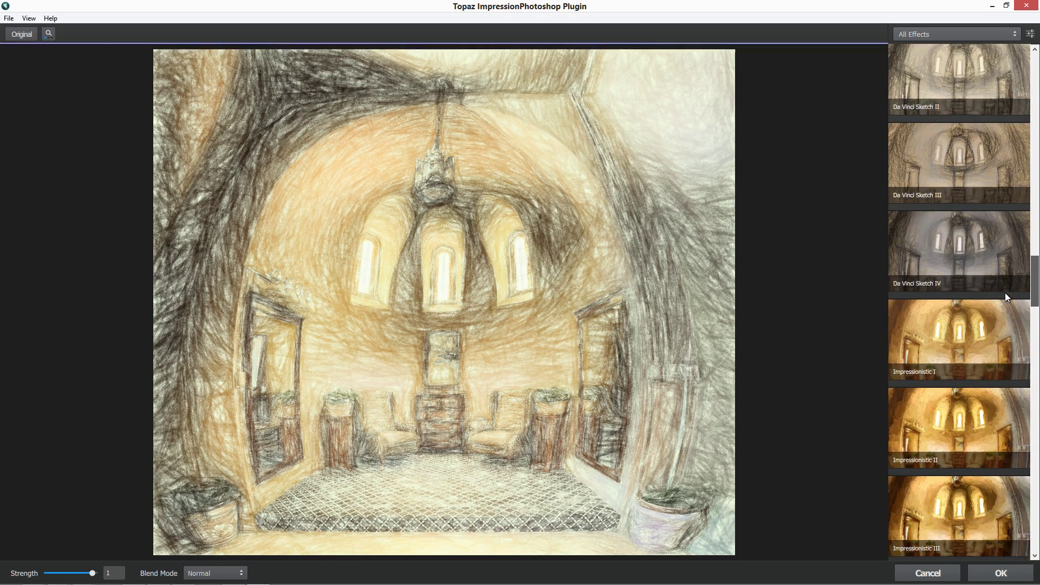
left_click(905, 174)
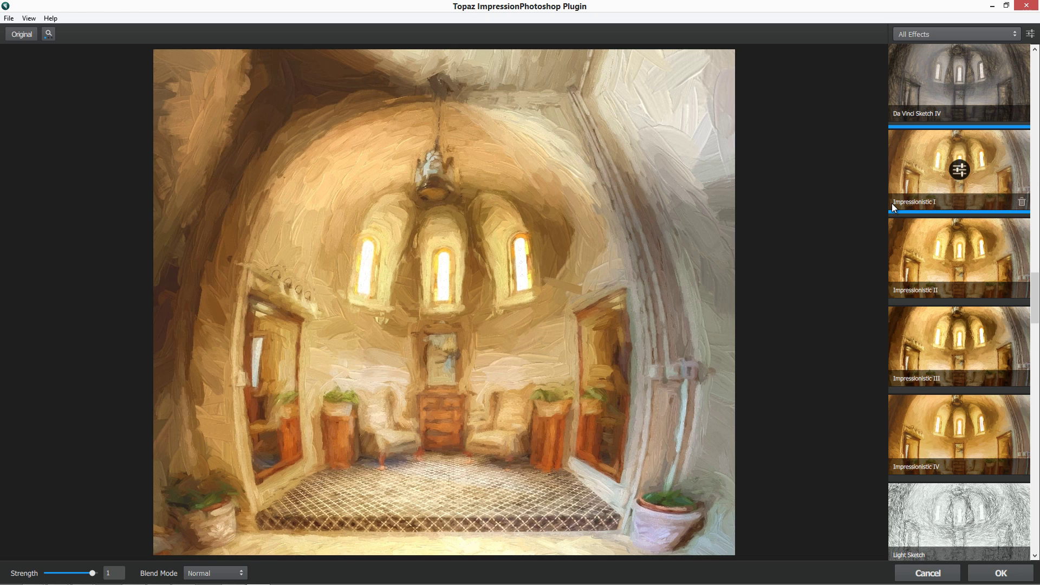
left_click(962, 174)
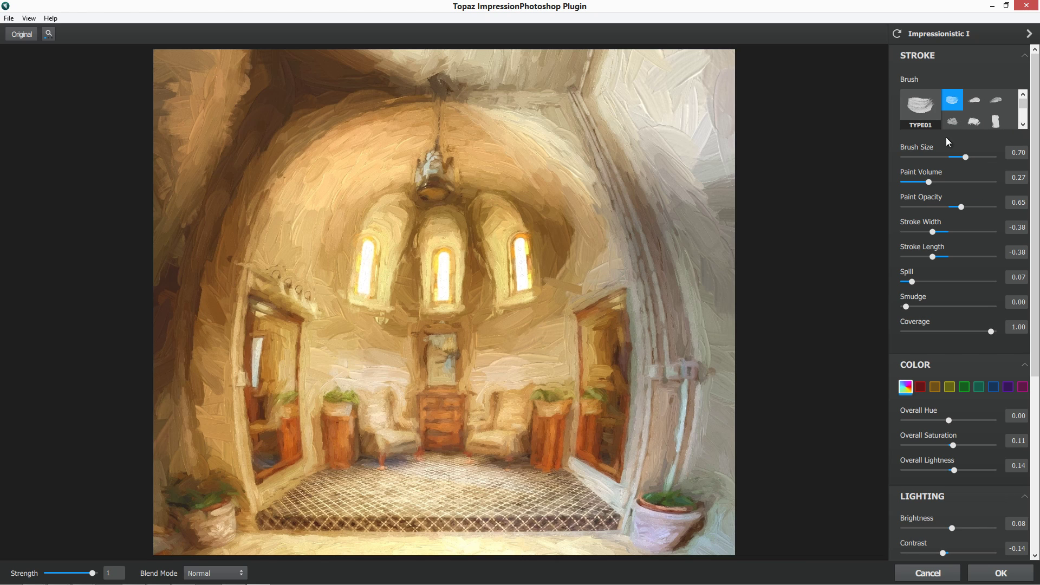
Return to the effects list and reopen the adjustment settings of Impressionistic I.
left_click(1029, 34)
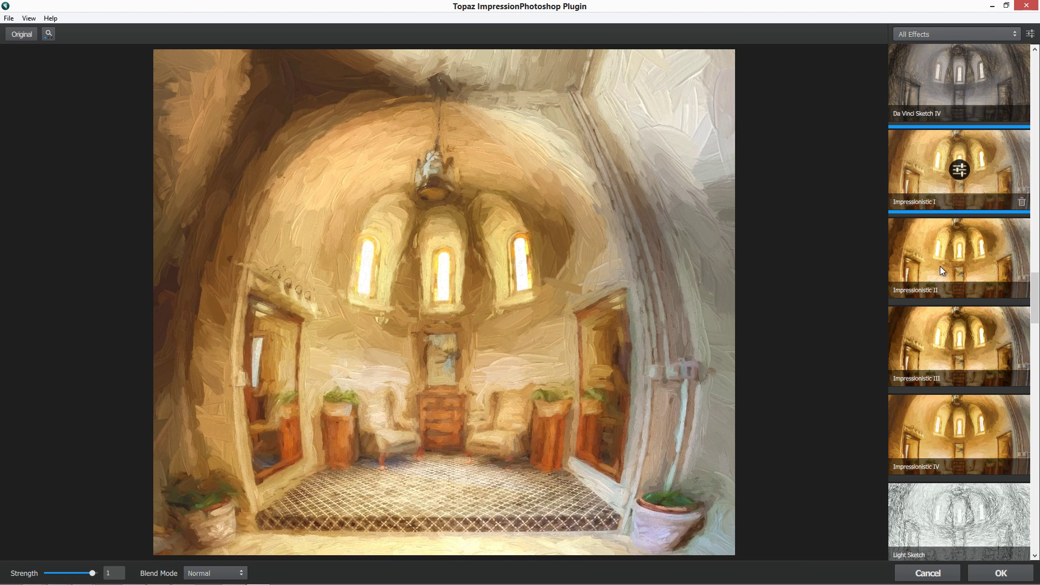
left_click(919, 167)
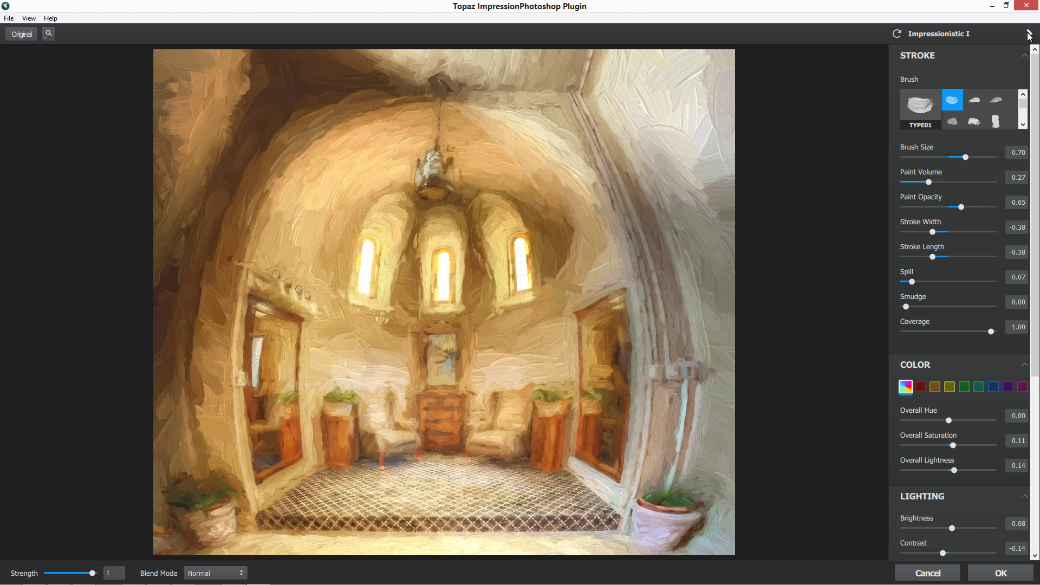
left_click(1028, 35)
left_click(962, 173)
Try the stroke brushes from Type02 to Type06 on the image, ending with Type04.
left_click(973, 102)
left_click(996, 104)
left_click(996, 119)
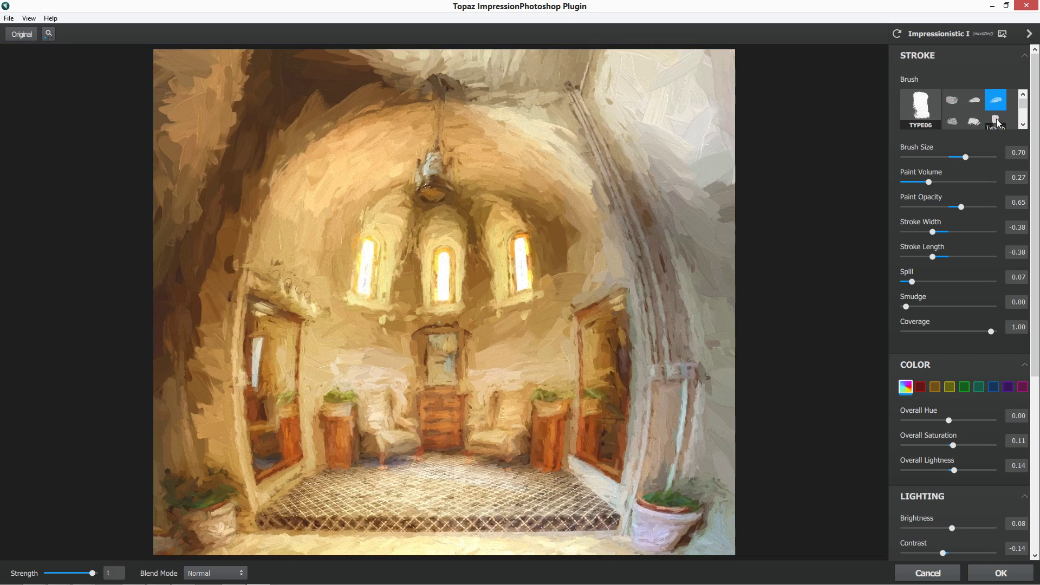
left_click(975, 120)
left_click(956, 119)
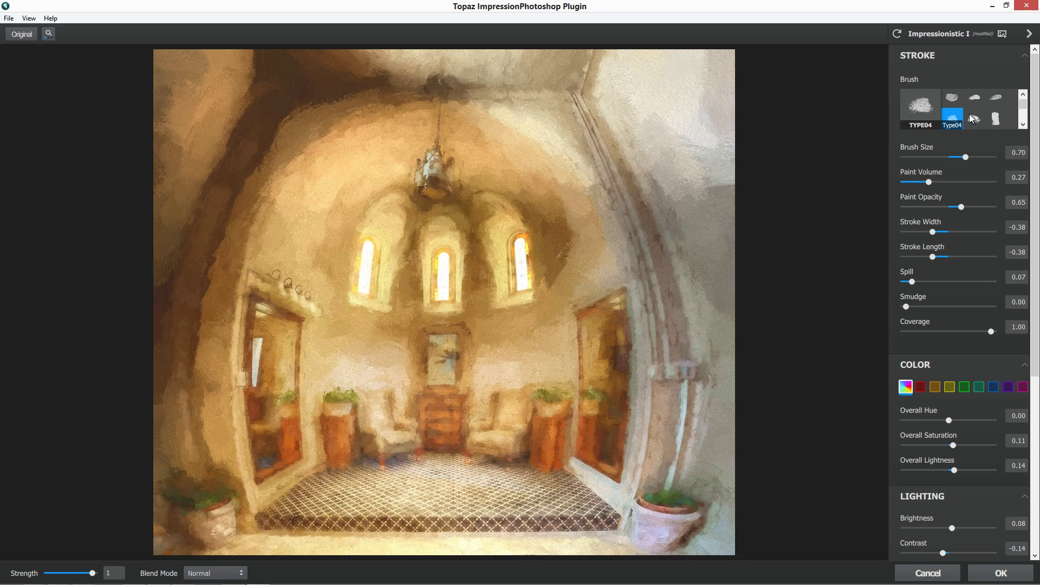
Try the stroke brushes Type08, Type07, Type09, Type14 and Type13 on the image.
left_click(1022, 125)
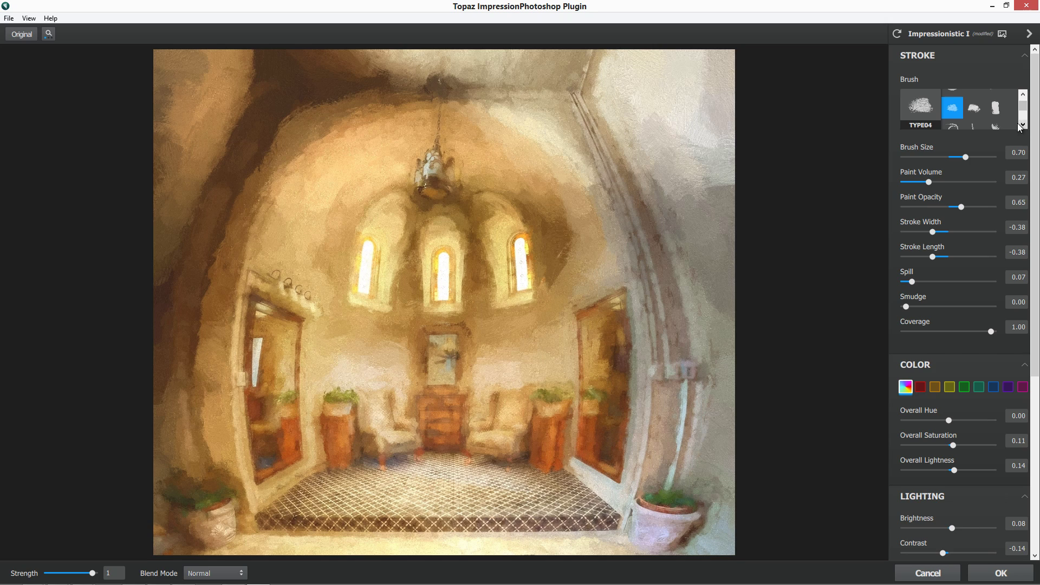
left_click(976, 126)
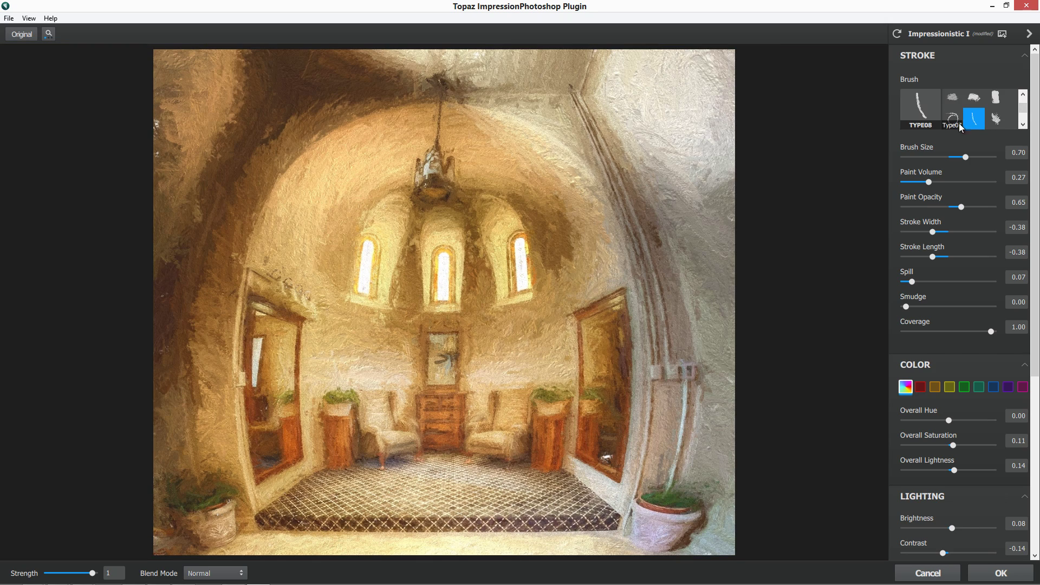
left_click(957, 123)
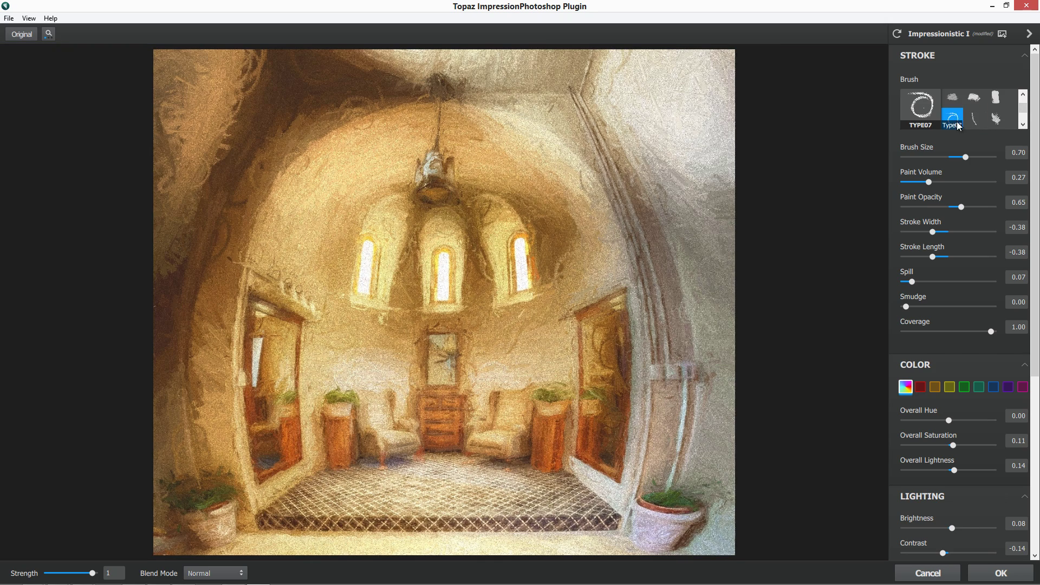
left_click(998, 116)
left_click(1022, 120)
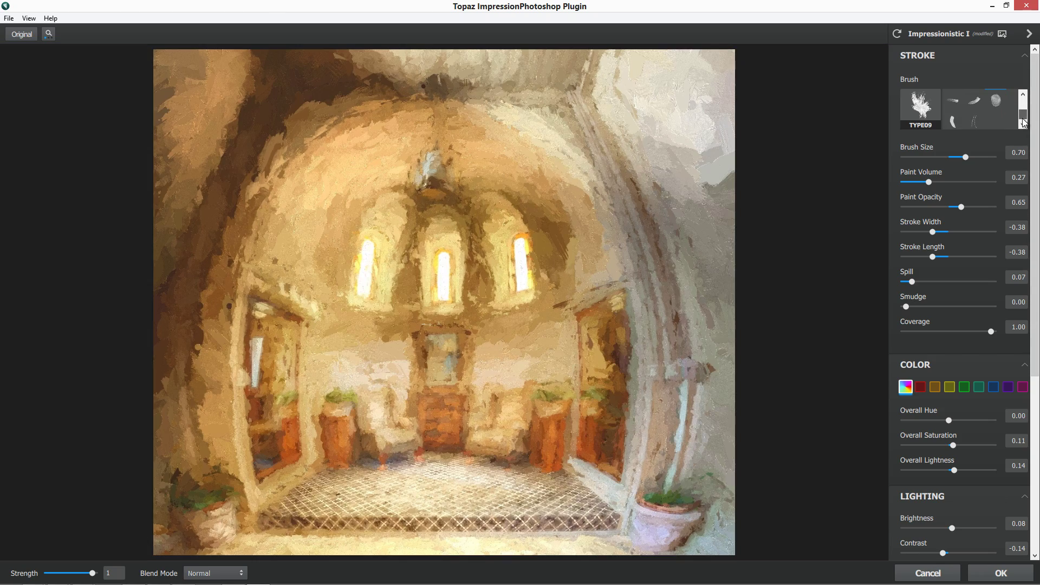
left_click(978, 121)
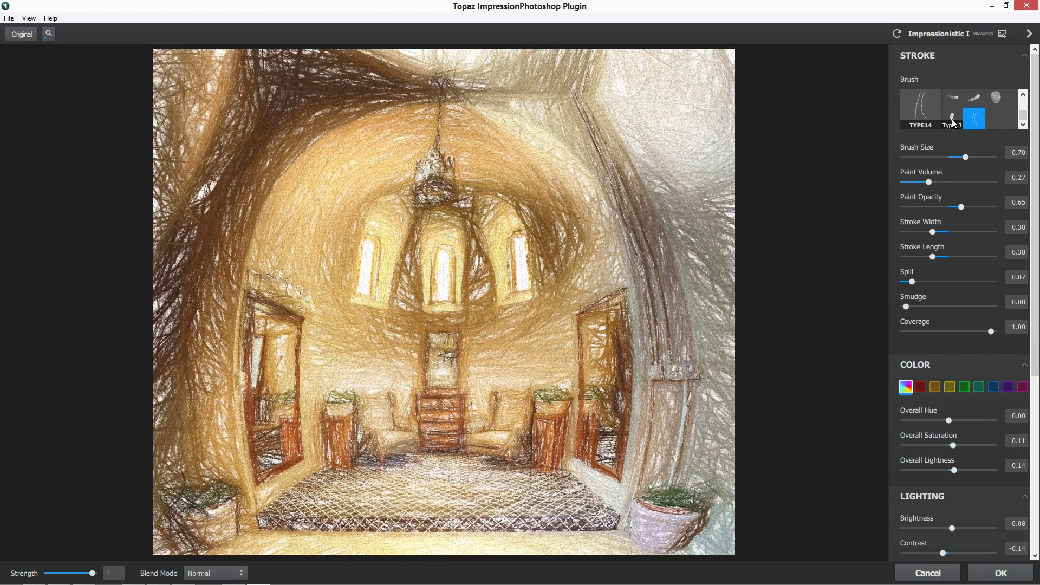
left_click(954, 123)
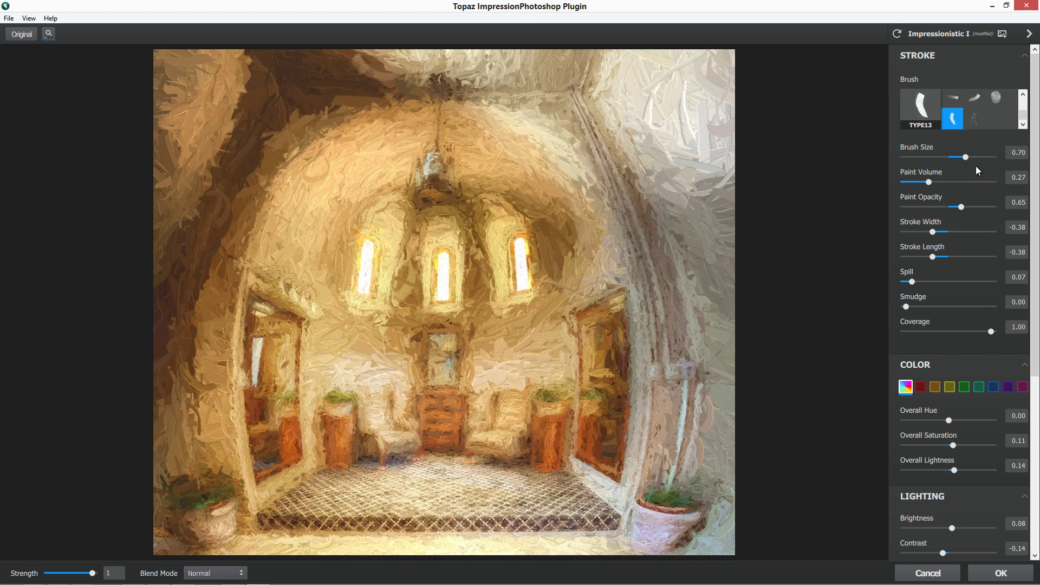
Switch the stroke brush back to Type01 and set the Brush Size to 1.00.
scroll(966, 121, "up", 2)
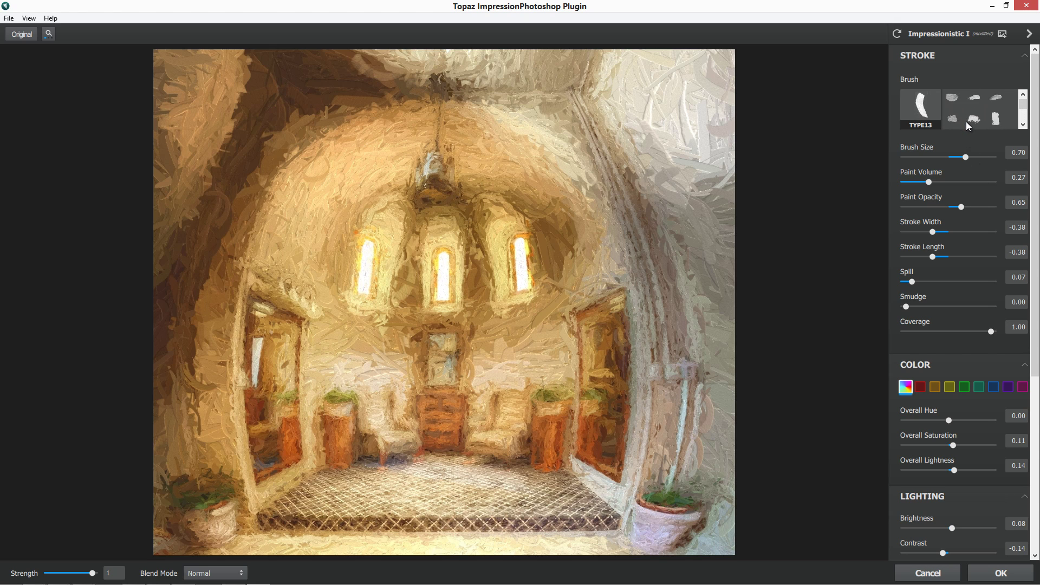
left_click(952, 100)
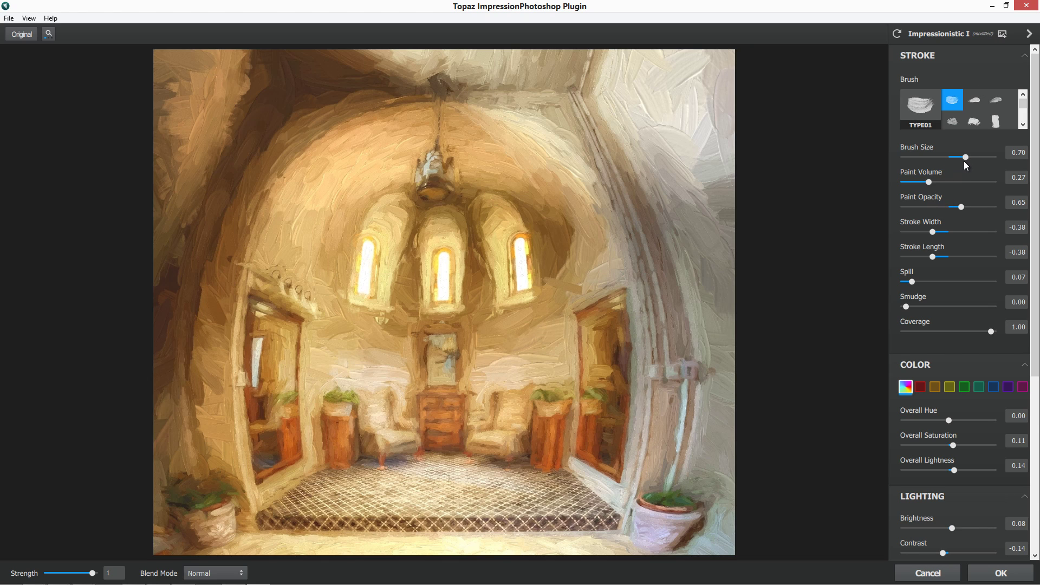
left_click_drag(965, 157, 999, 157)
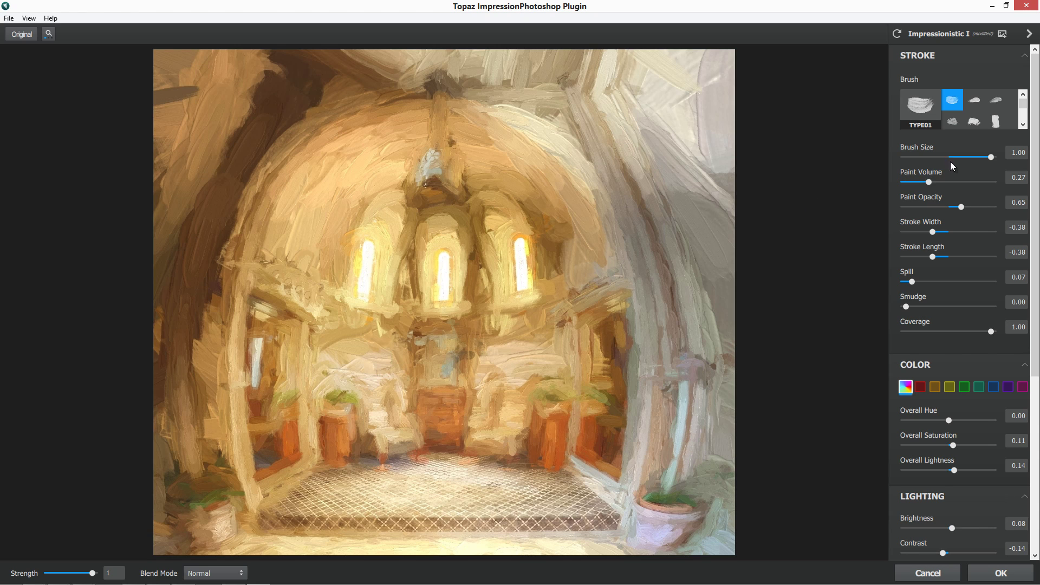
Reduce the Brush Size of the Type01 stroke to 0.44.
left_click_drag(983, 156, 943, 158)
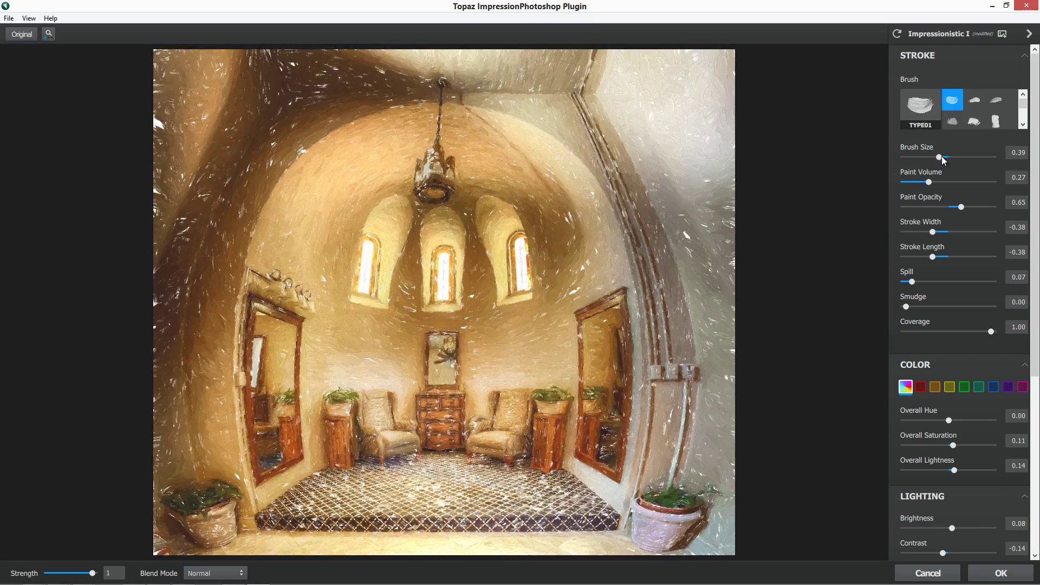
mouse_move(945, 156)
left_mouse_down()
mouse_move(962, 155)
mouse_move(902, 152)
mouse_move(943, 155)
left_mouse_up()
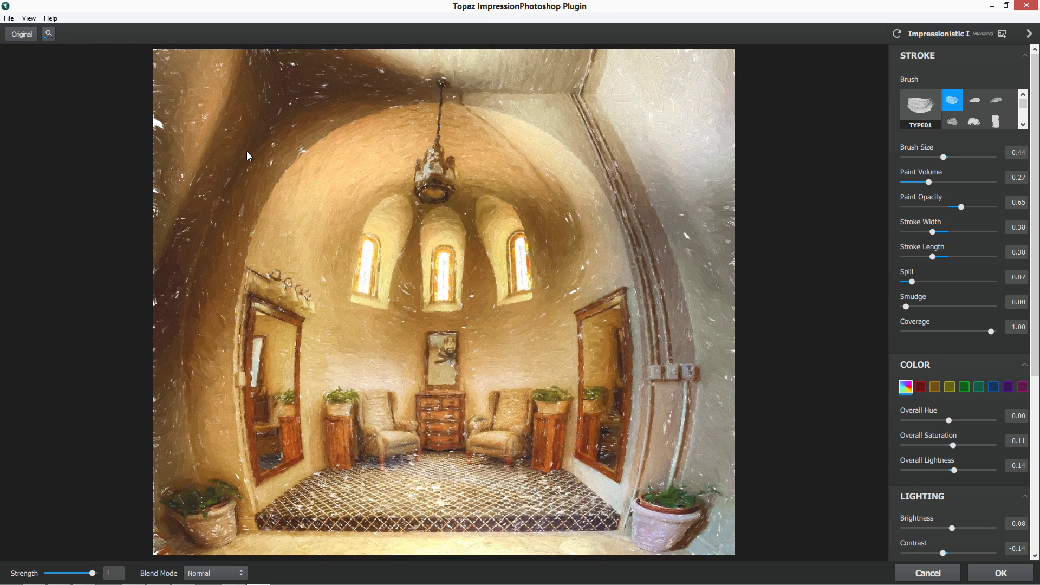
Try a warm tan texture background by choosing the colour #e5c074.
scroll(966, 357, "down", 5)
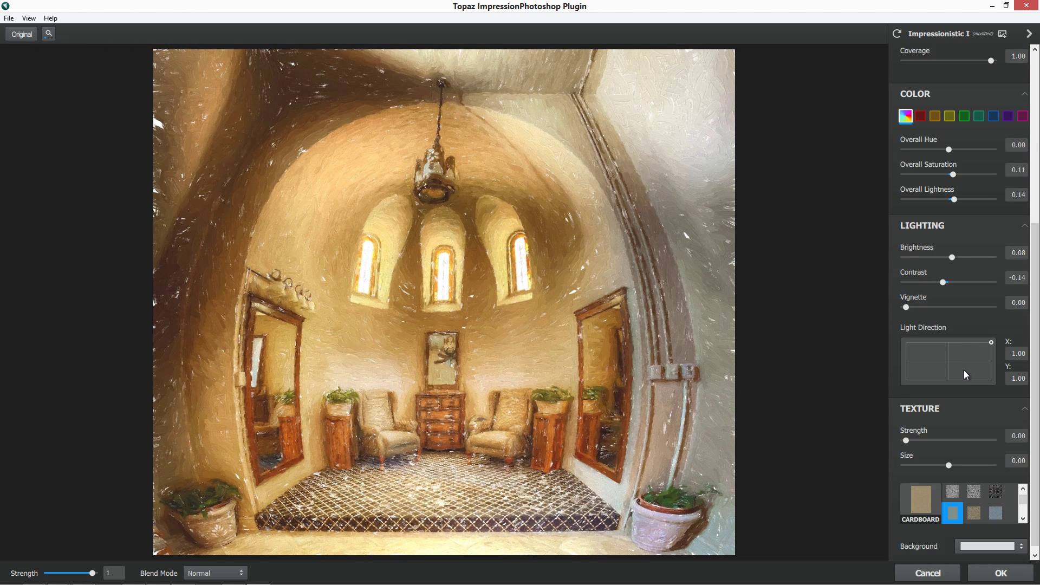
scroll(964, 375, "down", 1)
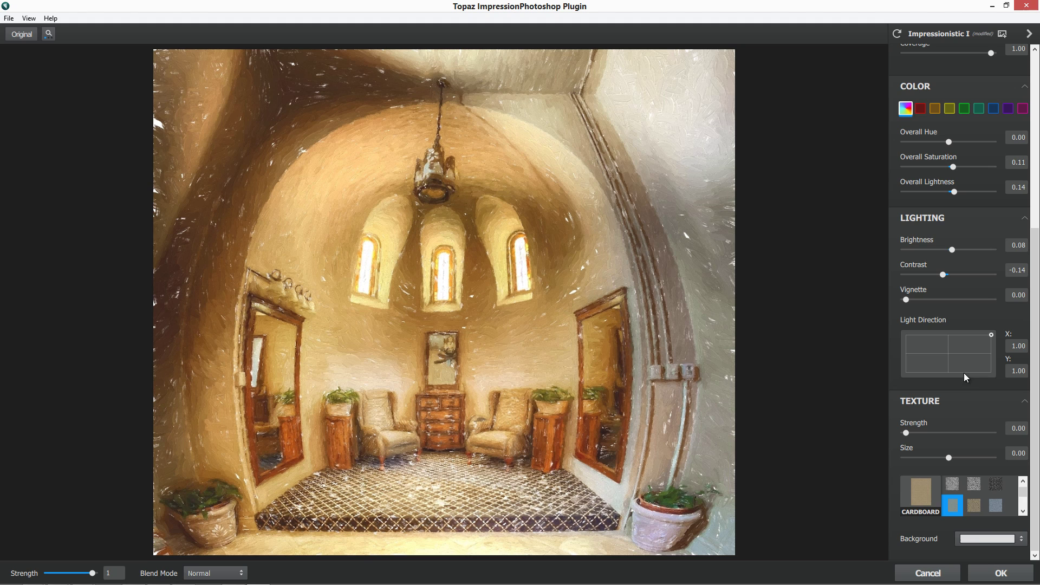
left_click(975, 538)
left_click_drag(550, 160, 725, 152)
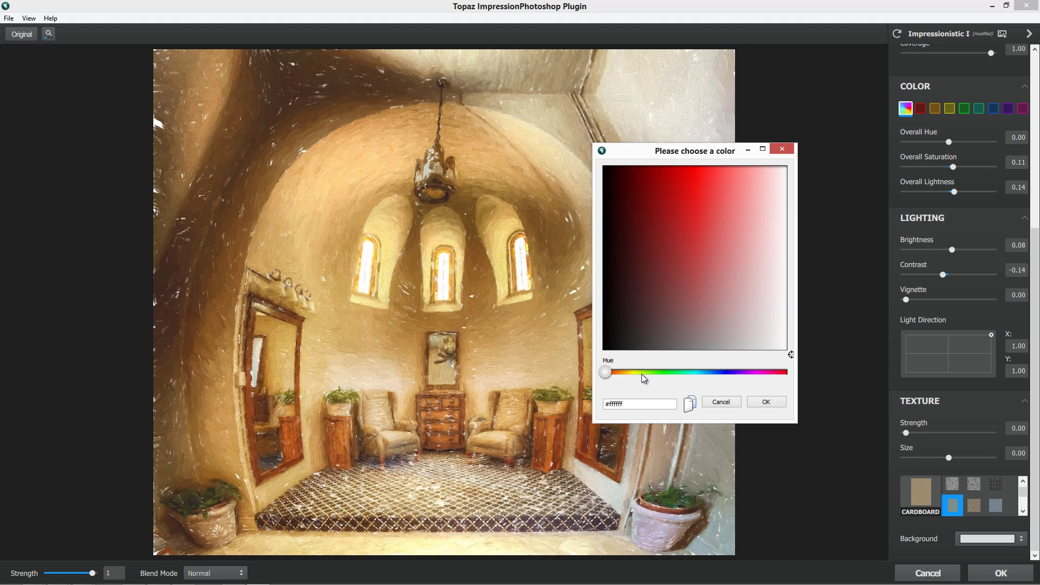
left_click(631, 372)
left_click_drag(671, 271, 664, 302)
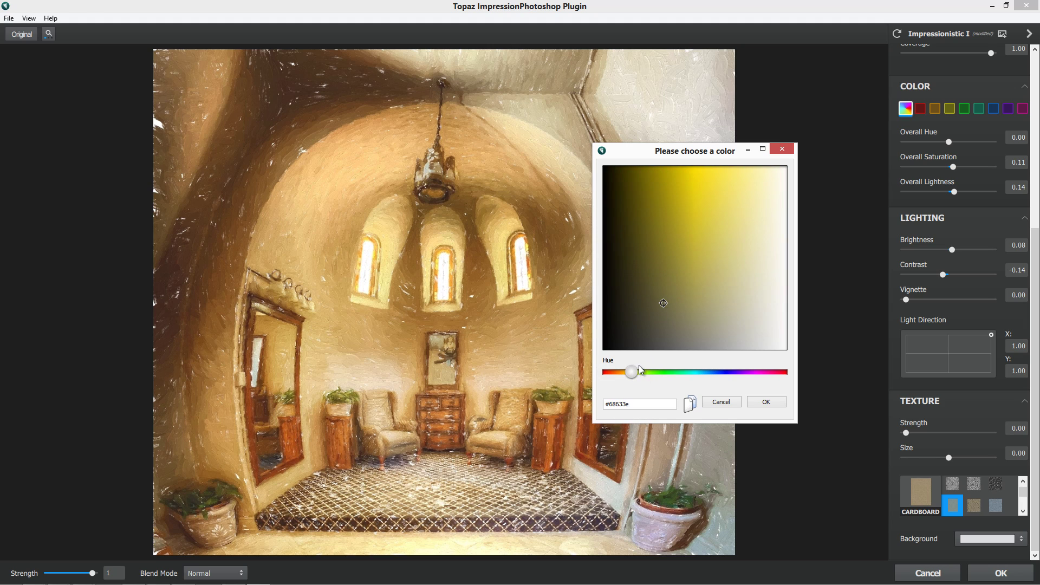
left_click_drag(638, 370, 624, 372)
left_click(694, 283)
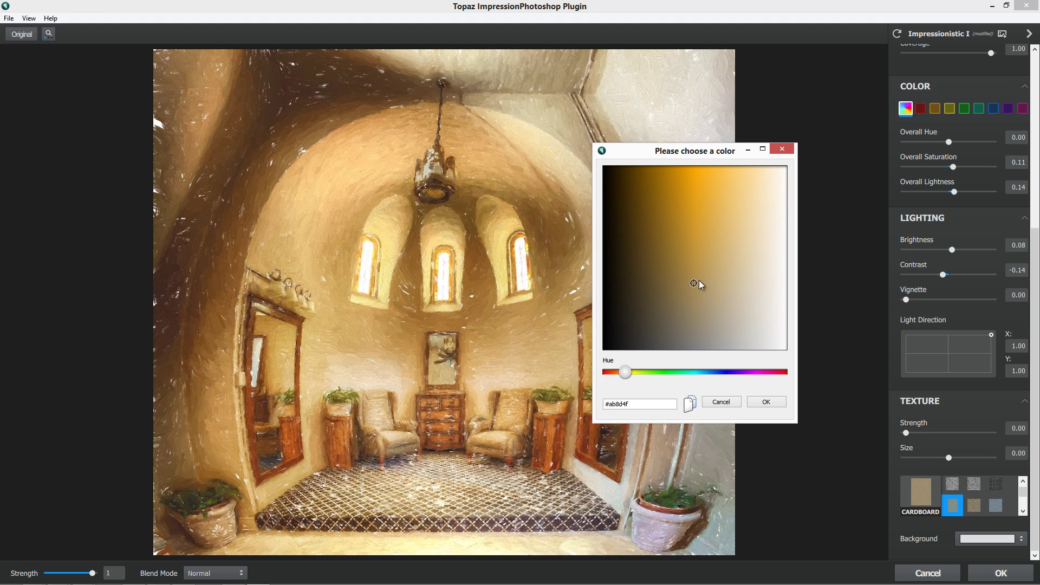
left_click_drag(694, 282, 729, 236)
left_click(765, 402)
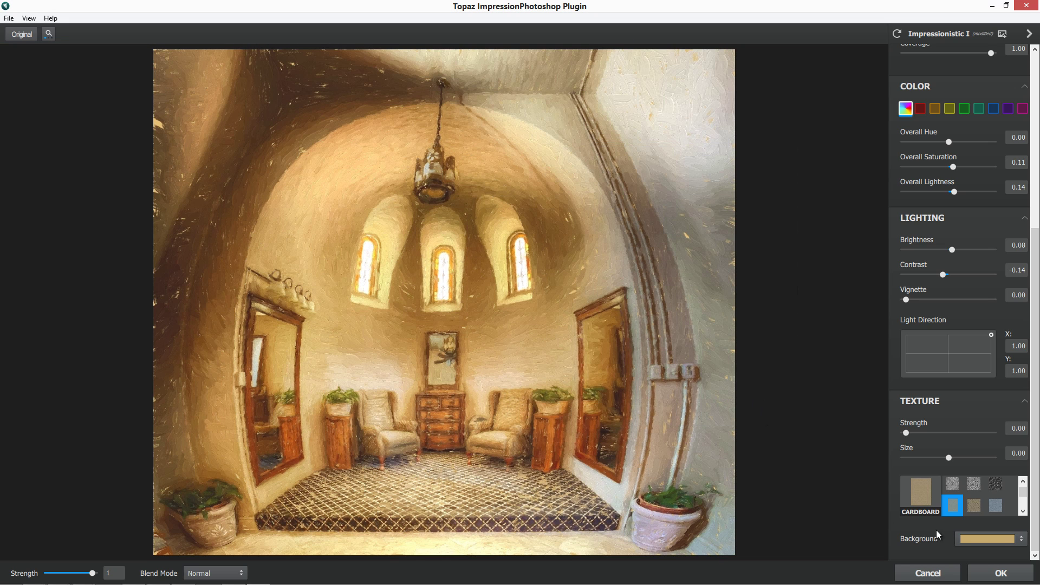
Change the texture background colour back to white.
left_click(983, 537)
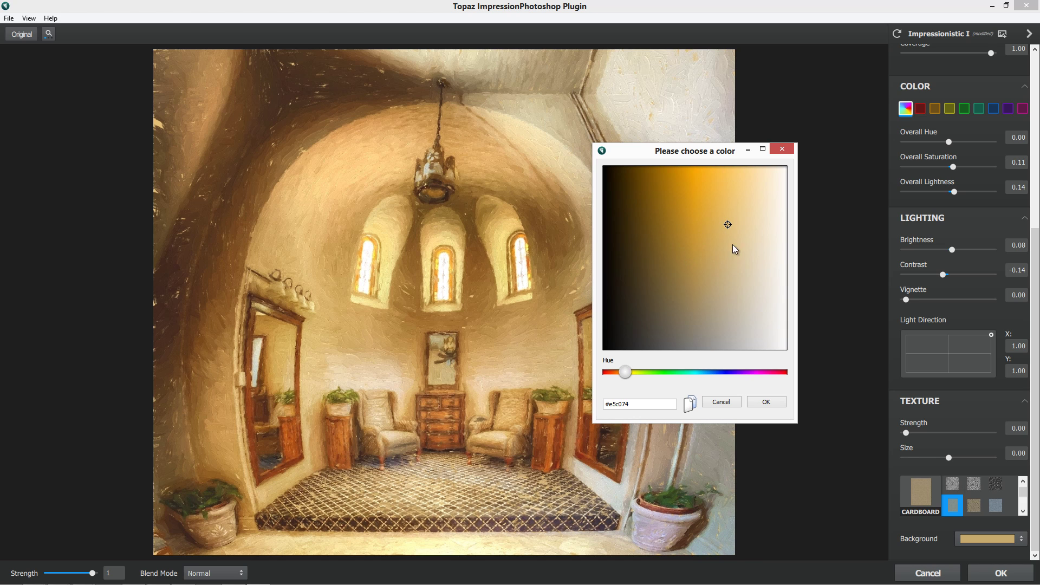
left_click_drag(732, 245, 786, 335)
left_click(765, 401)
Try a Brush Size of 1.00 on the image, ending with the Brush Size at 0.61.
scroll(955, 235, "up", 4)
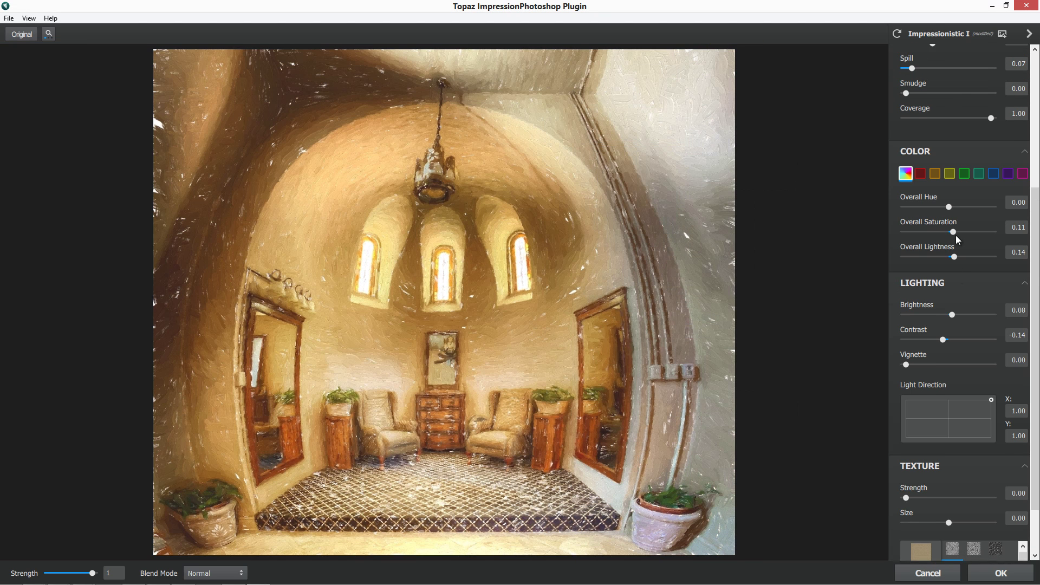
scroll(957, 206, "up", 3)
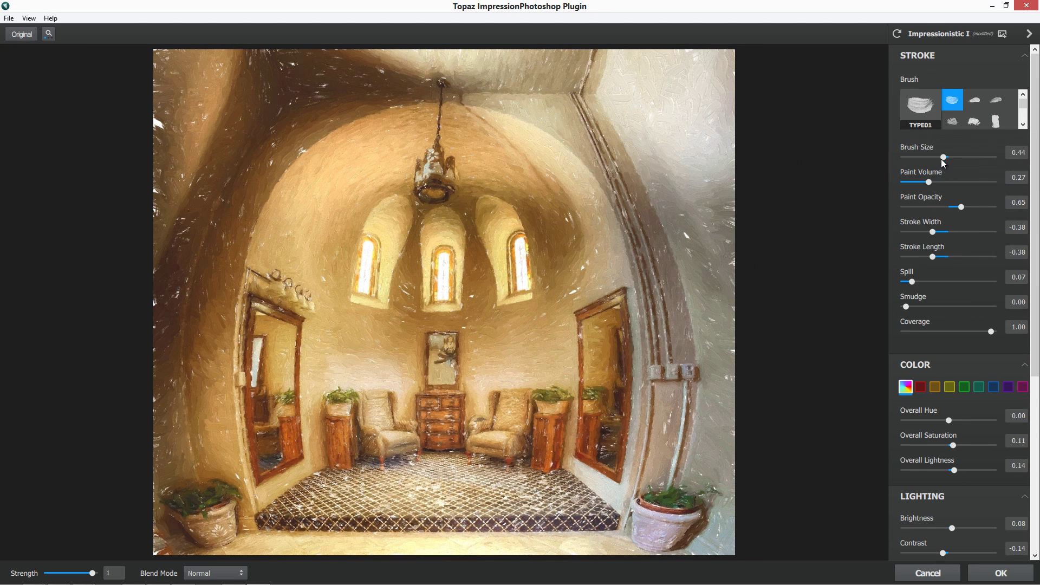
left_click_drag(942, 157, 994, 163)
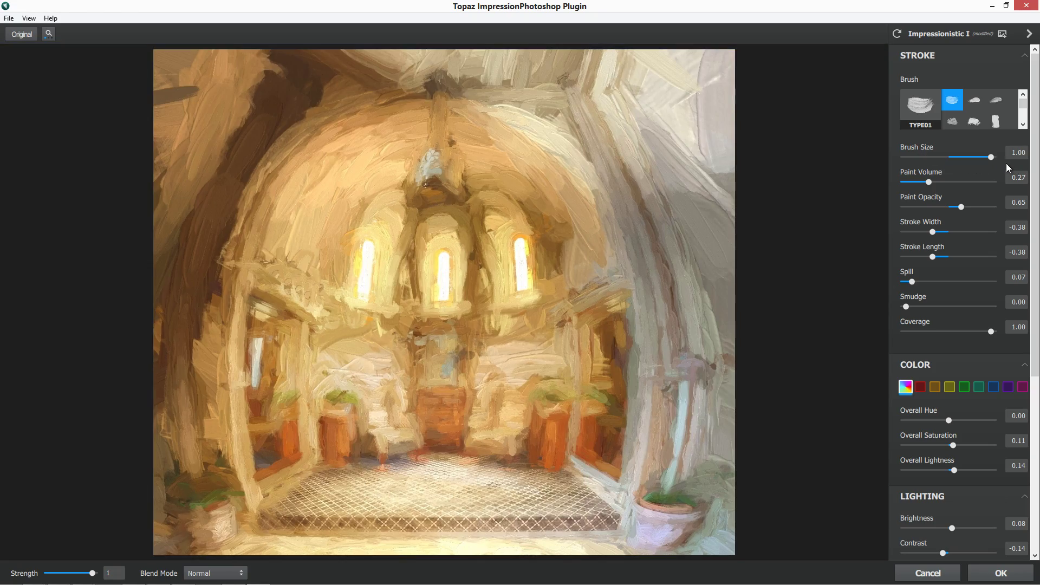
mouse_move(993, 164)
left_mouse_down()
mouse_move(955, 169)
mouse_move(964, 163)
left_mouse_up()
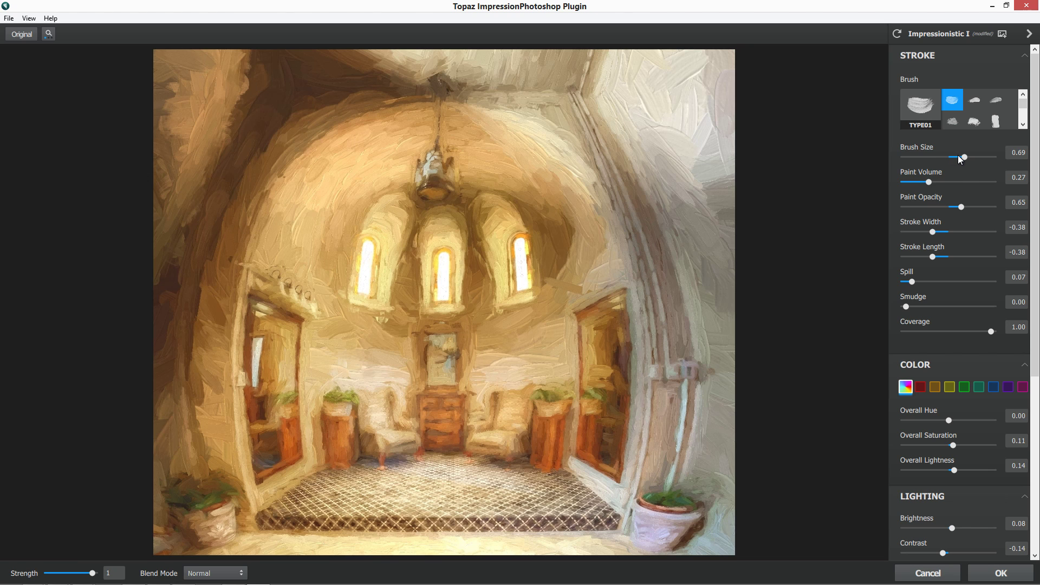
left_click(958, 157)
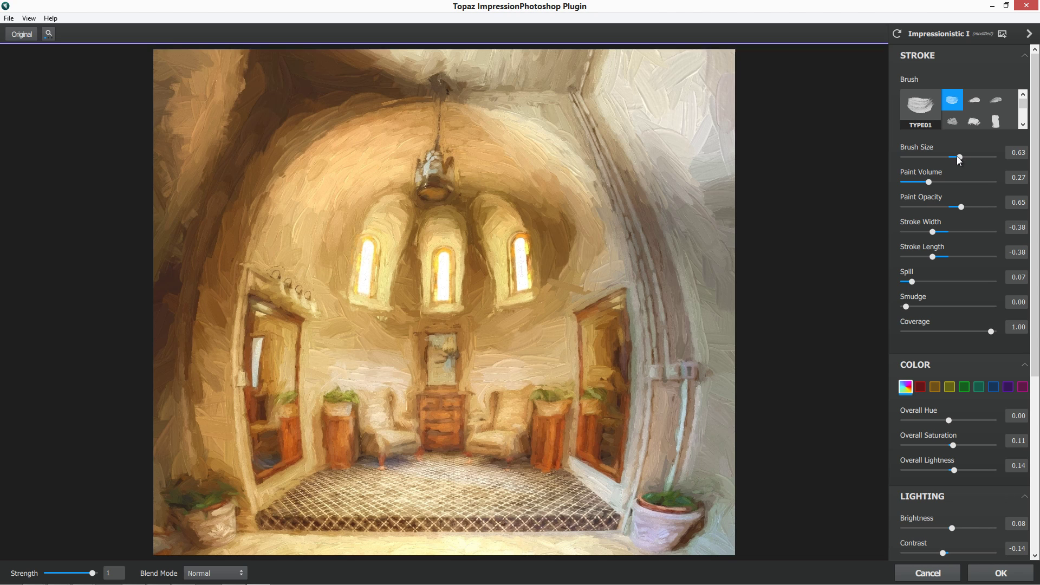
left_click_drag(957, 156, 955, 155)
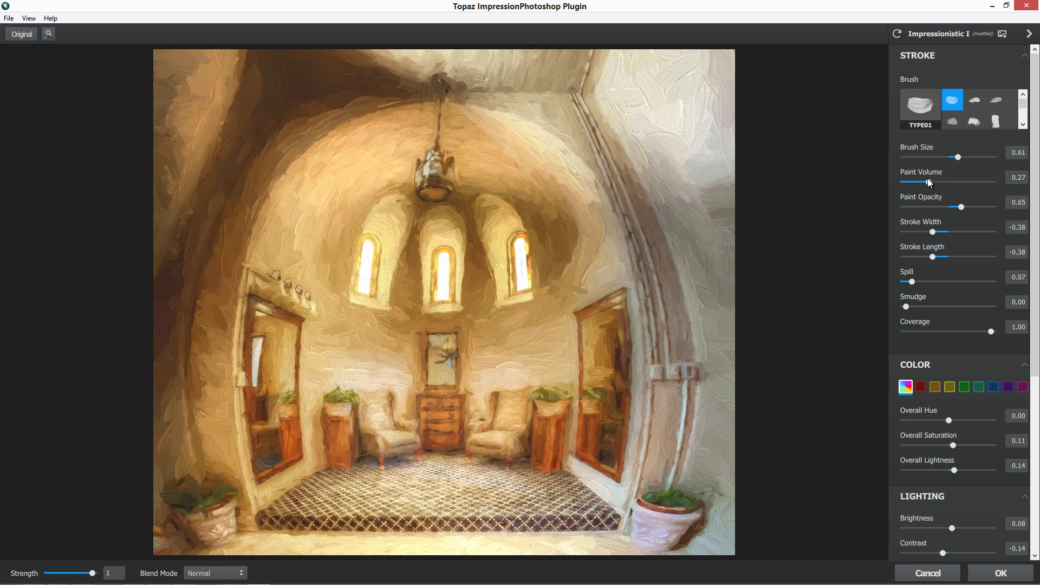
Try extreme Paint Volume and Paint Opacity values, ending with Paint Volume at 0.39 and Paint Opacity at 0.81.
left_click_drag(929, 183, 989, 186)
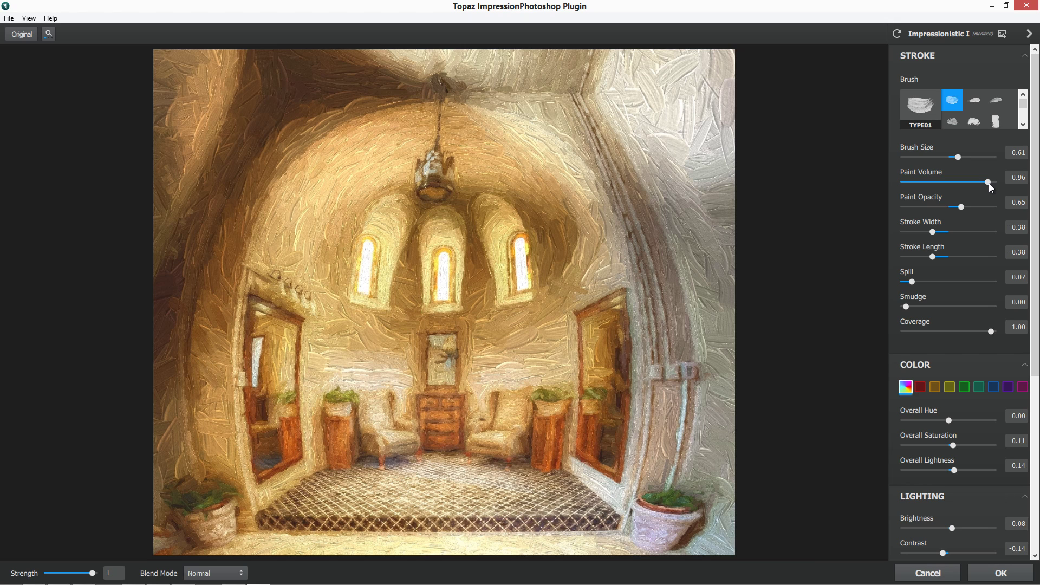
left_click_drag(988, 182, 1001, 181)
mouse_move(990, 187)
left_mouse_down()
mouse_move(921, 184)
mouse_move(938, 183)
left_mouse_up()
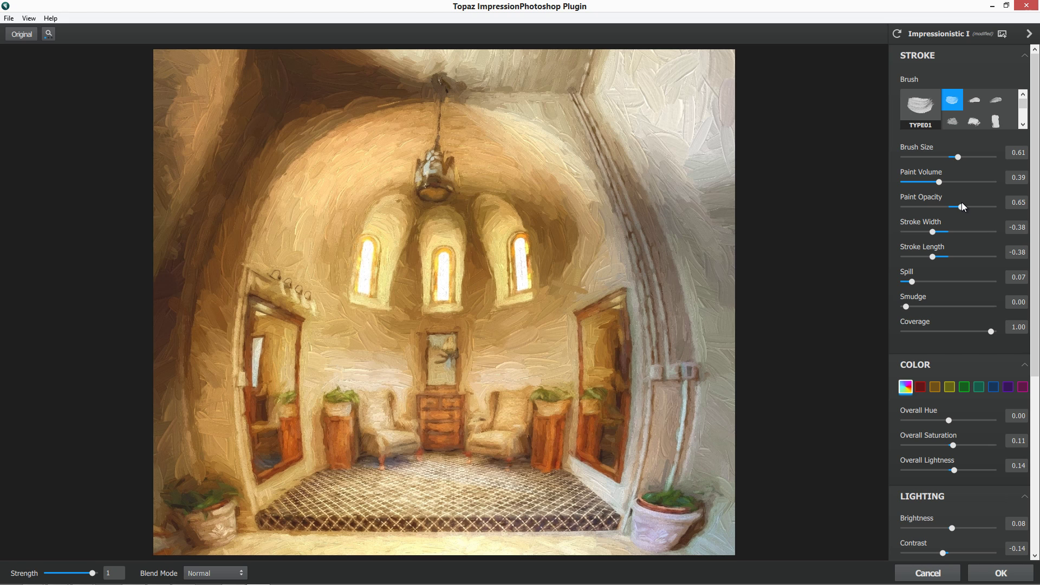
left_click_drag(959, 204, 881, 206)
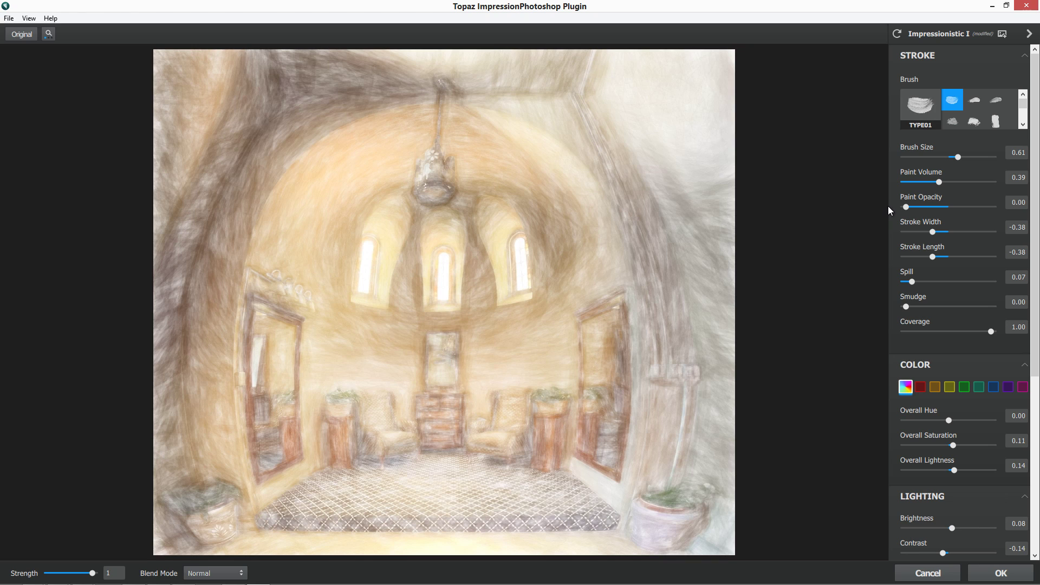
mouse_move(906, 207)
left_mouse_down()
mouse_move(994, 208)
mouse_move(928, 207)
mouse_move(974, 206)
left_mouse_up()
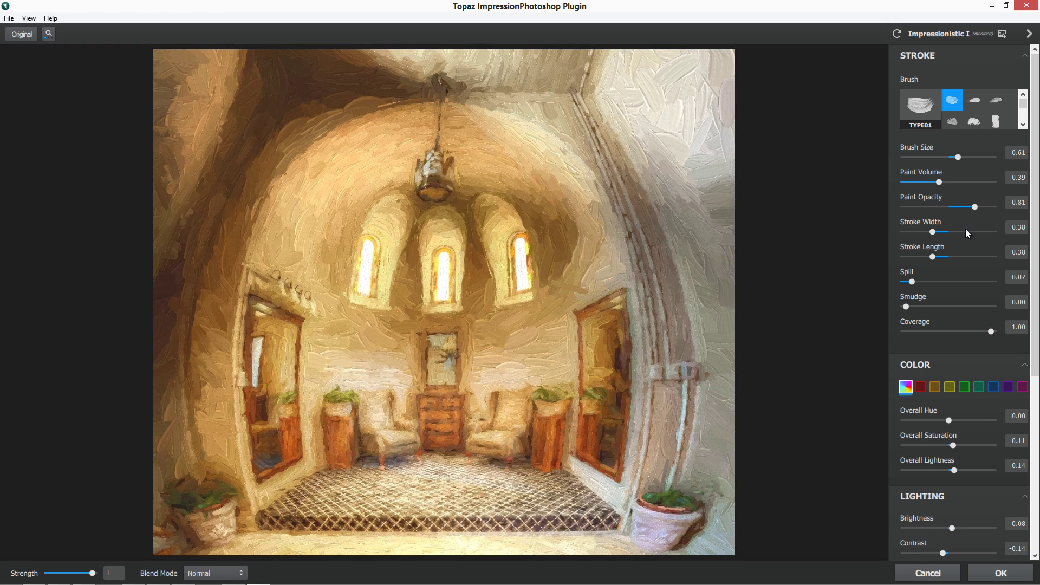
Try very thin strokes with brushes Type01 and Type14, ending with Type14 at a Stroke Width of -1.00.
mouse_move(934, 231)
left_mouse_down()
mouse_move(1005, 235)
mouse_move(903, 235)
left_mouse_up()
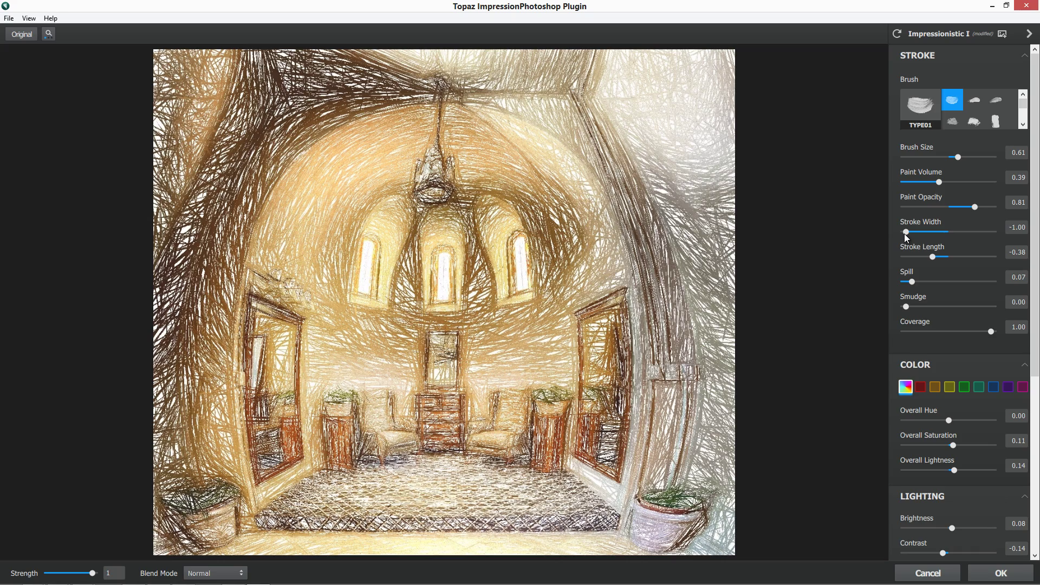
mouse_move(907, 233)
left_mouse_down()
mouse_move(921, 229)
mouse_move(912, 227)
left_mouse_up()
scroll(961, 128, "down", 2)
scroll(960, 125, "down", 1)
left_click(973, 98)
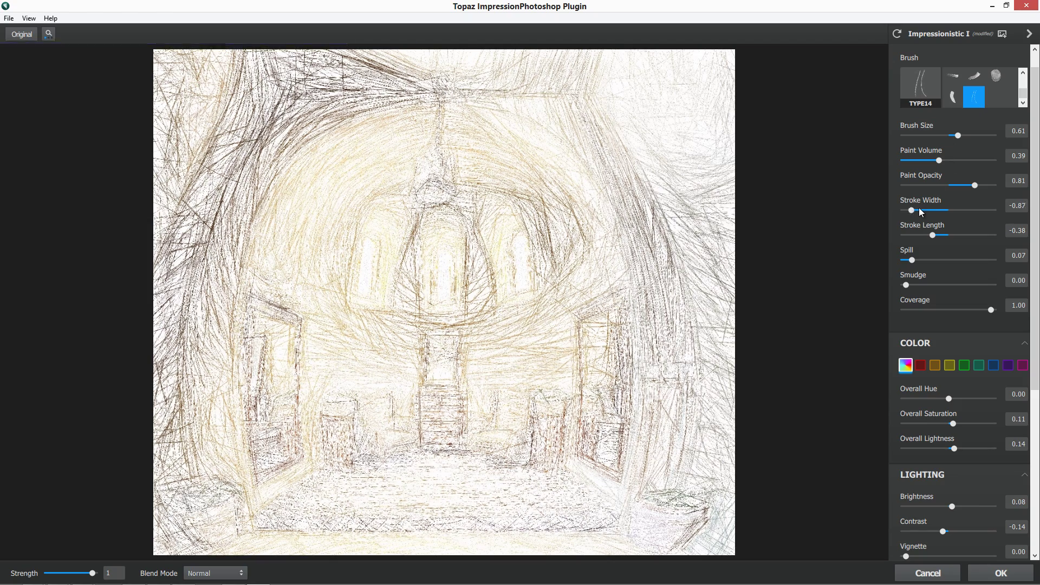
mouse_move(908, 211)
left_mouse_down()
mouse_move(931, 210)
mouse_move(907, 211)
left_mouse_up()
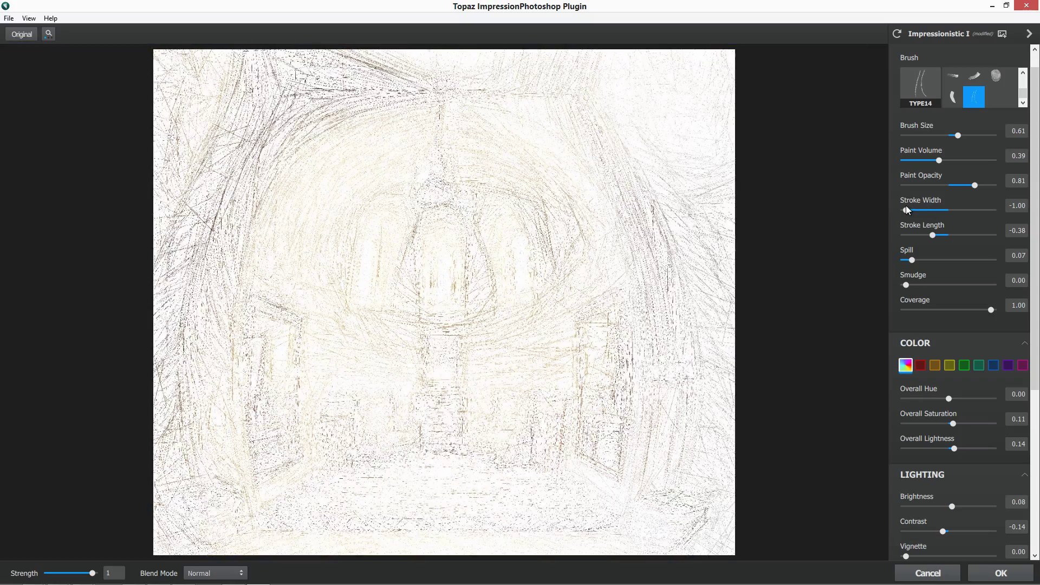
Switch the stroke brush back to Type01 and set the Stroke Width to 0.18.
scroll(962, 101, "up", 1)
scroll(954, 84, "up", 2)
left_click(954, 97)
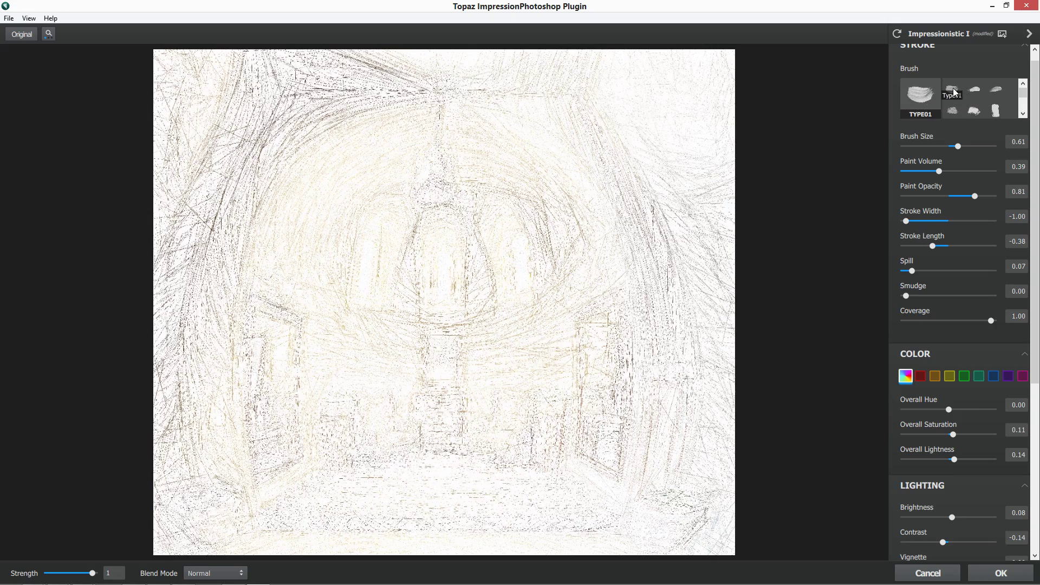
left_click_drag(905, 221, 956, 221)
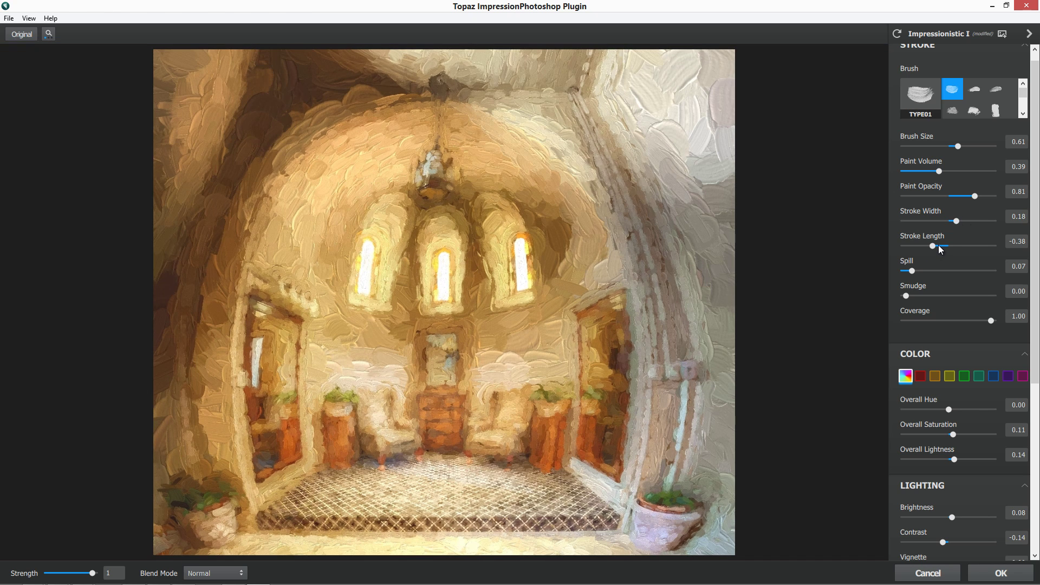
Lower the Paint Opacity to 0.75 and set the Stroke Length to -0.29 after trying -0.54.
mouse_move(933, 246)
left_mouse_down()
mouse_move(999, 249)
mouse_move(965, 252)
mouse_move(995, 247)
mouse_move(979, 258)
mouse_move(924, 247)
left_mouse_up()
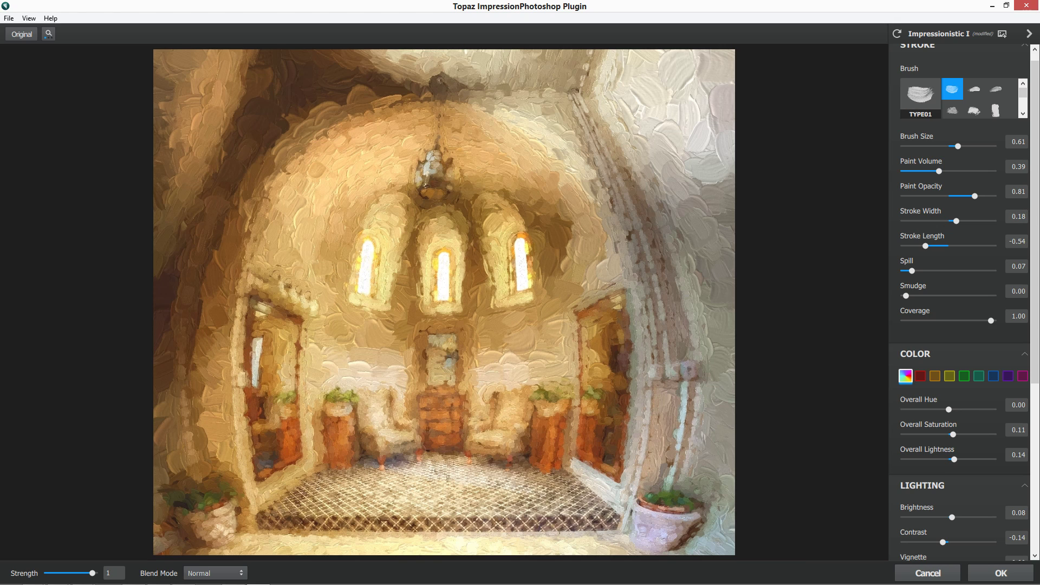
left_click_drag(974, 195, 970, 193)
left_click_drag(925, 245, 936, 245)
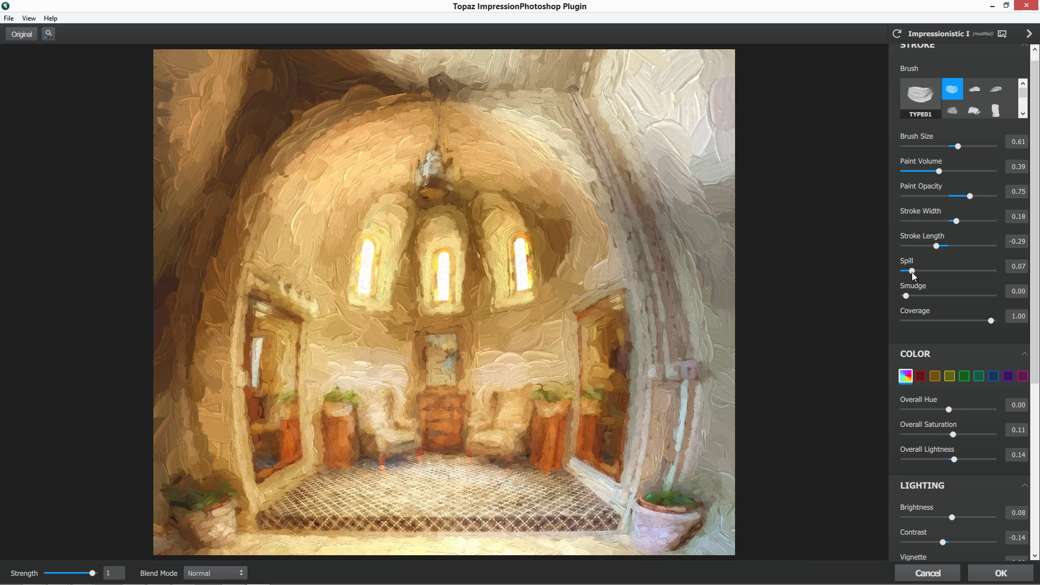
Reduce the Stroke Width to -0.56 and try several Spill values from 0.54 down to 0.17, ending at 0.32.
mouse_move(911, 272)
left_mouse_down()
mouse_move(985, 271)
mouse_move(922, 278)
mouse_move(952, 279)
left_mouse_up()
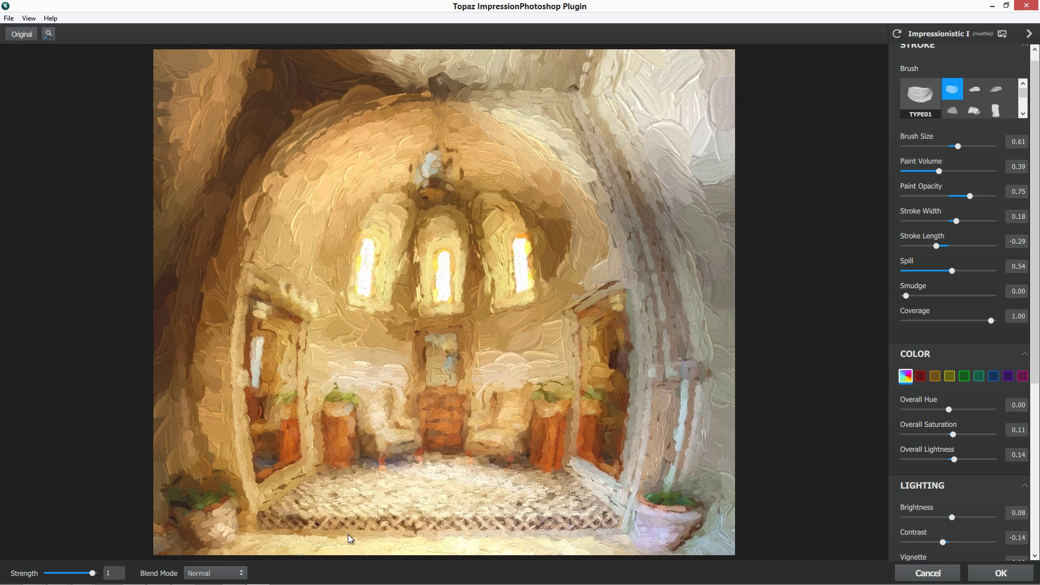
left_click_drag(950, 274, 920, 271)
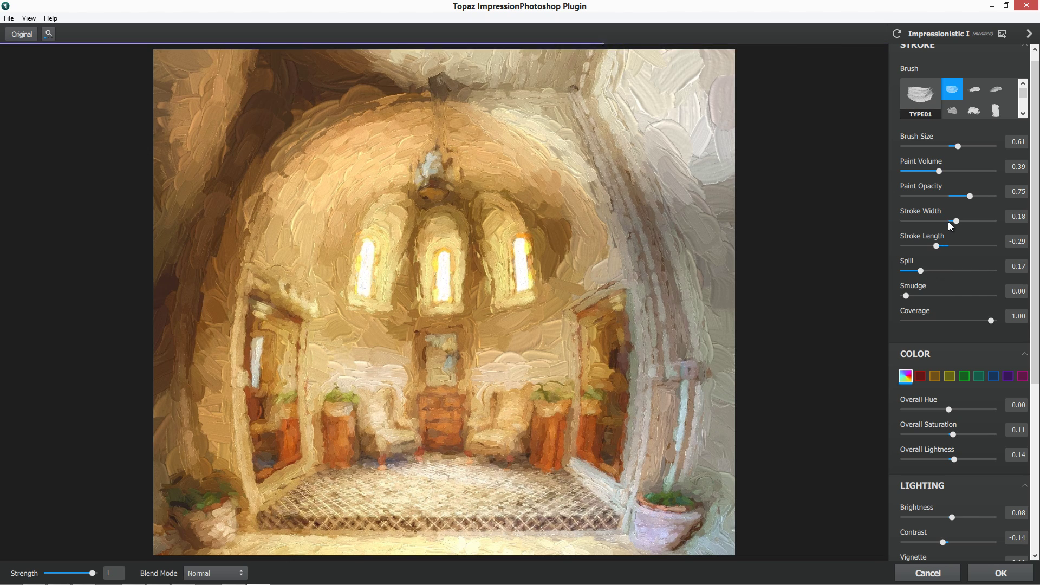
left_click_drag(955, 221, 922, 222)
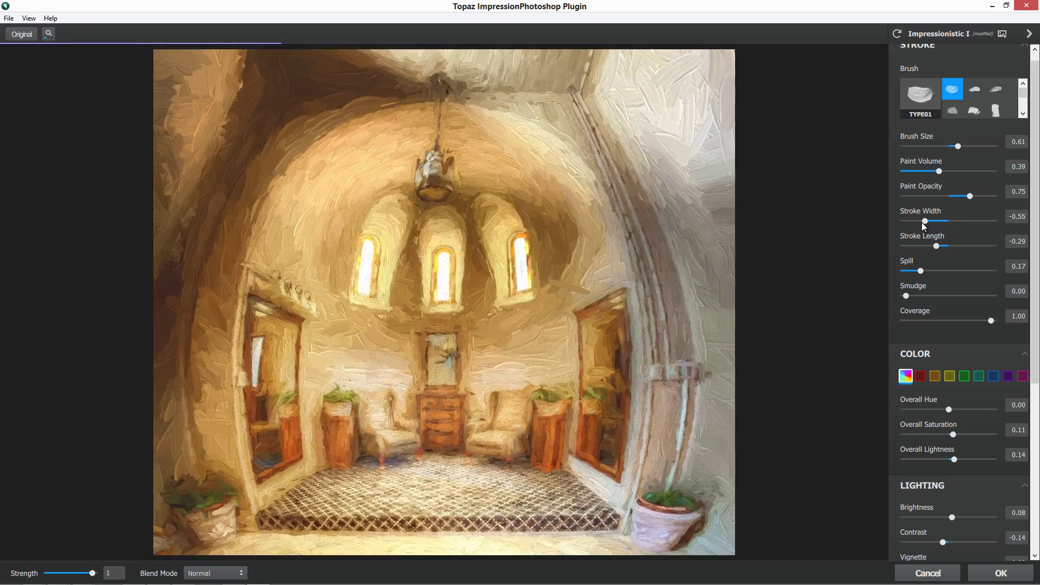
mouse_move(920, 272)
left_mouse_down()
mouse_move(960, 270)
mouse_move(904, 272)
mouse_move(938, 270)
left_mouse_up()
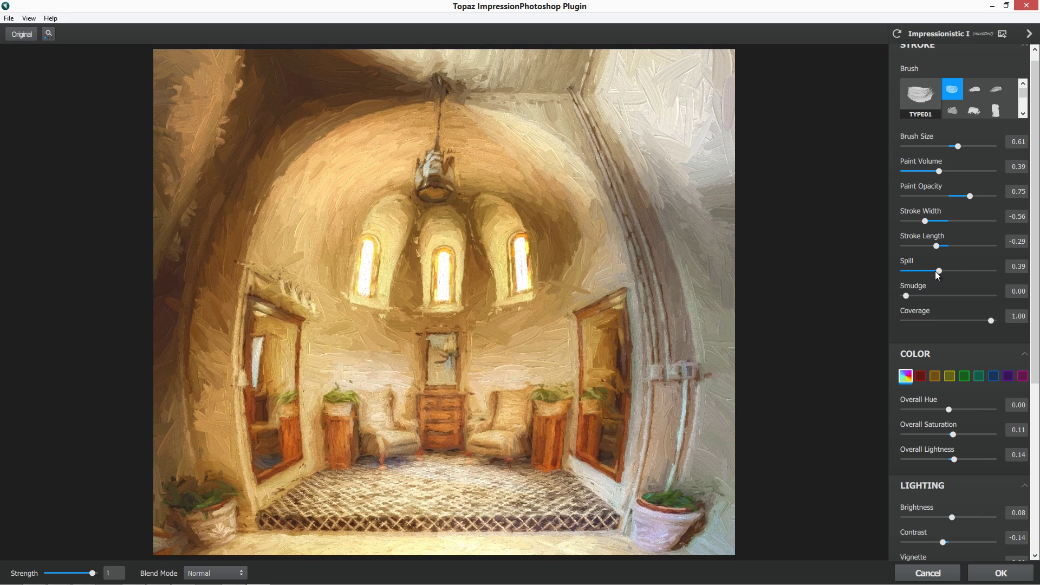
mouse_move(941, 271)
left_mouse_down()
mouse_move(979, 271)
mouse_move(897, 274)
mouse_move(935, 271)
left_mouse_up()
Try a Smudge of 0.43 on the strokes, ending with the Smudge at 0.09.
mouse_move(912, 298)
left_mouse_down()
mouse_move(990, 297)
mouse_move(942, 297)
left_mouse_up()
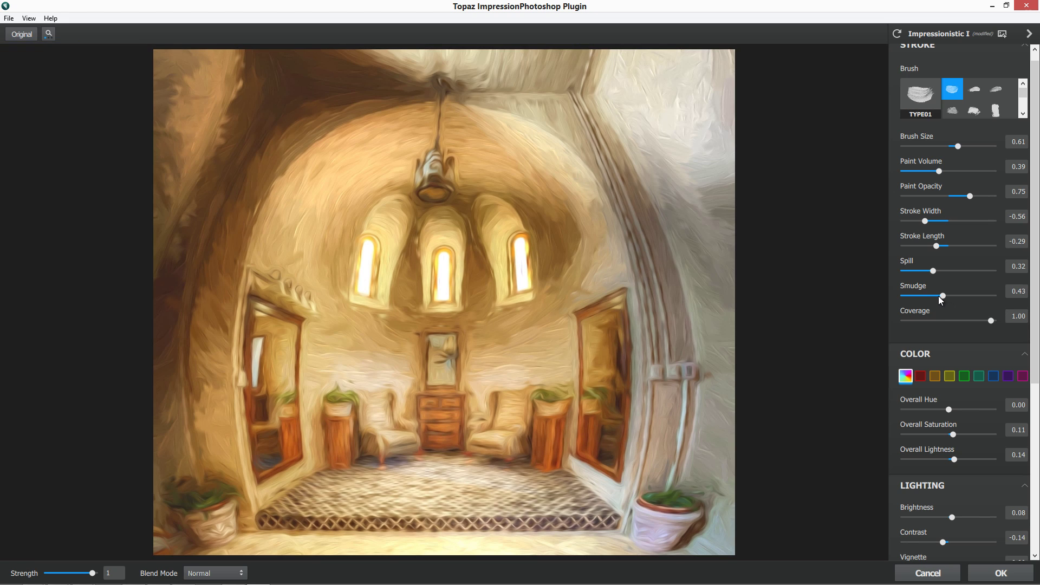
left_click_drag(942, 297, 913, 298)
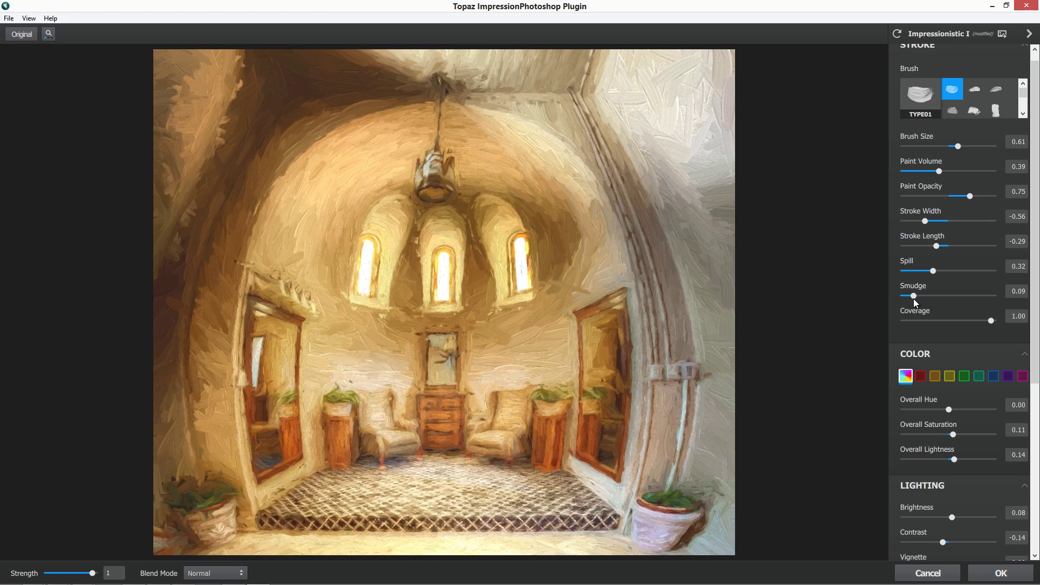
Try a Coverage of 0.19, ending with Coverage at 0.37 and Coverage Transition at 0.64.
scroll(975, 317, "down", 1)
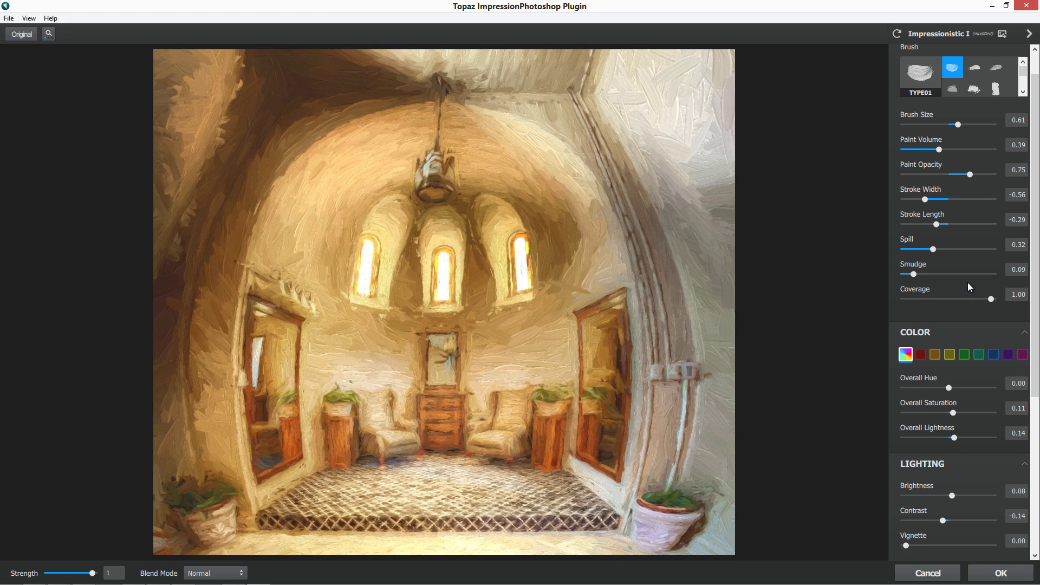
left_click_drag(990, 300, 922, 301)
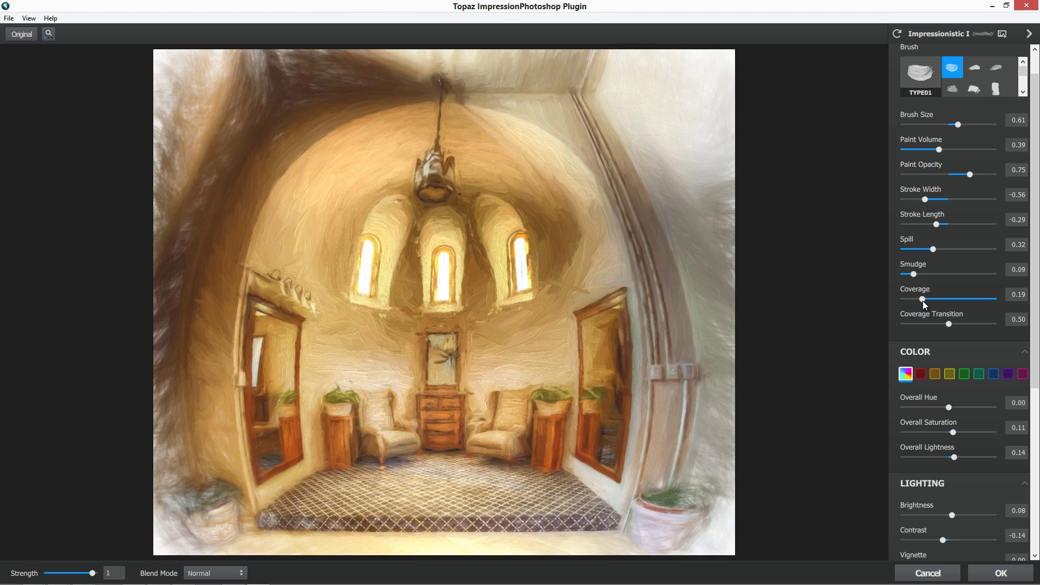
mouse_move(922, 299)
left_mouse_down()
mouse_move(957, 300)
mouse_move(919, 304)
mouse_move(973, 323)
mouse_move(912, 329)
mouse_move(957, 320)
mouse_move(927, 301)
mouse_move(966, 301)
mouse_move(936, 301)
left_mouse_up()
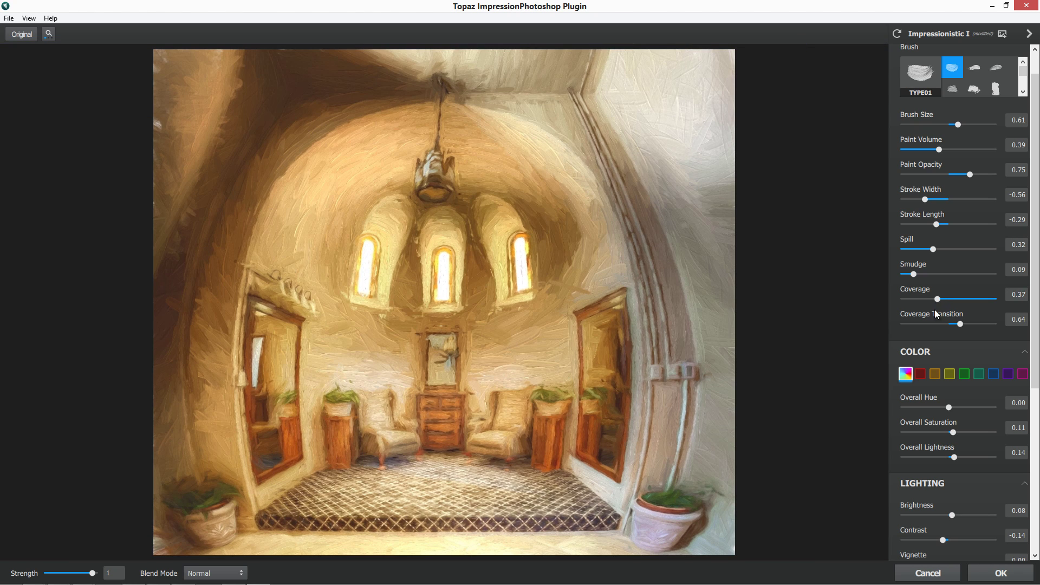
Select the red color range and set Red Hue to -0.22 and Red Saturation to 0.43.
scroll(935, 324, "down", 2)
mouse_move(919, 334)
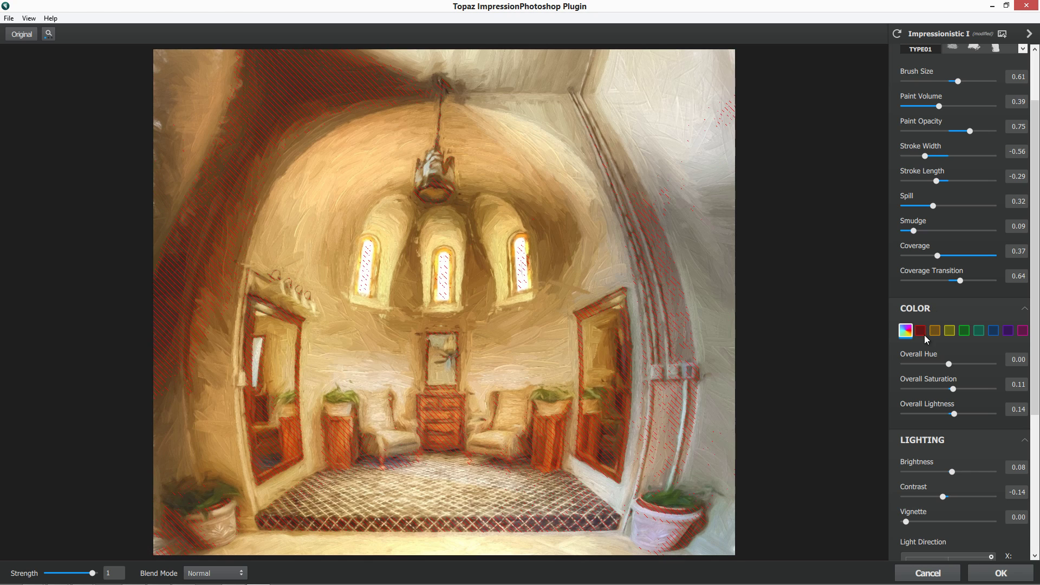
scroll(935, 362, "down", 1)
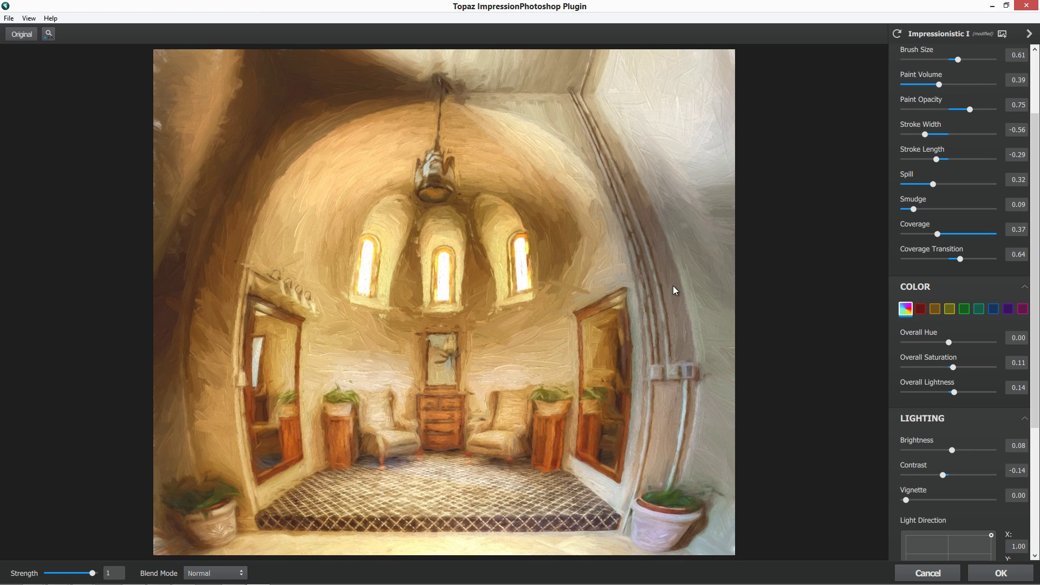
left_click(920, 308)
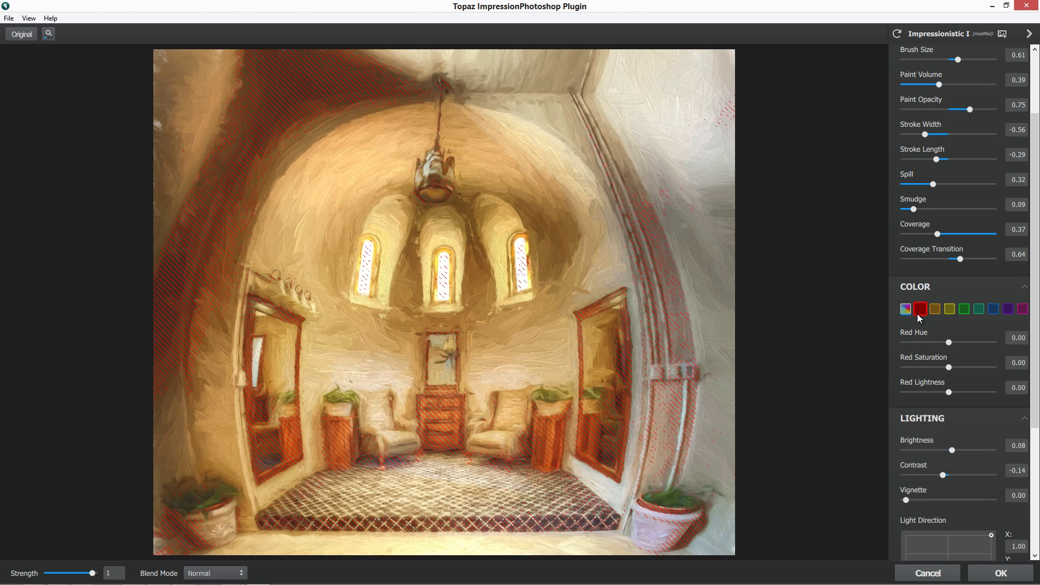
left_click_drag(949, 342, 970, 372)
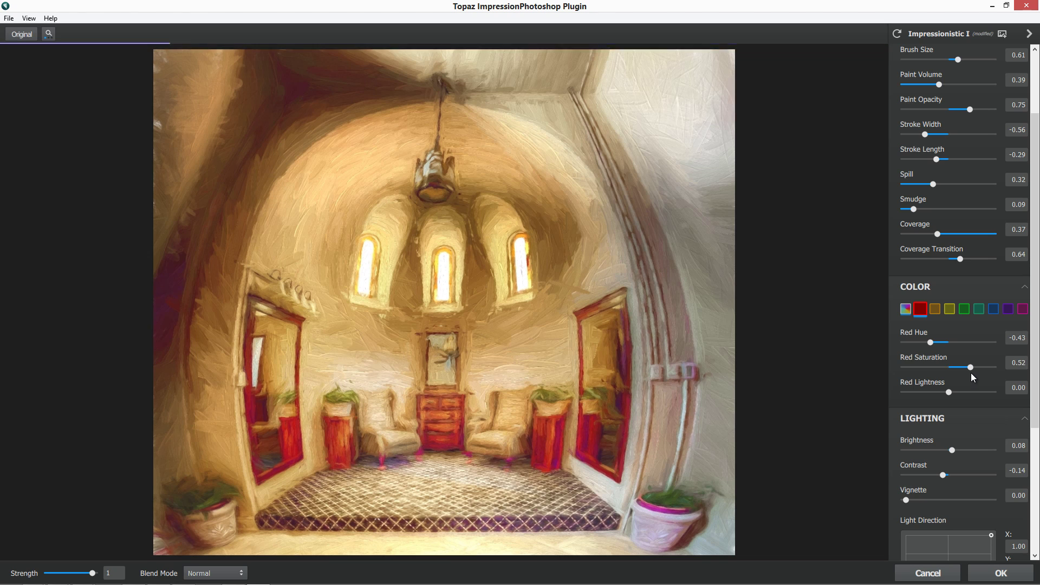
scroll(938, 347, "up", 1)
left_click(938, 347)
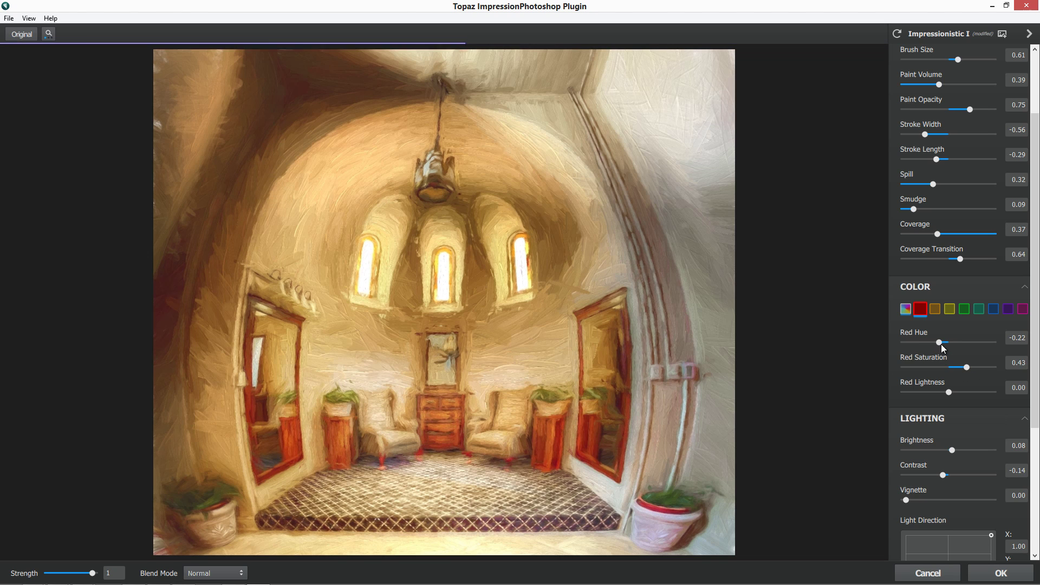
scroll(925, 219, "up", 2)
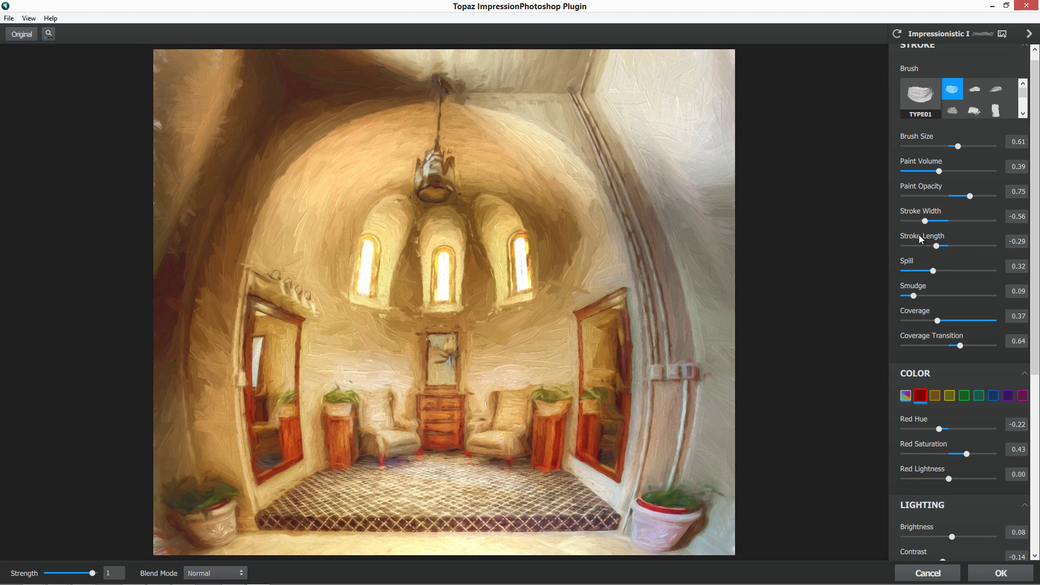
scroll(929, 317, "down", 1)
scroll(929, 336, "down", 1)
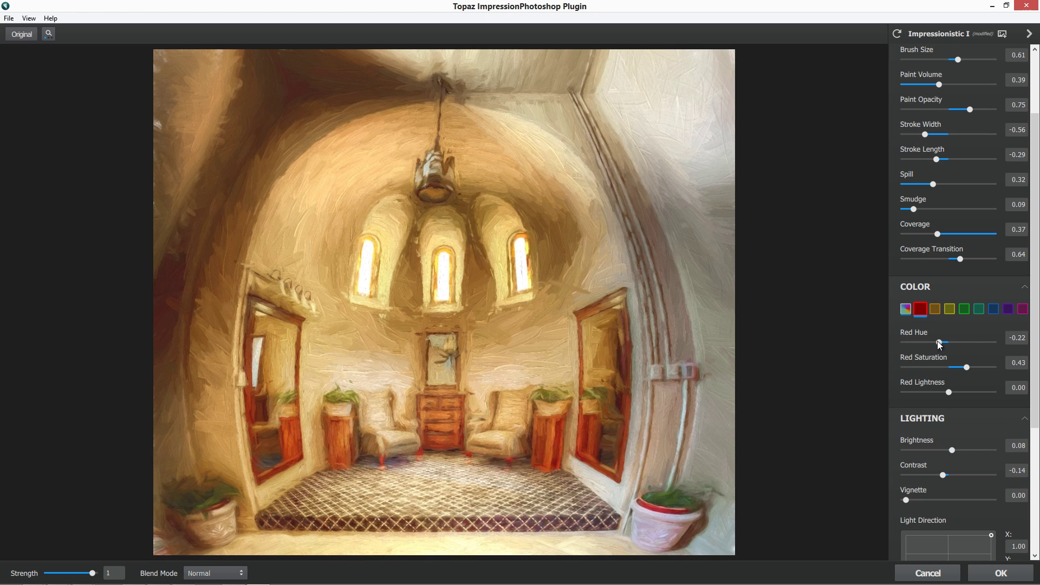
Darken the reds with a Red Lightness of -0.85, and set Red Saturation to 0.27 and Red Hue to -0.39.
left_click_drag(951, 390, 912, 389)
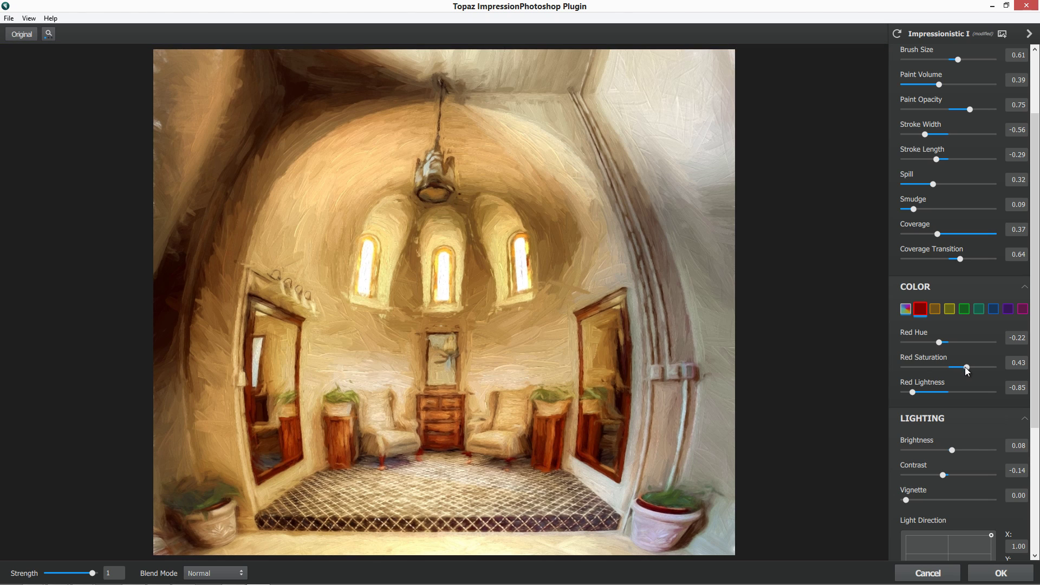
left_click_drag(966, 367, 937, 344)
left_click_drag(951, 340, 935, 341)
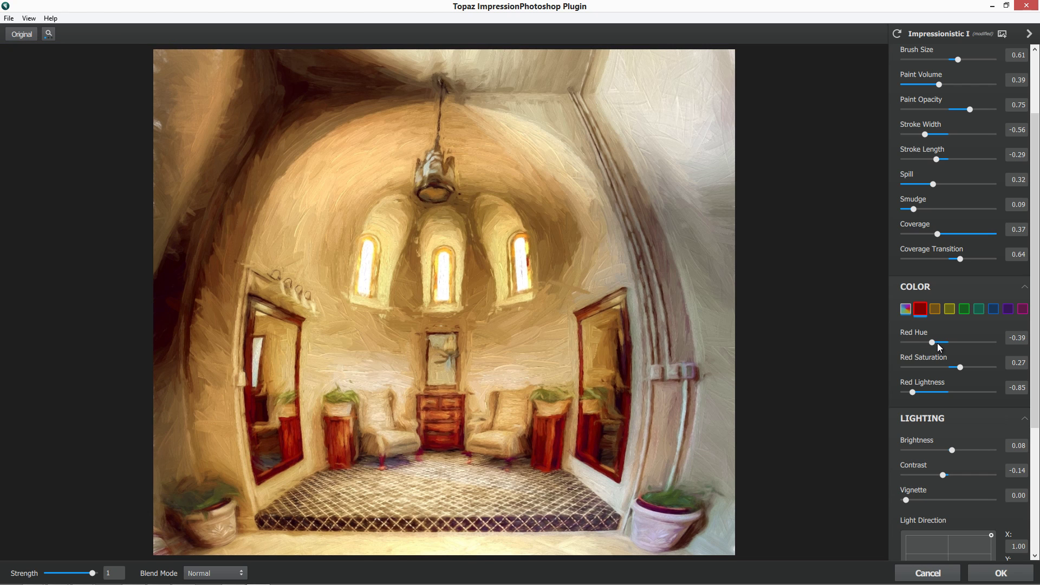
Adjust the orange color range to a Hue of 0.08, Saturation of 0.15 and Lightness of -0.06.
mouse_move(936, 310)
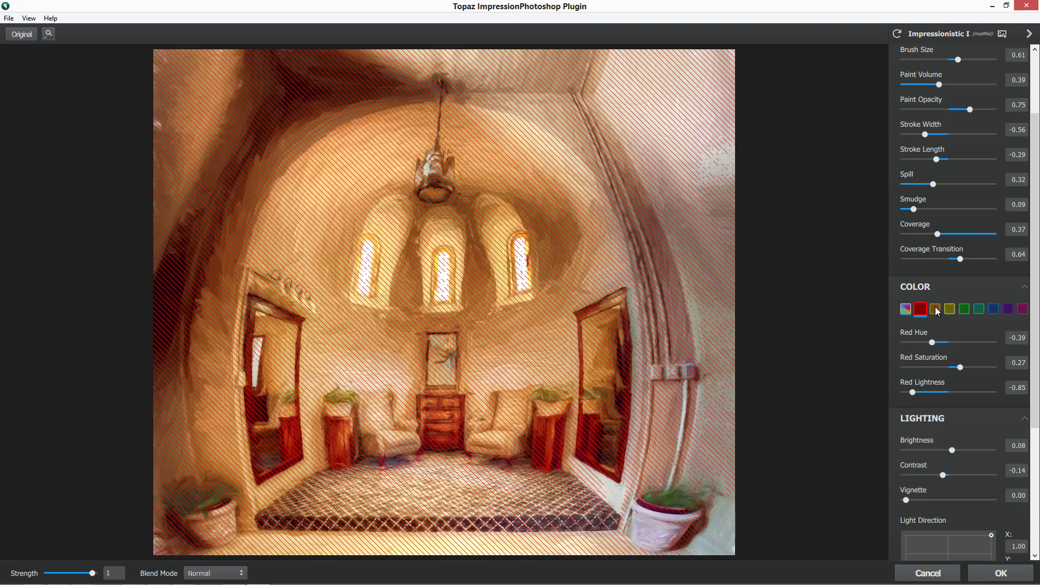
left_click(935, 309)
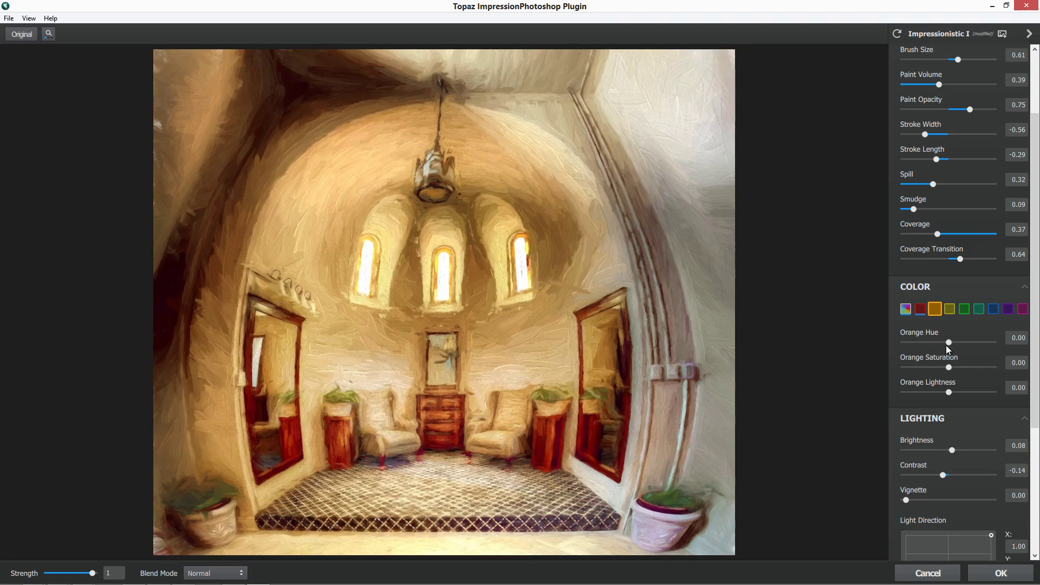
mouse_move(948, 342)
left_mouse_down()
mouse_move(957, 340)
mouse_move(937, 343)
mouse_move(942, 365)
mouse_move(924, 363)
mouse_move(953, 364)
mouse_move(951, 342)
left_mouse_up()
left_click(1025, 338)
double_click(1025, 338)
type("0.08")
left_click_drag(952, 367, 952, 366)
left_click_drag(954, 366, 944, 392)
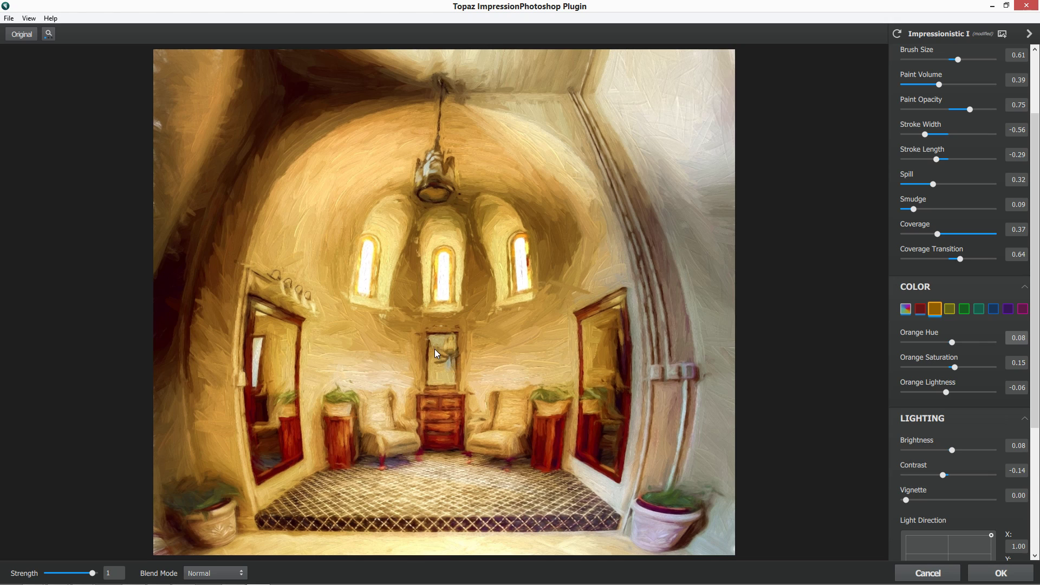
Examine the brush strokes around the windows, mirror and chairs up close, and return to the full image view.
left_click(49, 34)
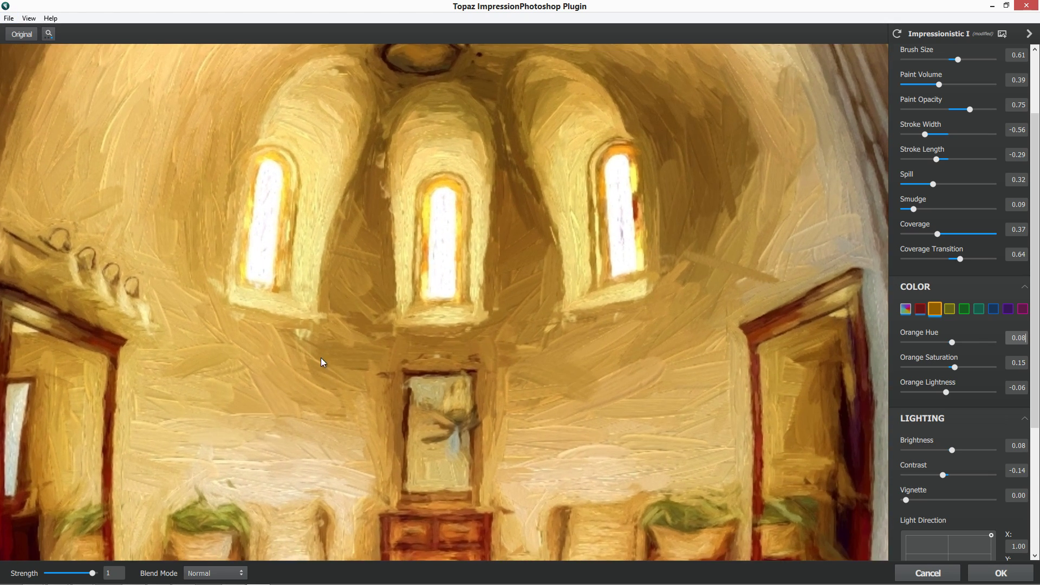
left_click_drag(411, 285, 412, 279)
left_click(411, 290)
left_click_drag(446, 346, 466, 346)
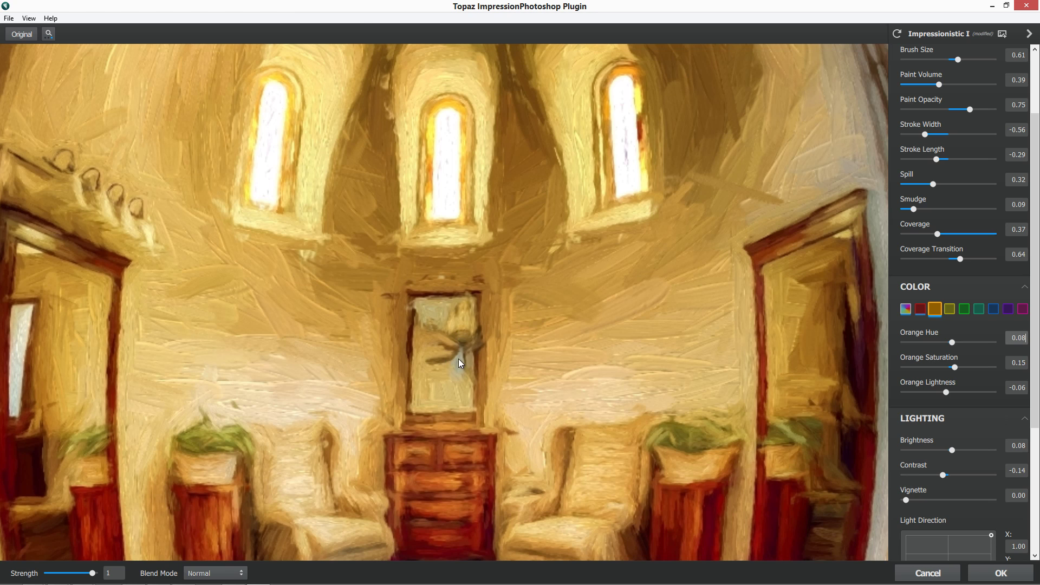
left_click_drag(458, 359, 458, 357)
left_click(473, 357)
left_click_drag(476, 359, 476, 355)
left_click(475, 355)
left_click(48, 34)
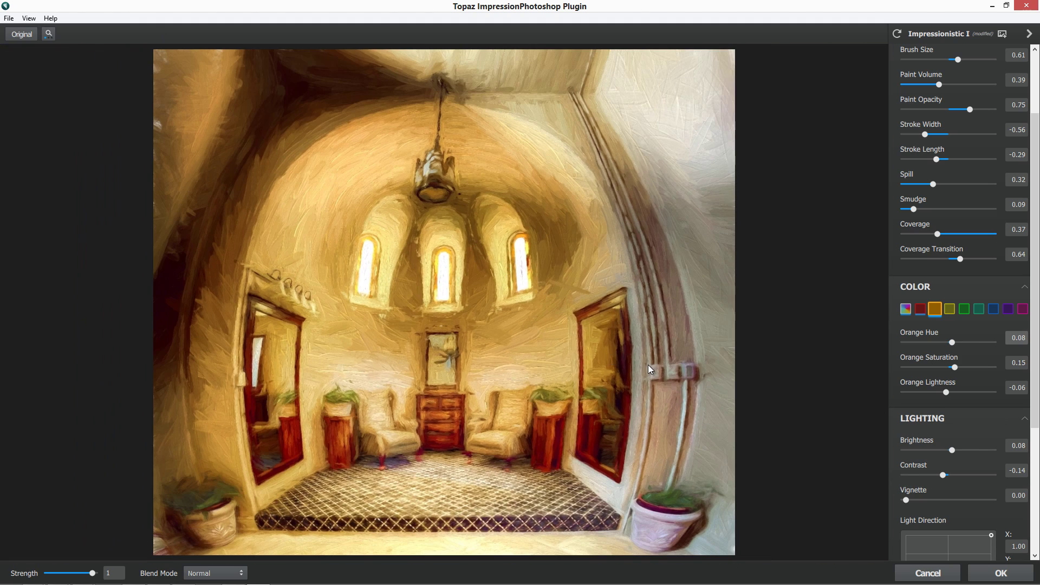
Adjust the green color range to a Saturation of 1.00 and a Lightness of -0.06.
scroll(945, 374, "down", 1)
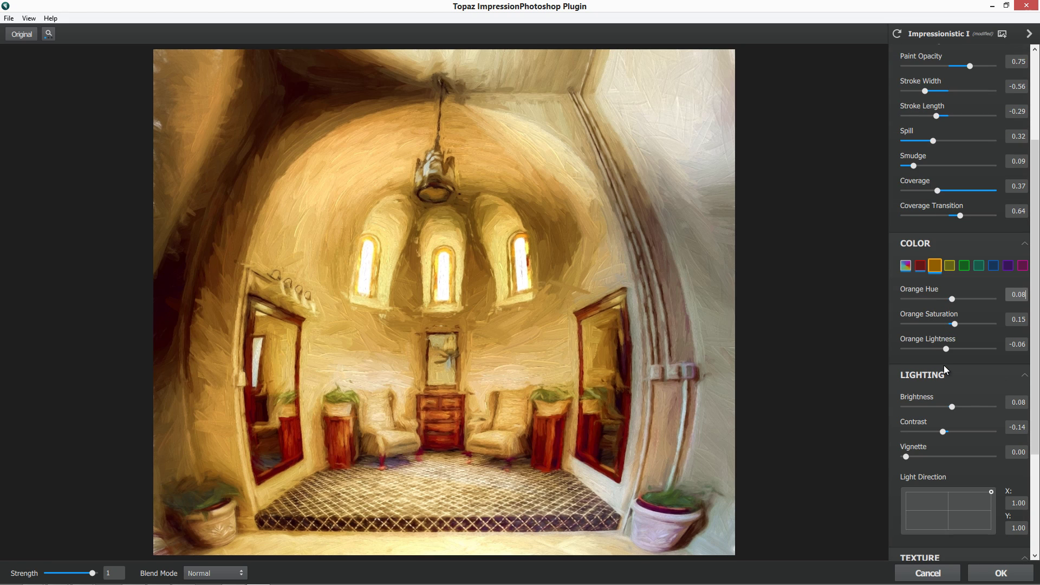
left_click(965, 266)
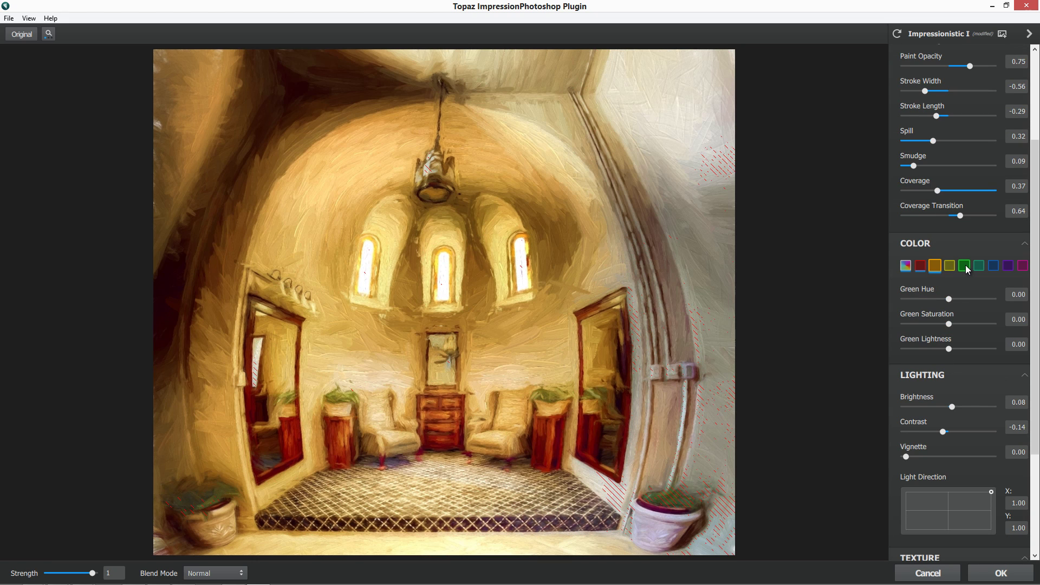
left_click_drag(947, 323, 1001, 345)
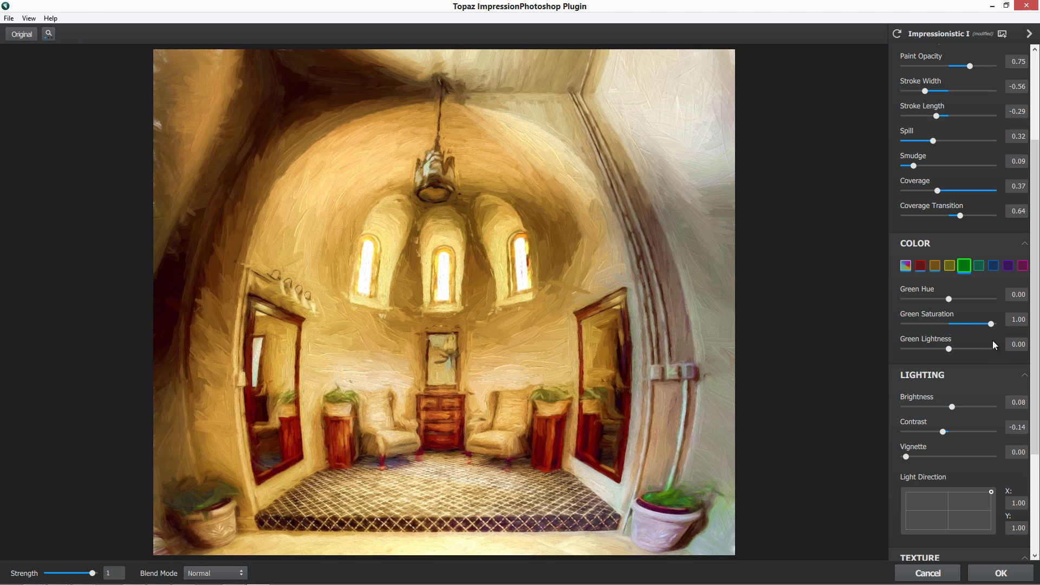
mouse_move(964, 266)
mouse_move(948, 348)
left_mouse_down()
mouse_move(963, 349)
mouse_move(947, 344)
left_mouse_up()
Set the lighting Brightness to 0.10 after trying -0.18, and raise the Contrast to 0.36.
scroll(949, 390, "down", 3)
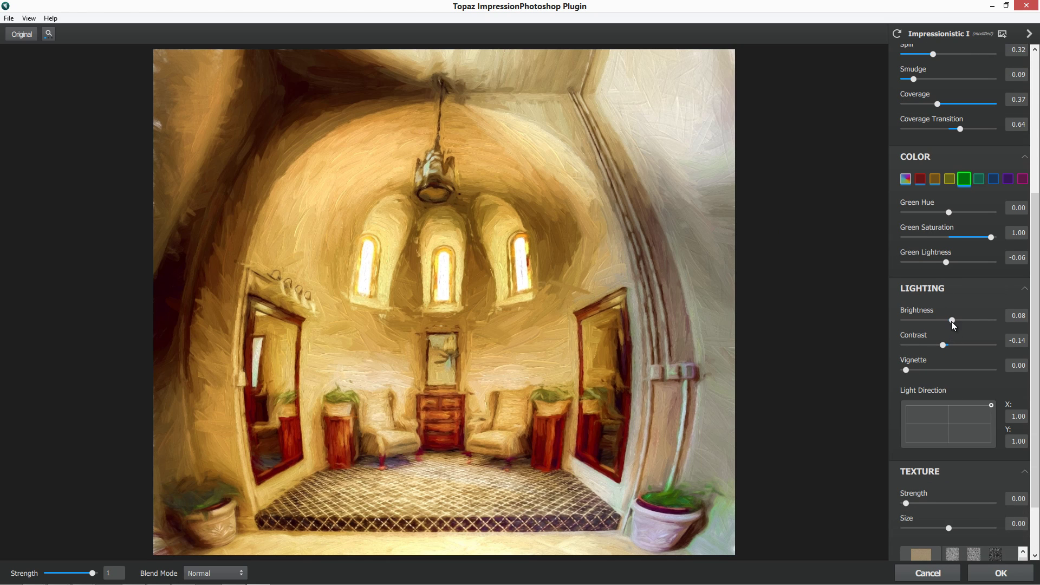
mouse_move(951, 320)
left_mouse_down()
mouse_move(964, 323)
mouse_move(940, 329)
left_mouse_up()
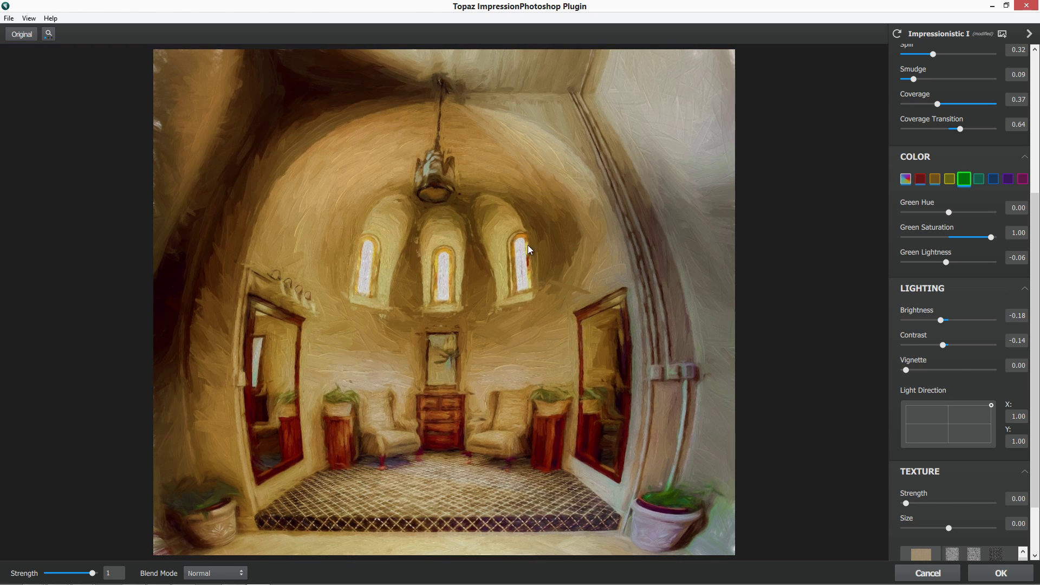
left_click_drag(942, 322, 953, 319)
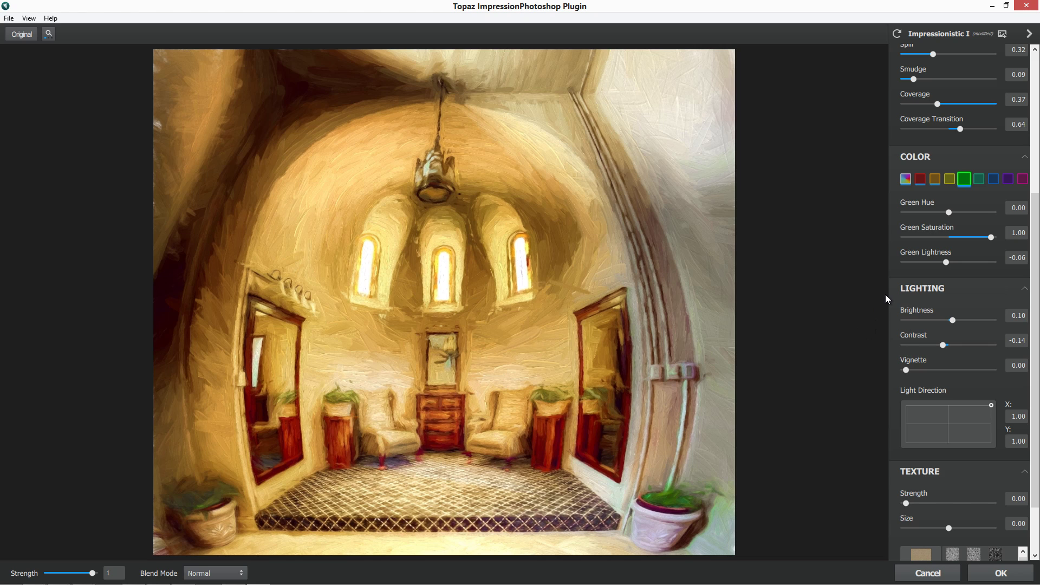
left_click_drag(940, 341, 964, 348)
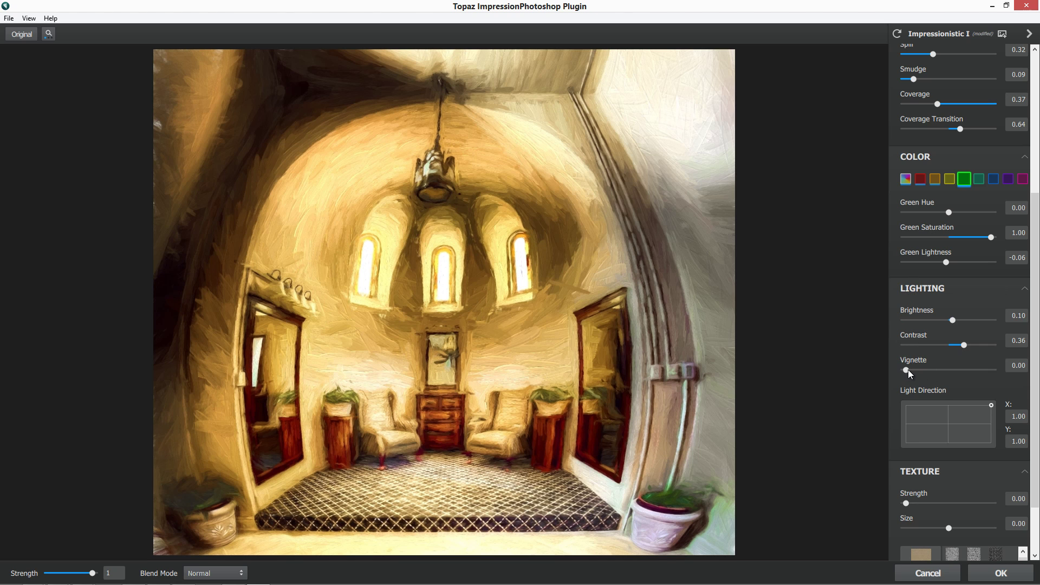
Try a Vignette of 0.09, ending with the Vignette at 0.02 and Vignette Transition at 0.49.
mouse_move(908, 369)
left_mouse_down()
mouse_move(969, 370)
mouse_move(913, 370)
left_mouse_up()
scroll(932, 310, "up", 1)
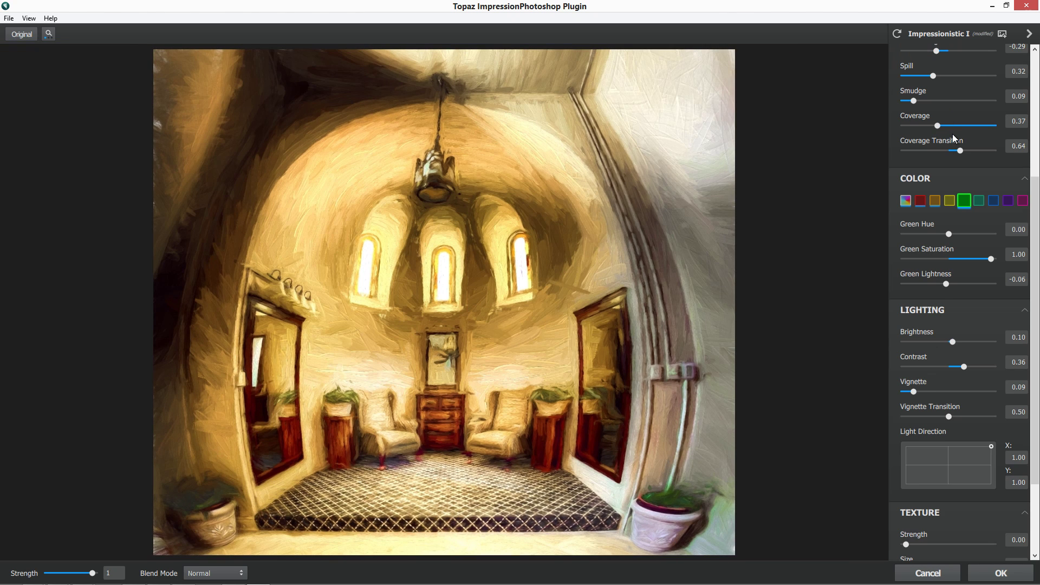
scroll(958, 287, "down", 1)
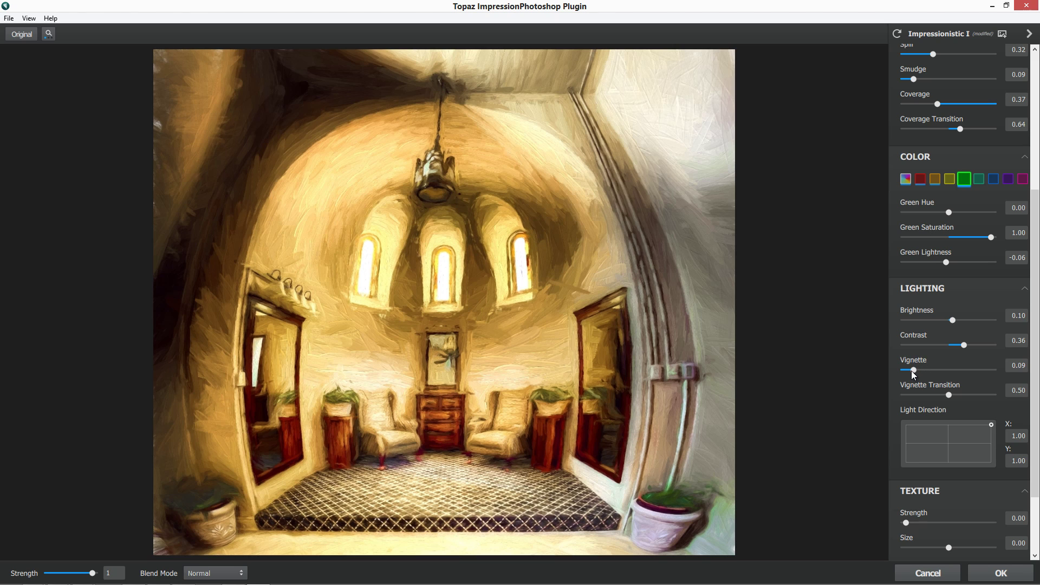
mouse_move(911, 371)
left_mouse_down()
mouse_move(947, 371)
mouse_move(899, 379)
mouse_move(948, 368)
mouse_move(910, 369)
left_mouse_up()
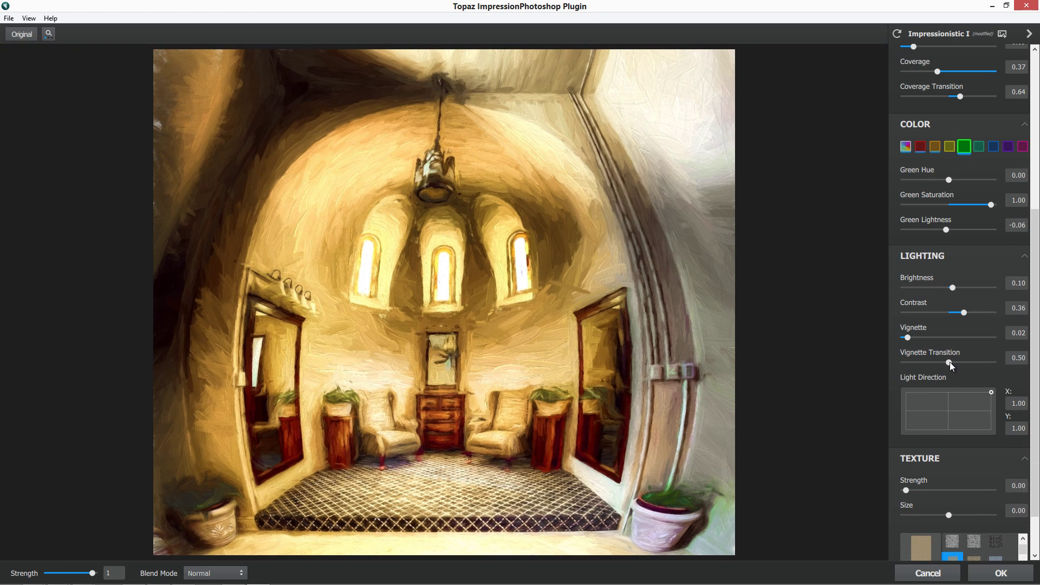
mouse_move(950, 361)
left_mouse_down()
mouse_move(979, 361)
mouse_move(946, 362)
left_mouse_up()
key("Tab")
type("0")
Move the Light Direction to about X 0.03, Y 0.46 and lower the Brightness to -0.03.
left_click_drag(991, 392, 949, 401)
left_click(949, 402)
mouse_move(952, 286)
left_mouse_down()
mouse_move(962, 287)
mouse_move(947, 288)
left_mouse_up()
Apply the Canvas IV texture at a Strength of 0.54 and inspect it close up.
scroll(963, 353, "down", 2)
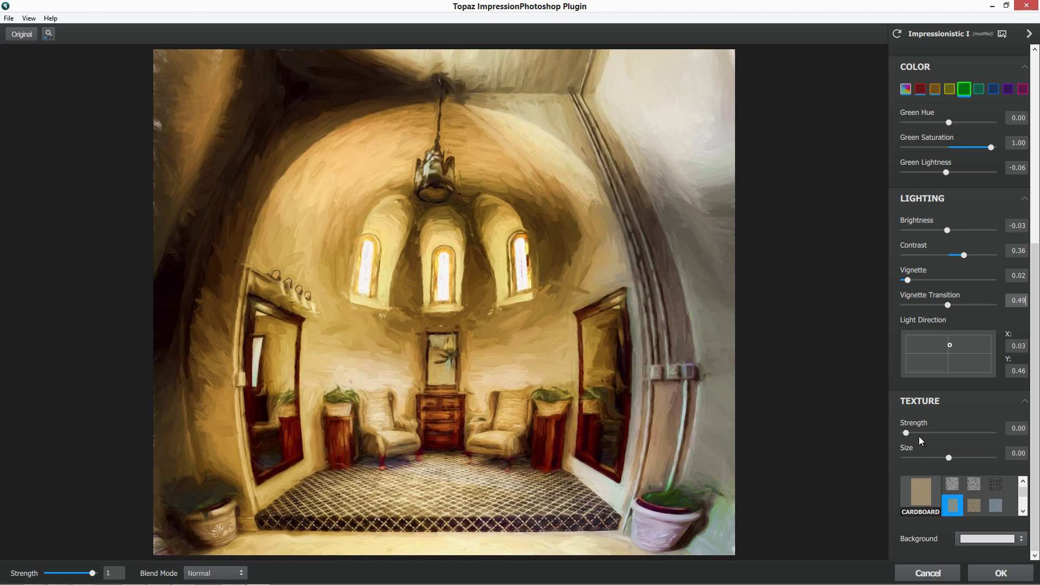
left_click(953, 483)
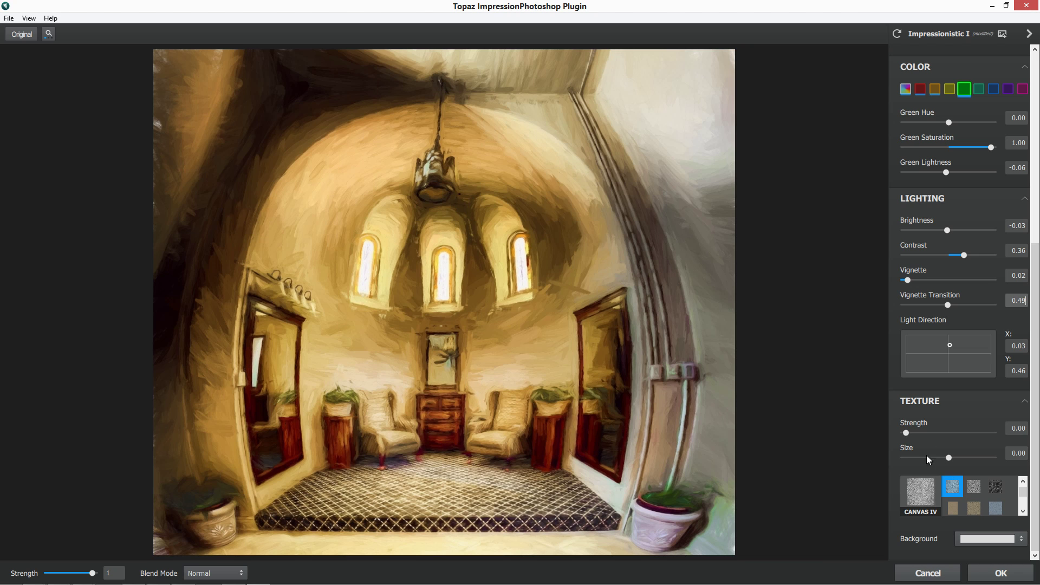
left_click_drag(911, 432, 951, 432)
left_click(48, 34)
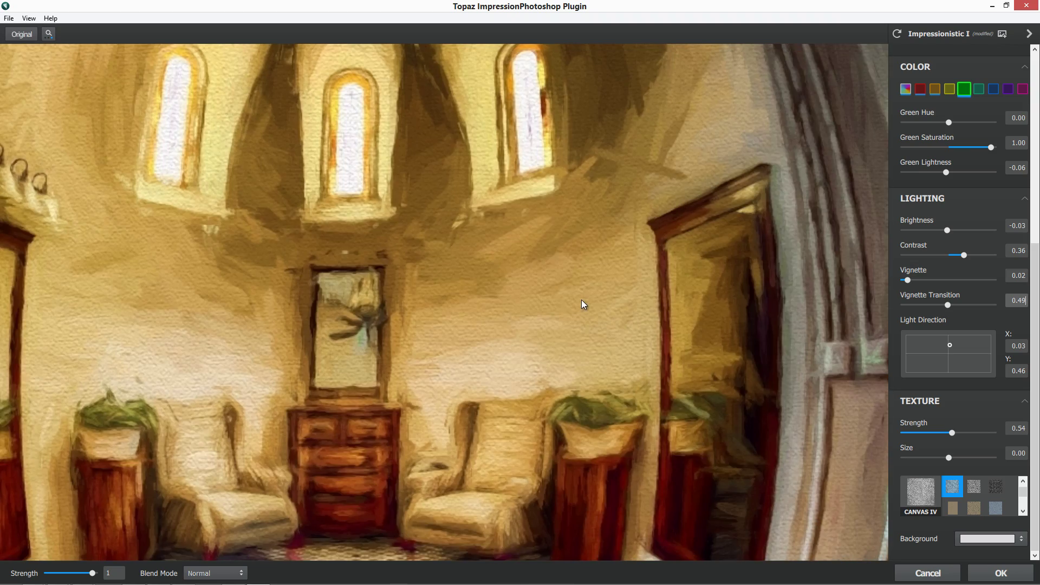
left_click(581, 298)
Try the Canvas V, Canvas VI, Concrete Mixed, Grass Full and Fabric textures on the image.
left_click(971, 483)
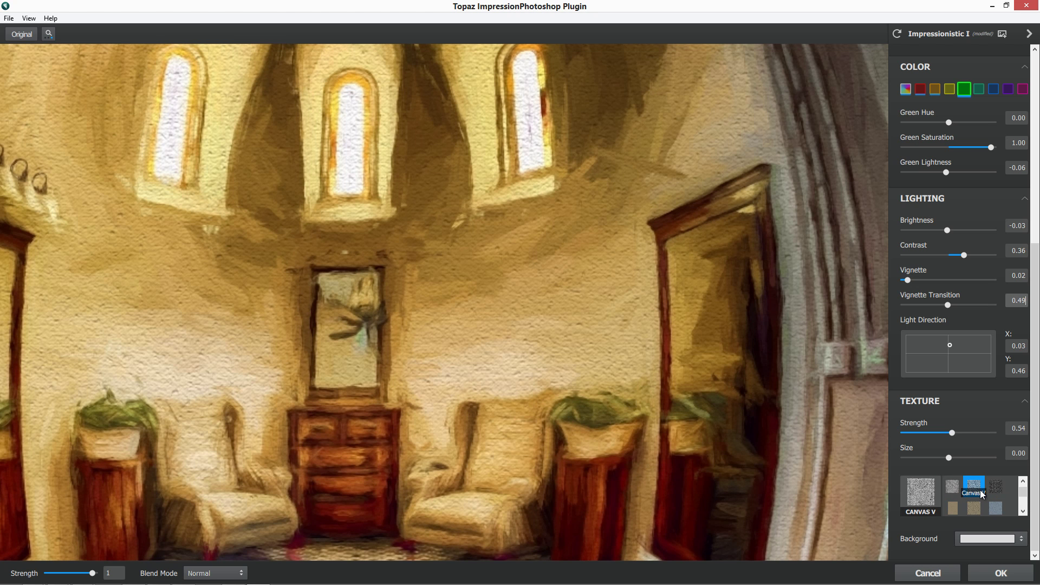
left_click(998, 489)
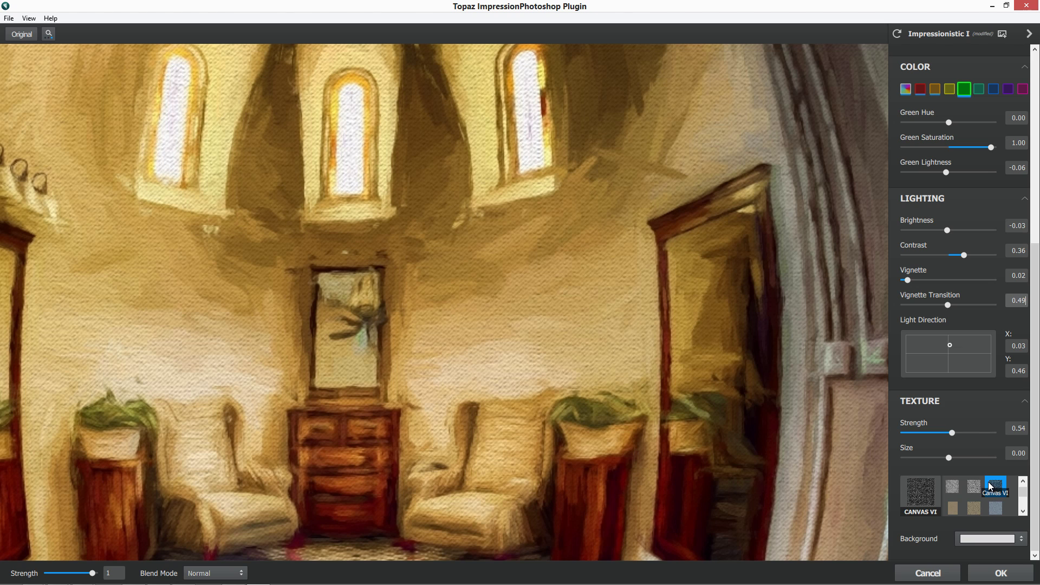
left_click(974, 505)
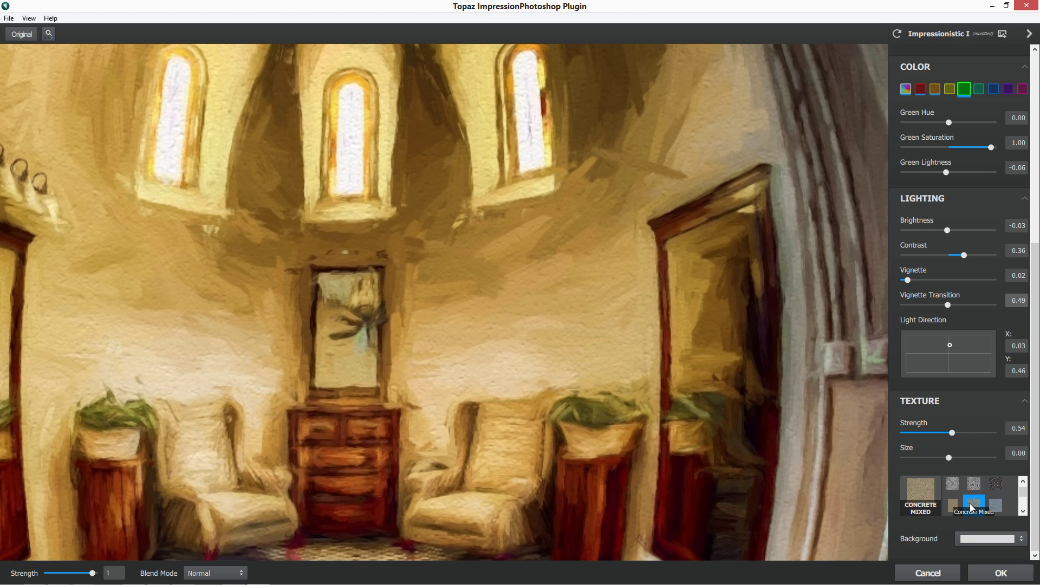
scroll(974, 494, "down", 1)
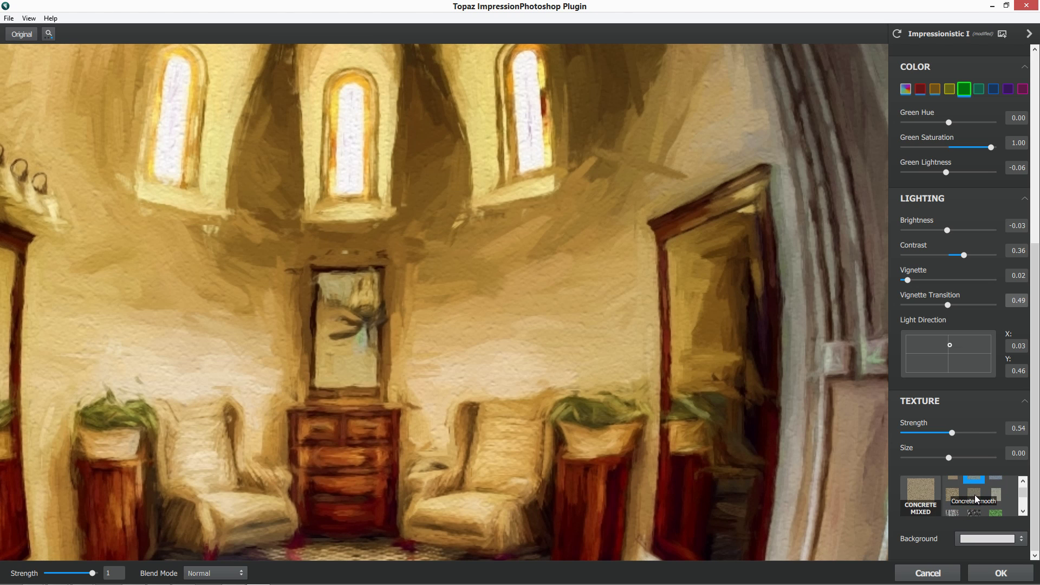
left_click(995, 513)
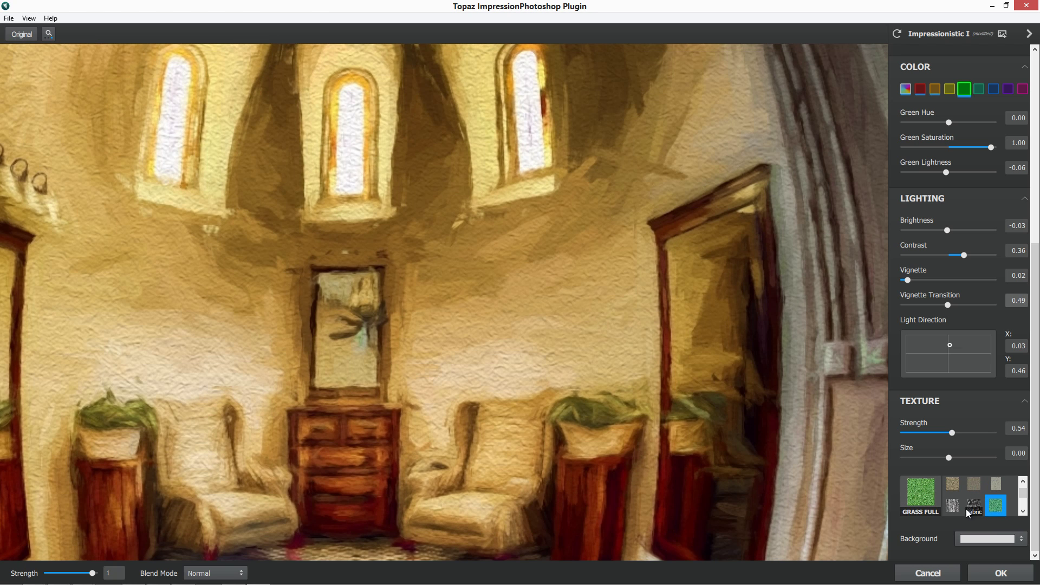
left_click(973, 507)
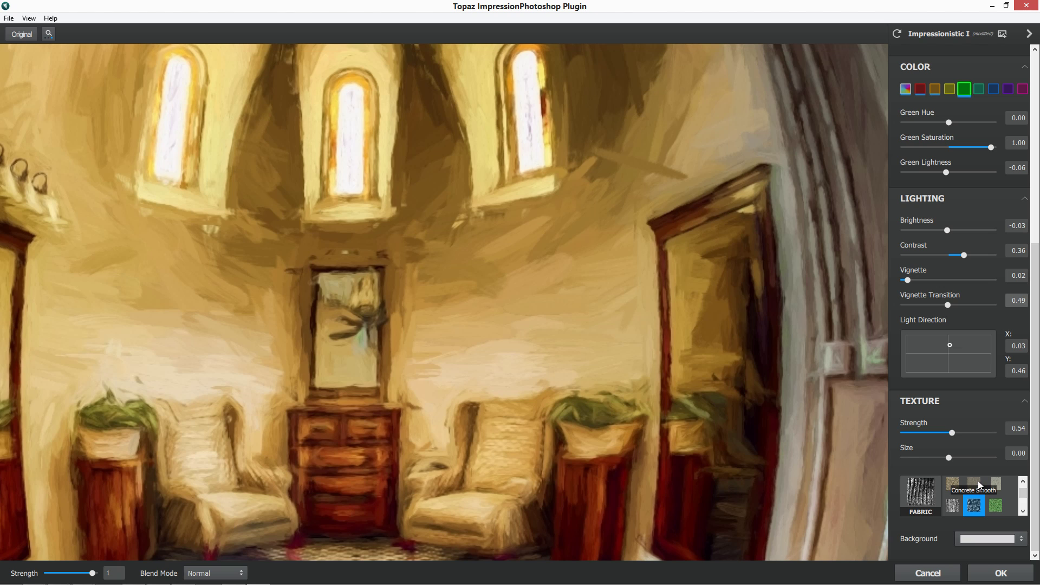
Try the Asphalt Smooth and Angled Weave textures on the image.
scroll(970, 489, "up", 1)
scroll(967, 489, "up", 3)
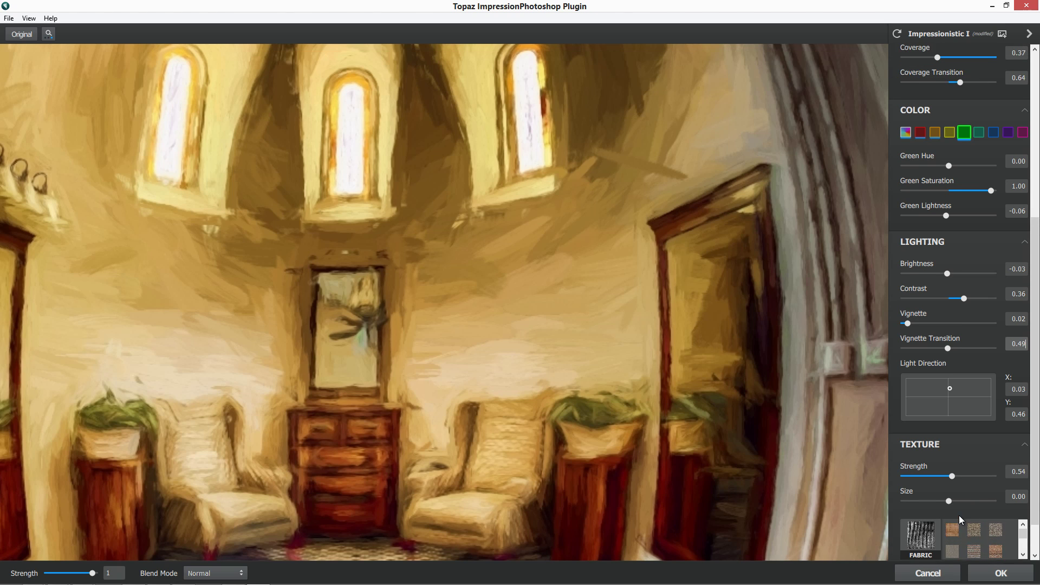
scroll(959, 537, "down", 1)
left_click(960, 507)
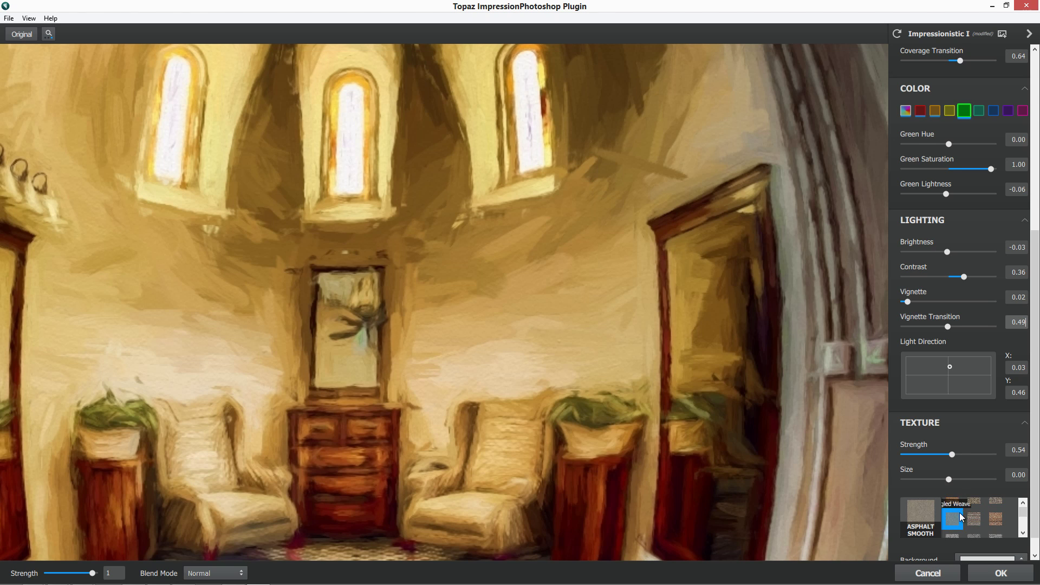
scroll(958, 515, "up", 2)
left_click(954, 525)
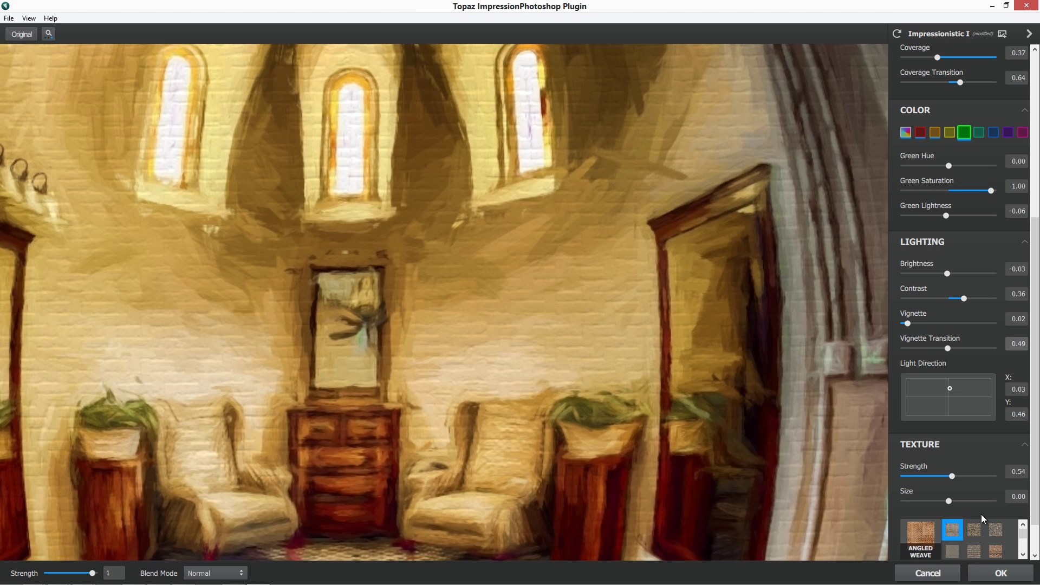
Look through the remaining textures and apply Canvas II.
scroll(963, 542, "up", 2)
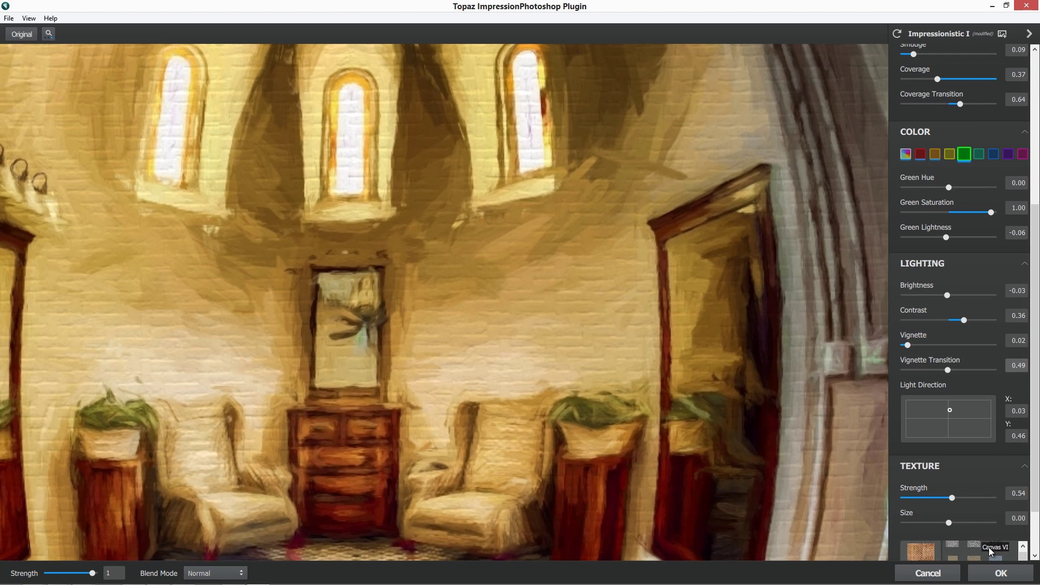
scroll(1018, 488, "down", 3)
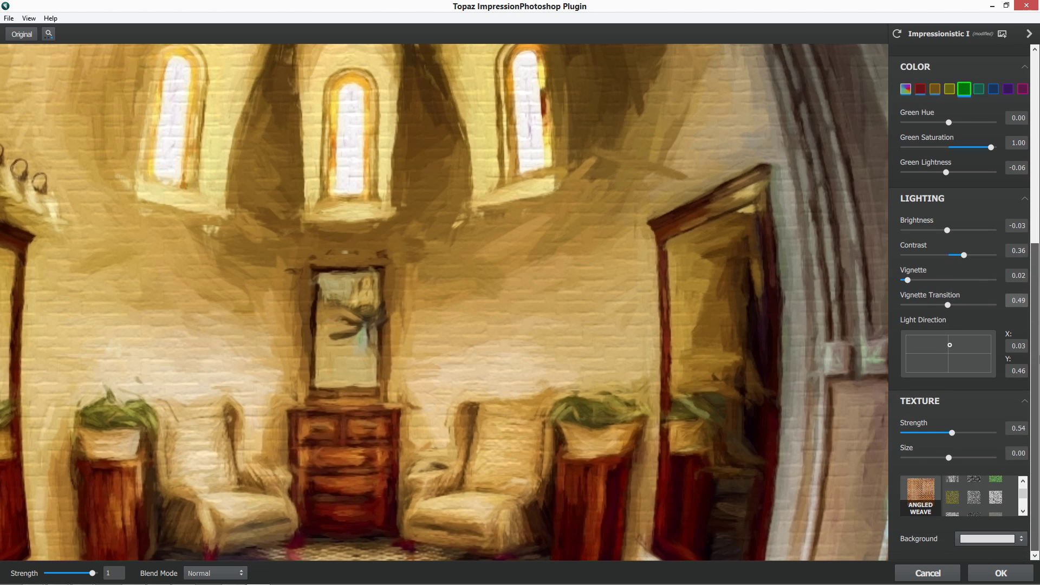
scroll(953, 494, "up", 1)
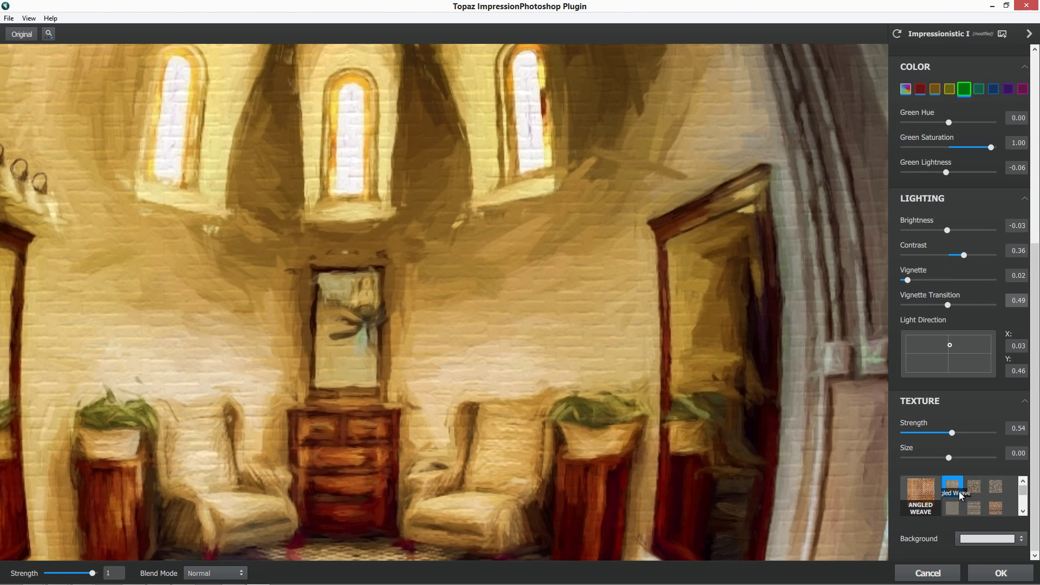
scroll(960, 498, "down", 1)
left_click(969, 507)
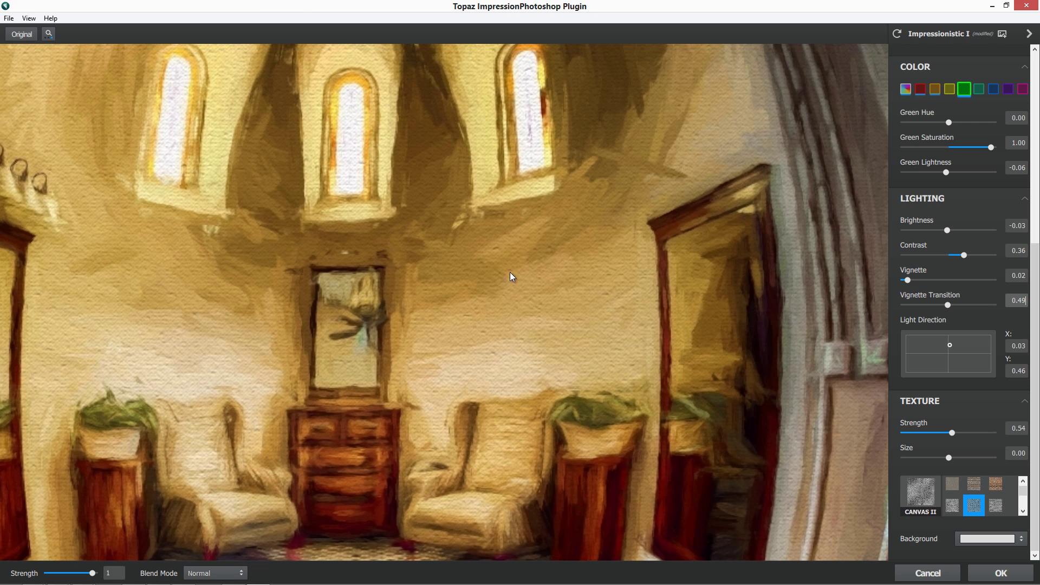
Fit the whole image in view, then set the texture Strength to 0.00 and Size to 0.08.
left_click(48, 34)
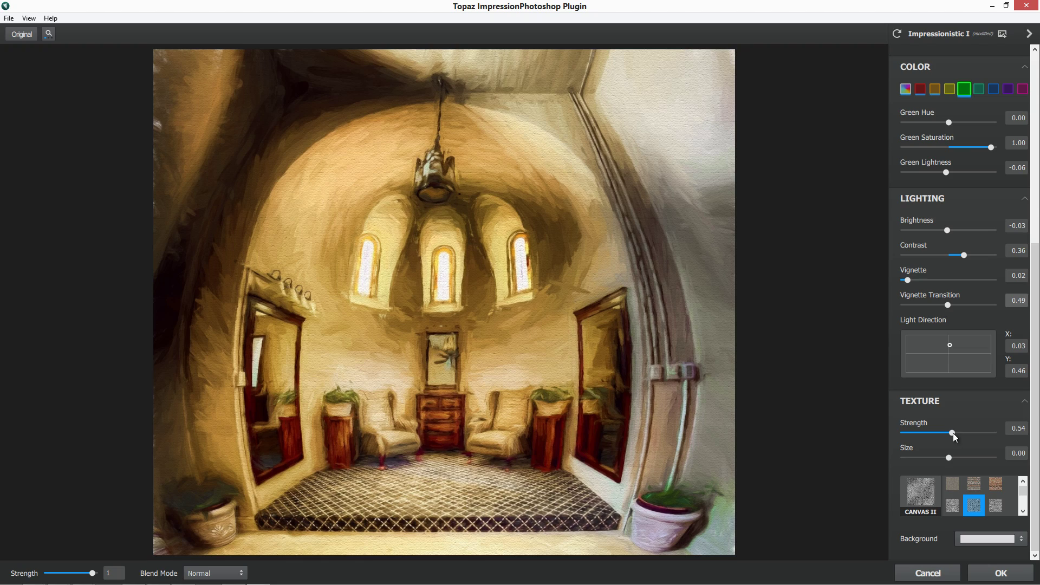
left_click_drag(949, 458, 896, 436)
left_click(953, 458)
Change the texture Background color to a dark brown.
left_click(992, 540)
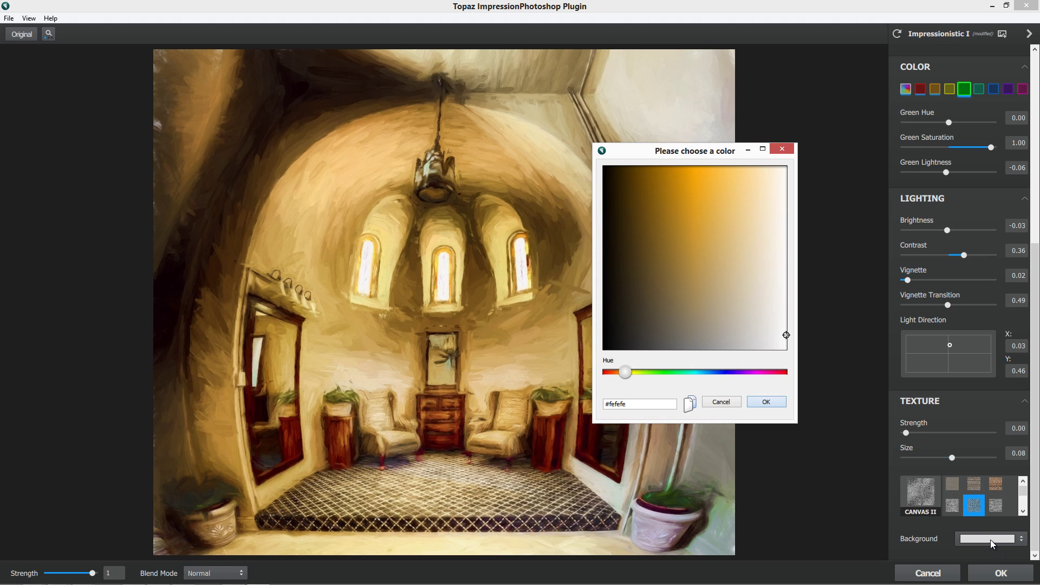
left_click(700, 271)
left_click_drag(698, 274, 650, 280)
left_click(755, 403)
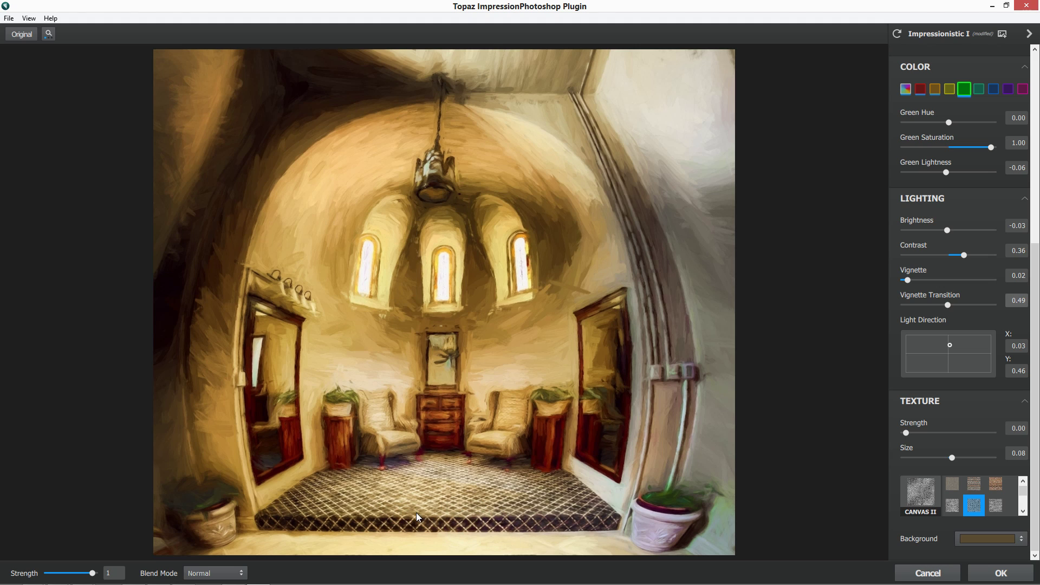
Try a stroke Spill of 0.58, ending with it at 0.53.
scroll(960, 251, "up", 10)
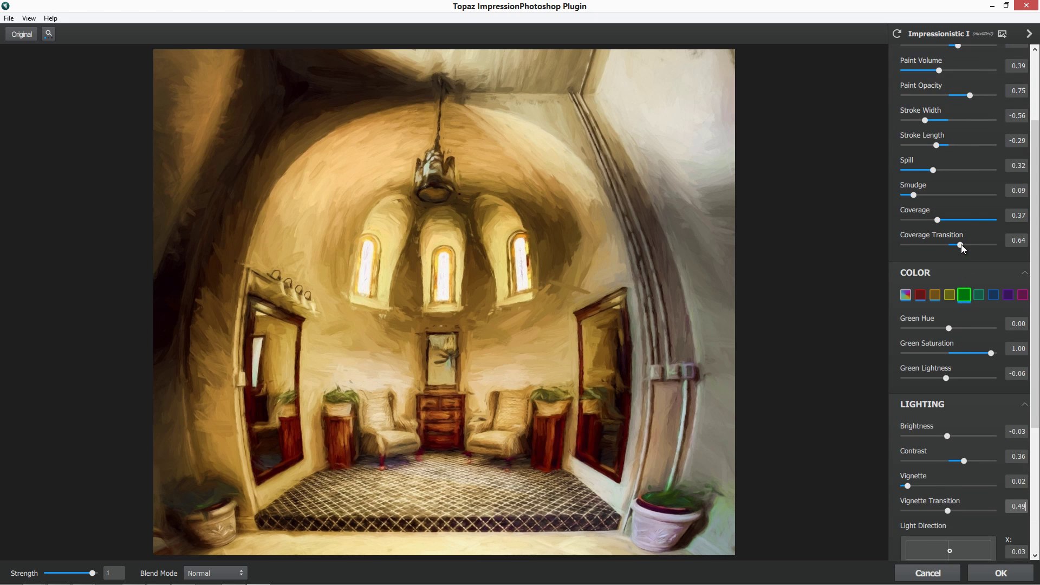
left_click_drag(931, 255, 953, 258)
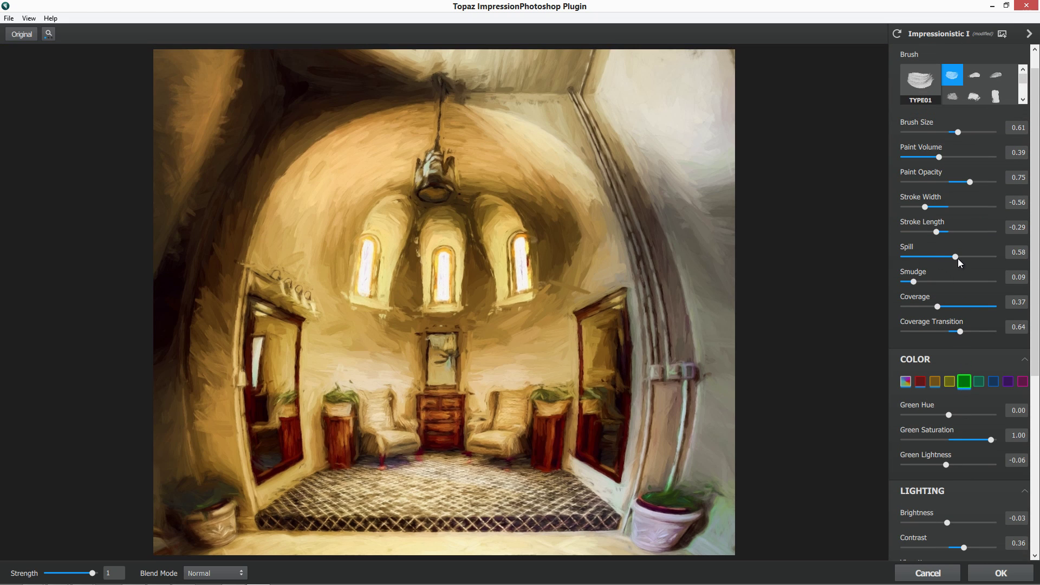
left_click_drag(953, 259, 950, 259)
Try the Type02, Type03, Type05, Type04 and Type06 brushes for the strokes.
left_click(972, 73)
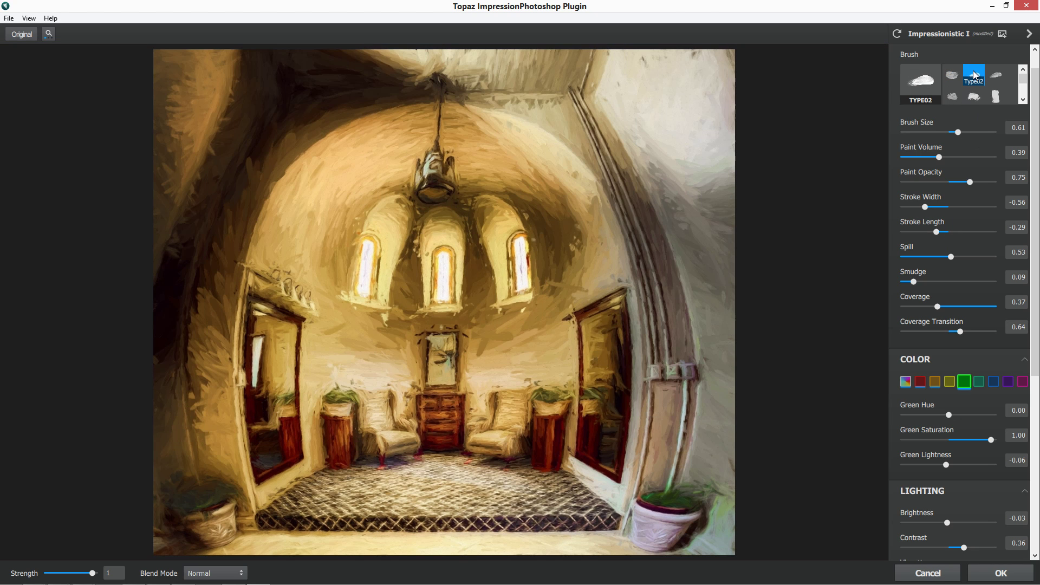
left_click(995, 76)
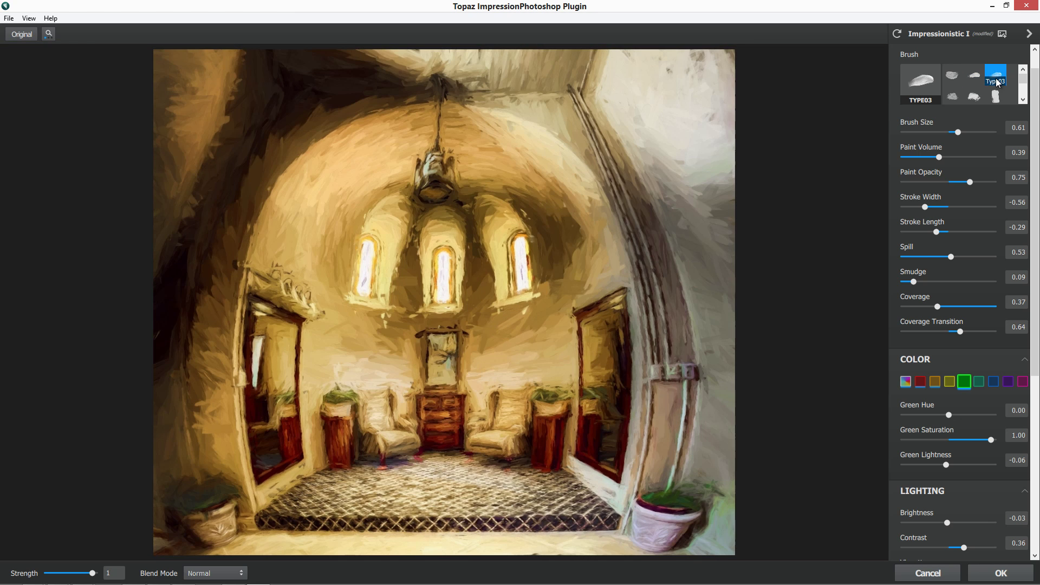
left_click(969, 97)
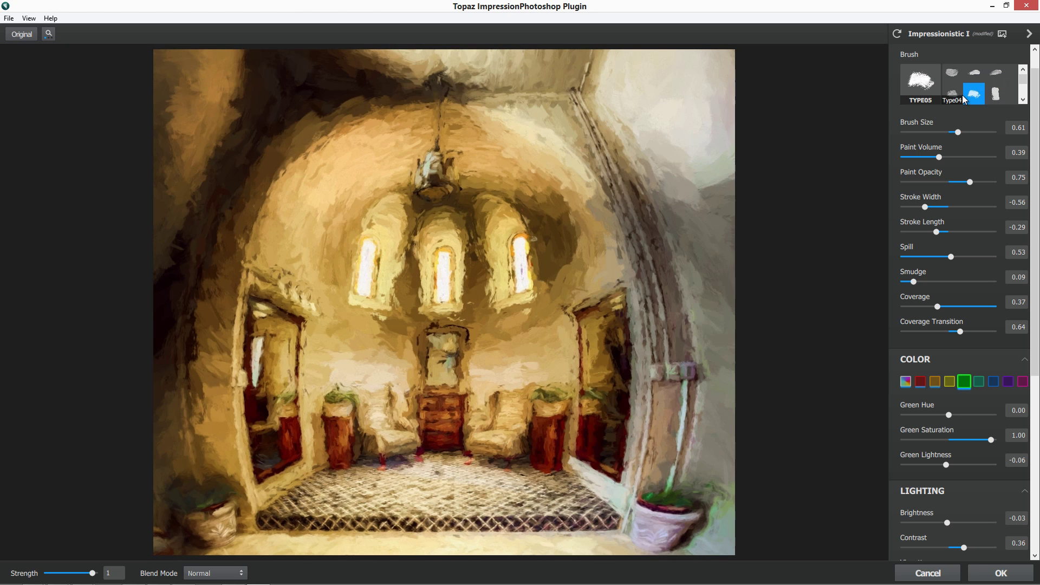
left_click(949, 96)
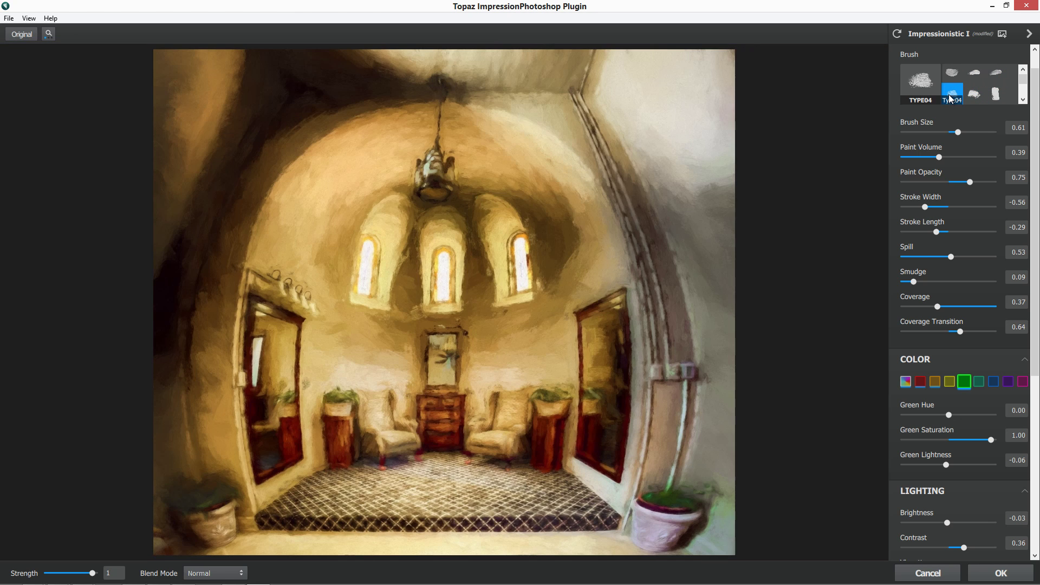
left_click(995, 96)
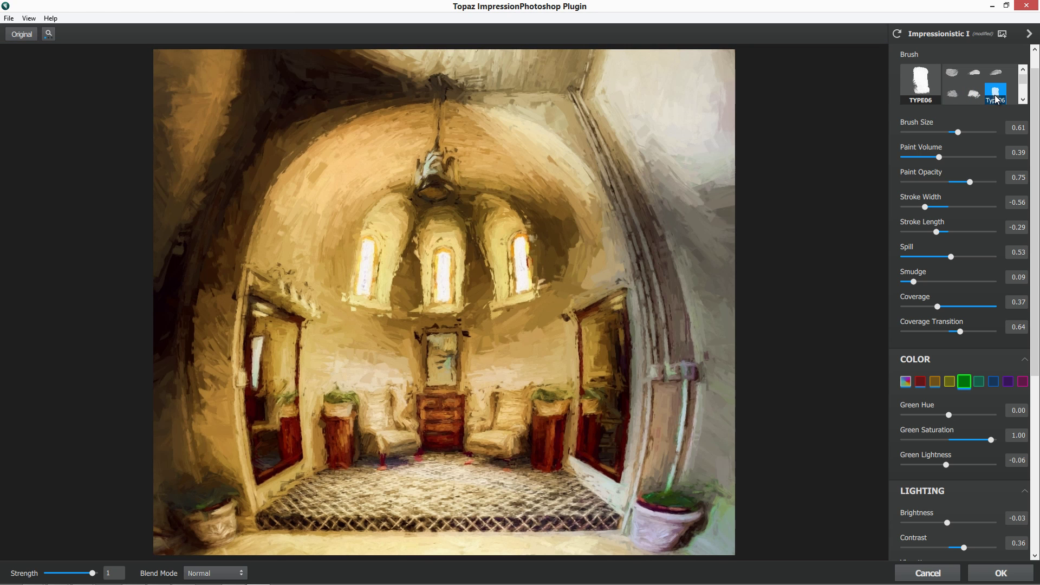
Try the Type08, Type07, Type09, Type11, Type10 and Type12 brushes for the strokes.
left_click(973, 95)
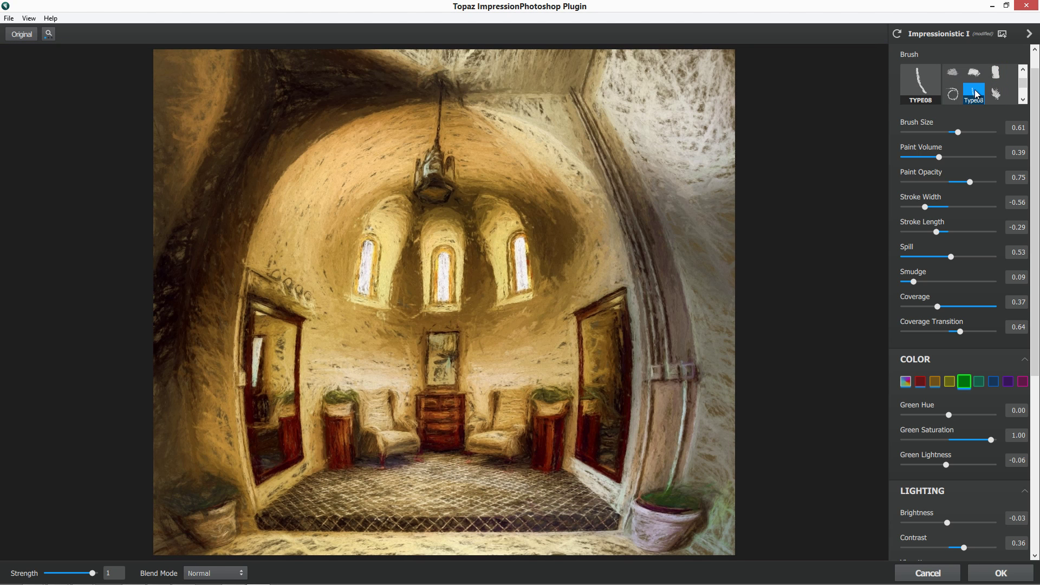
left_click(960, 97)
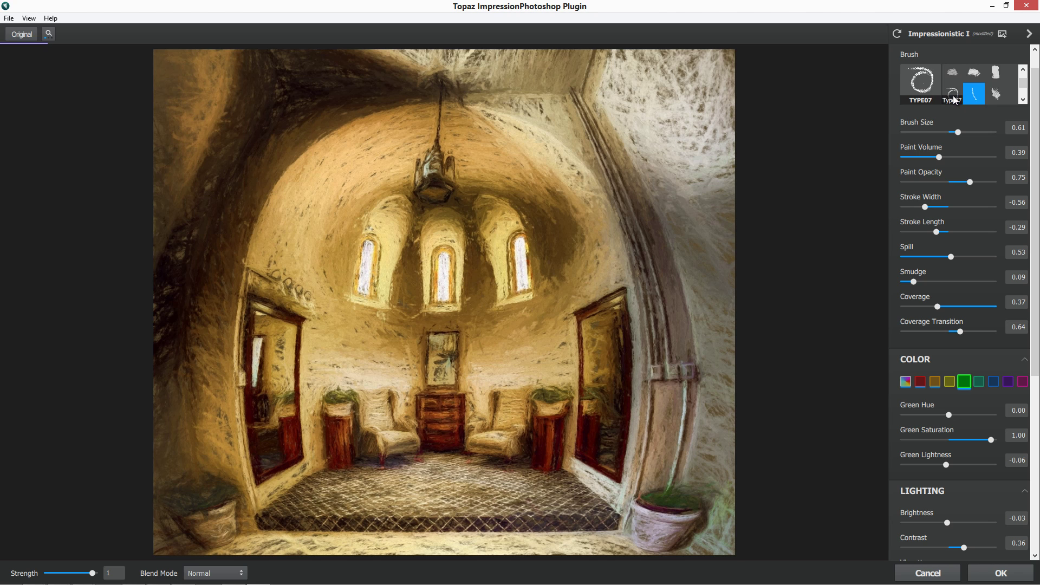
left_click(993, 93)
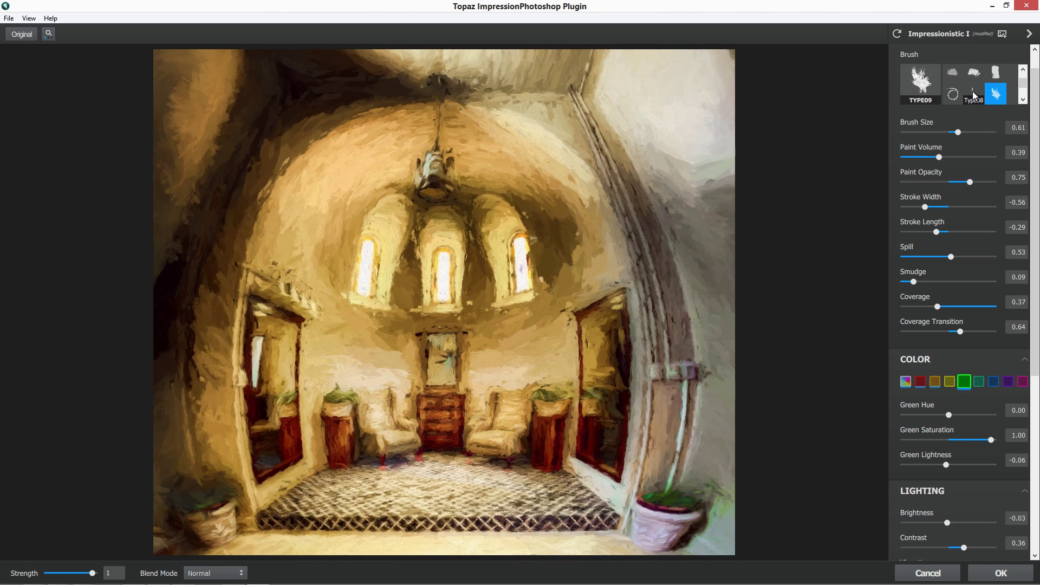
scroll(972, 91, "down", 1)
left_click(974, 95)
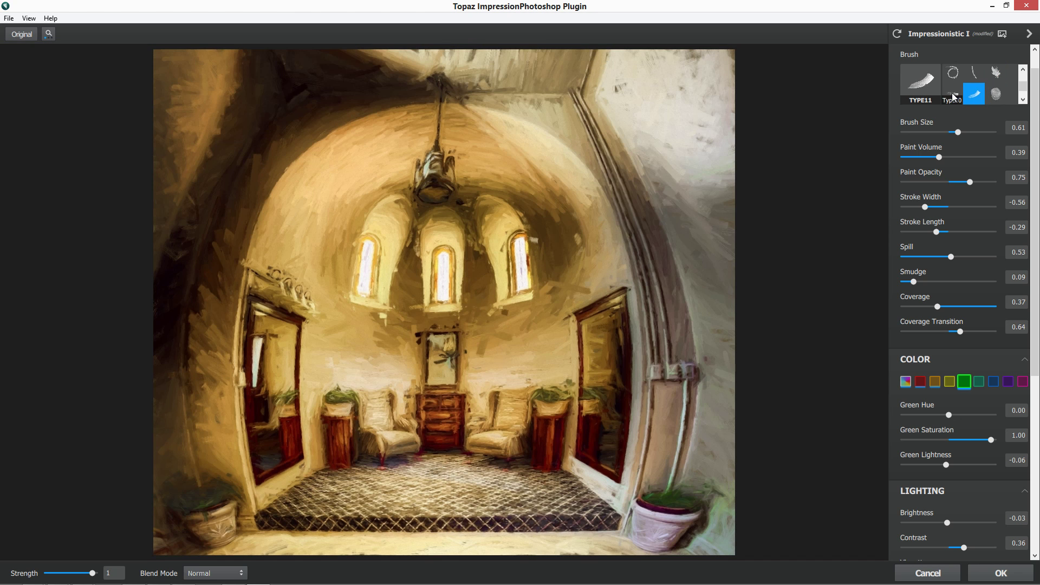
left_click(952, 94)
left_click(997, 94)
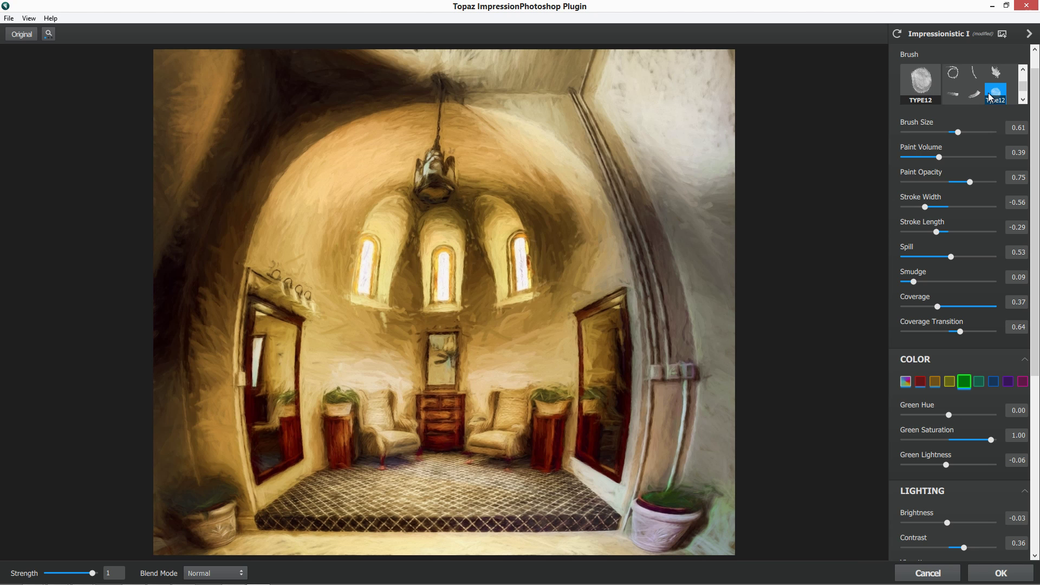
Switch the stroke brush back to Type01 after trying Type09 once more.
scroll(988, 93, "up", 2)
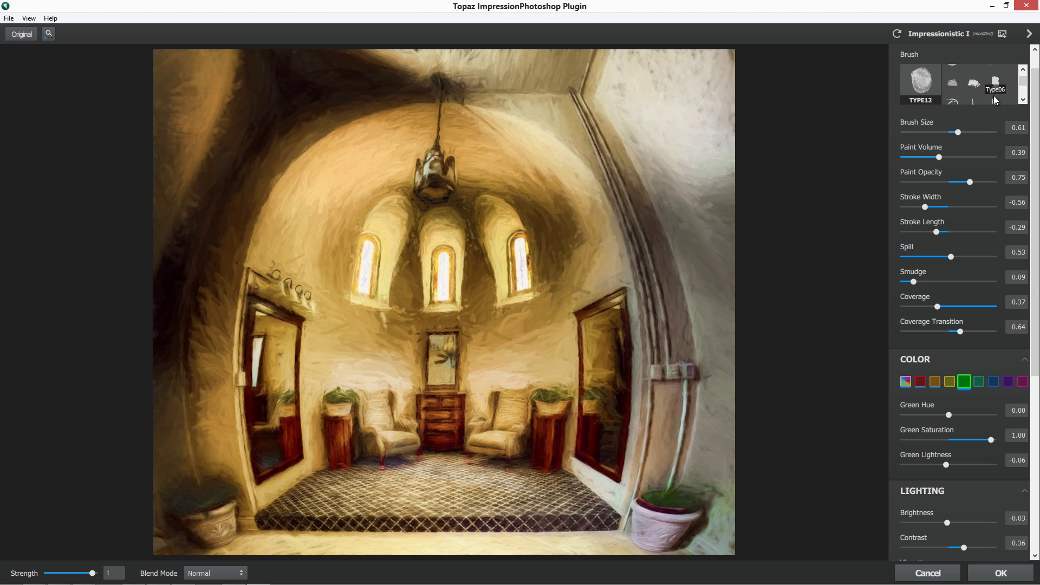
left_click(993, 96)
scroll(973, 80, "up", 2)
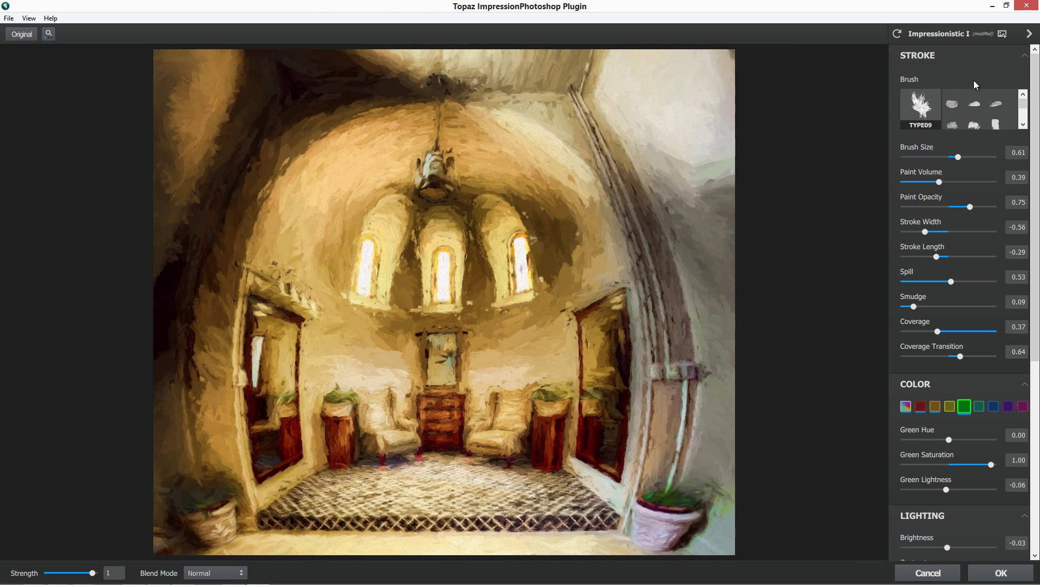
left_click(952, 103)
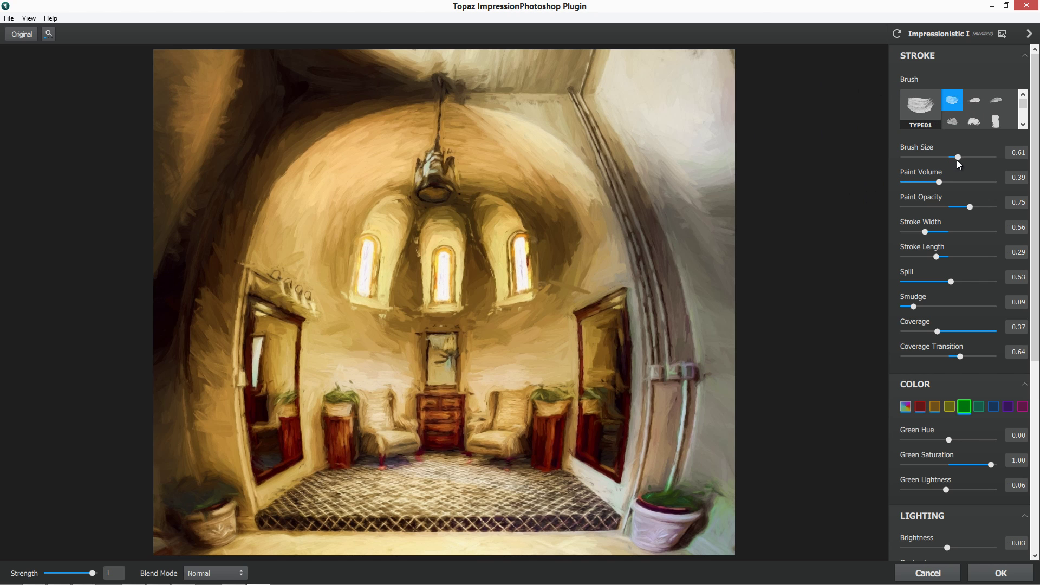
Set the Brush Size to 0.56 and apply the finished effect to the Photoshop layer.
mouse_move(956, 160)
left_mouse_down()
mouse_move(982, 158)
mouse_move(934, 161)
mouse_move(952, 159)
left_mouse_up()
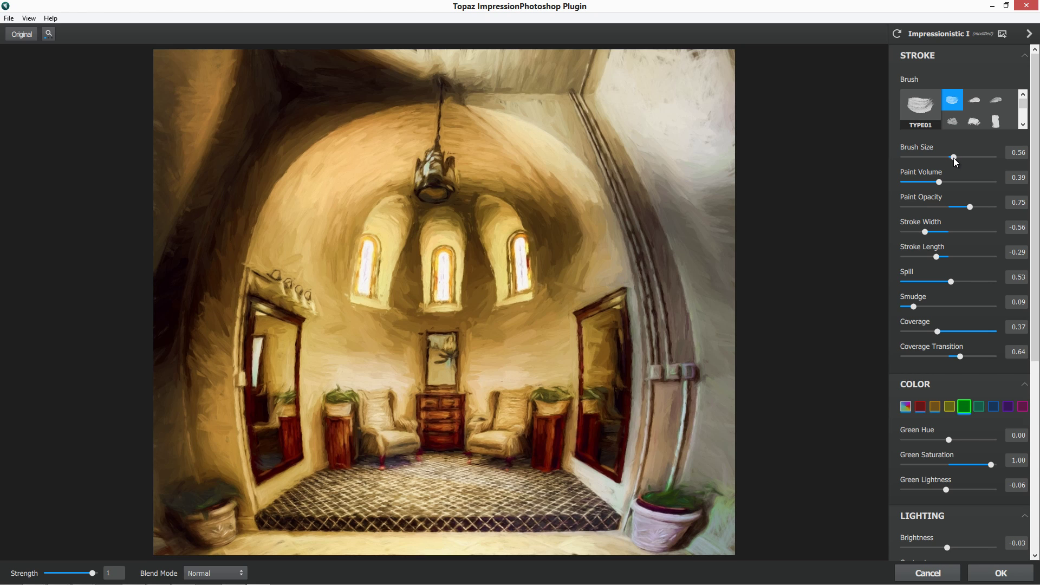
left_click(1000, 573)
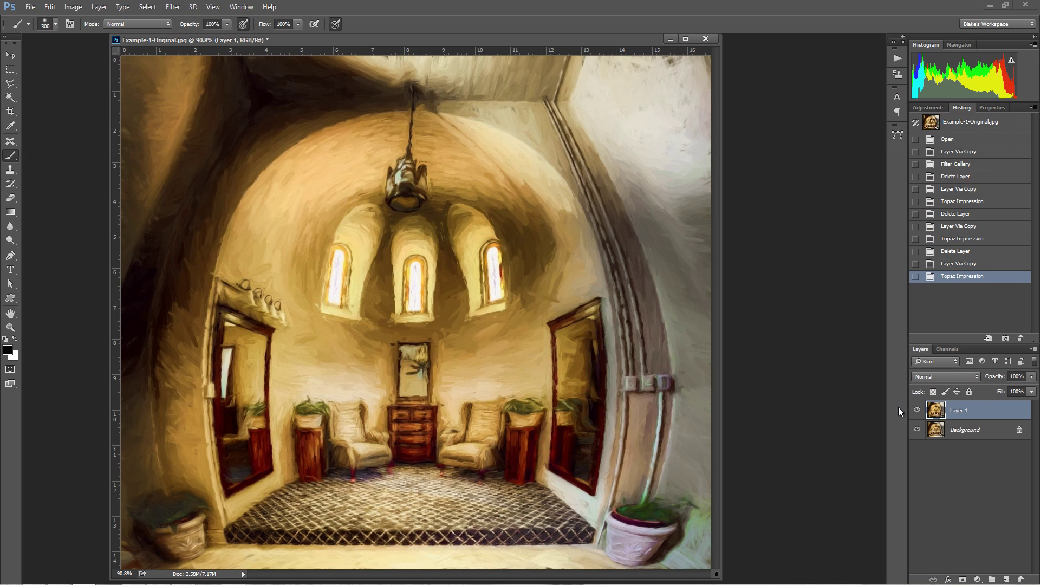
Compare the painted result with the original photo by toggling the visibility of Layer 1, leaving it shown.
left_click(917, 410)
left_click(917, 410)
left_click(917, 410)
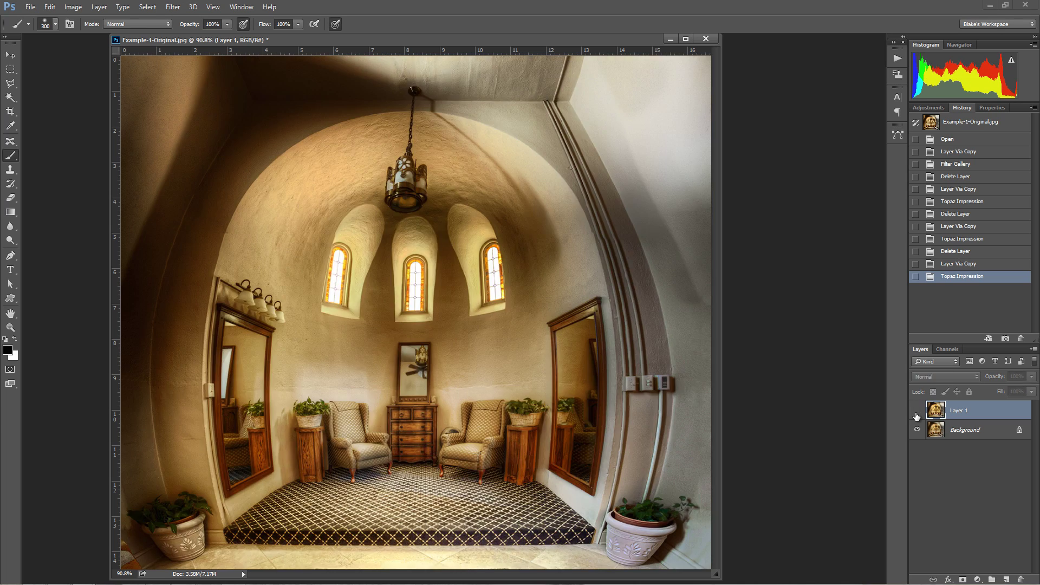
left_click(917, 410)
left_click(917, 410)
left_click(917, 410)
Try the Soft Light blend mode on Layer 1, compare it with the original by toggling the layer, and return the mode to Normal.
left_click(928, 376)
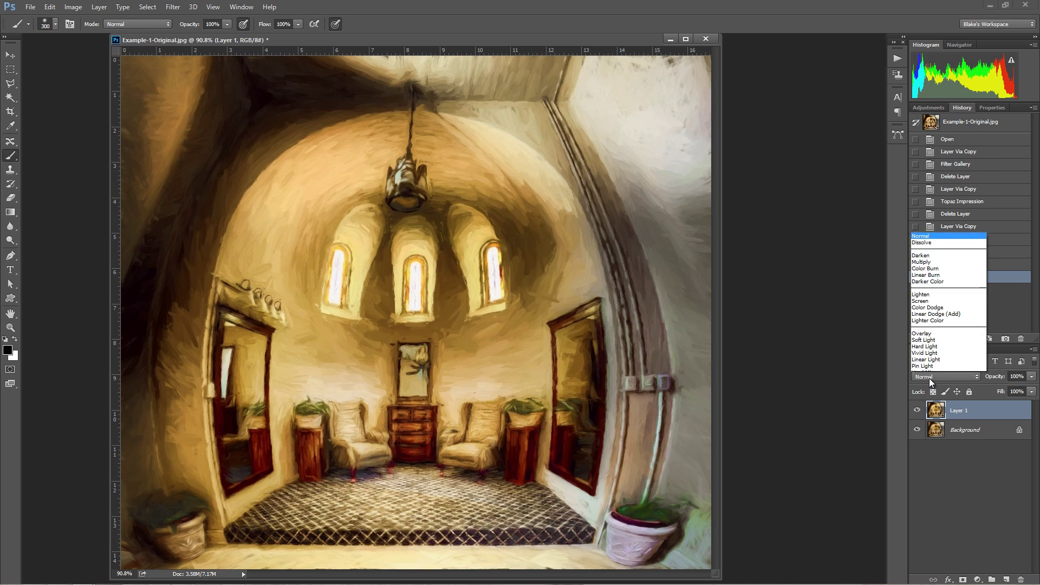
left_click(932, 274)
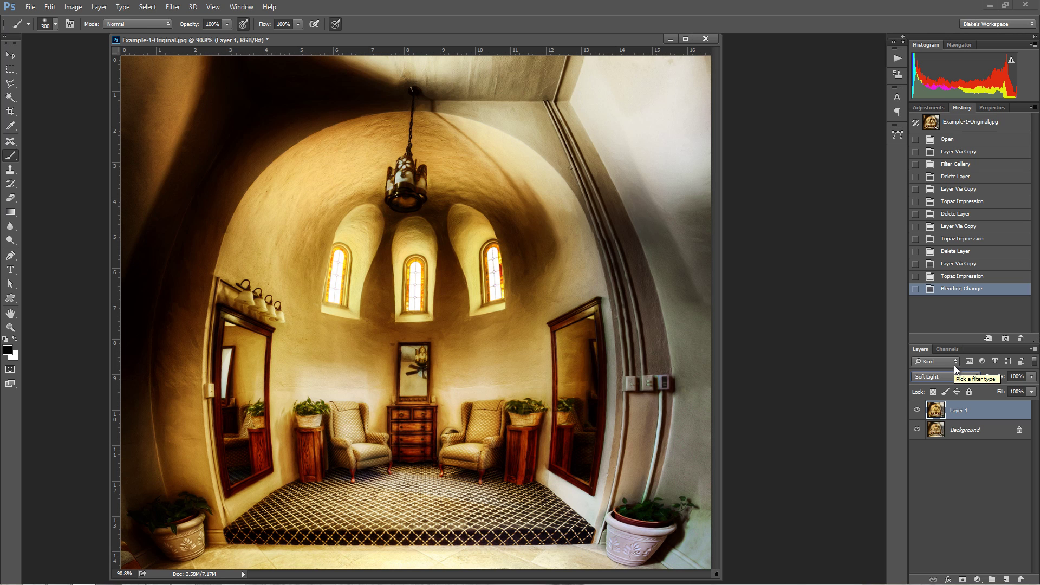
left_click(916, 410)
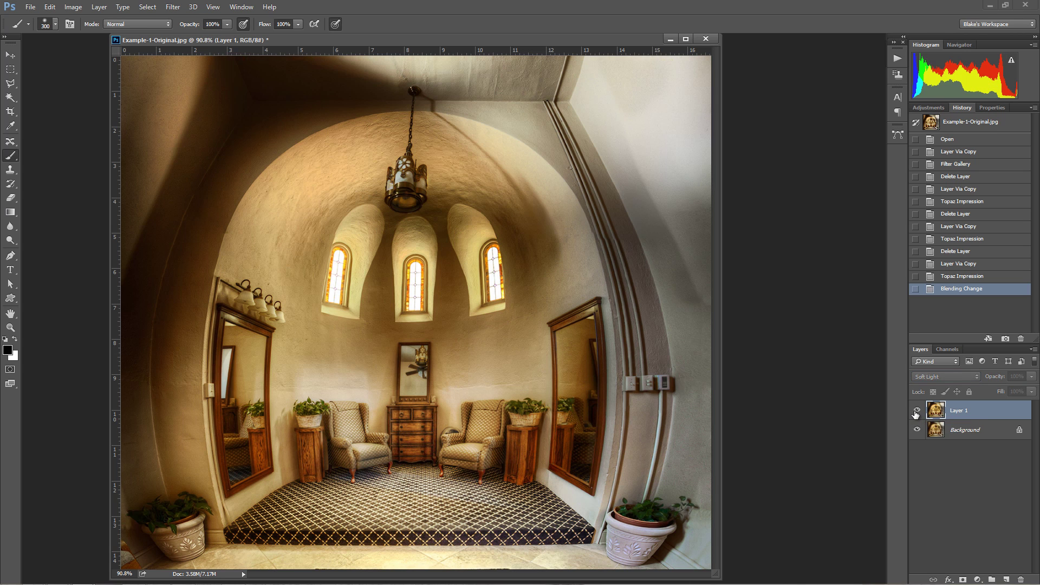
left_click(916, 410)
left_click(956, 375)
left_click(932, 172)
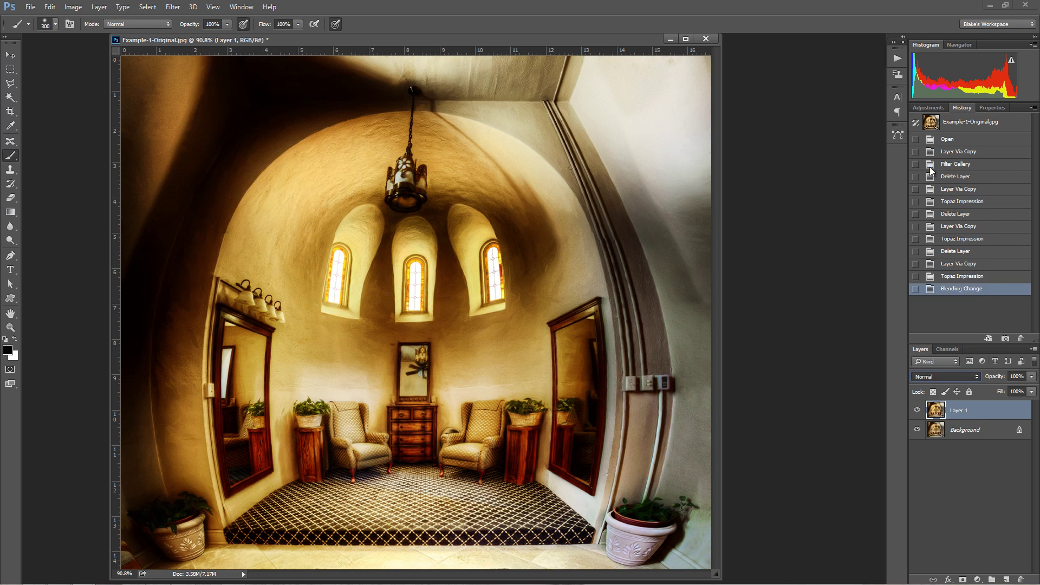
Try a 59% opacity on Layer 1, restore it to 100%, and leave Layer 1 selected.
left_click(1030, 377)
left_click(1008, 390)
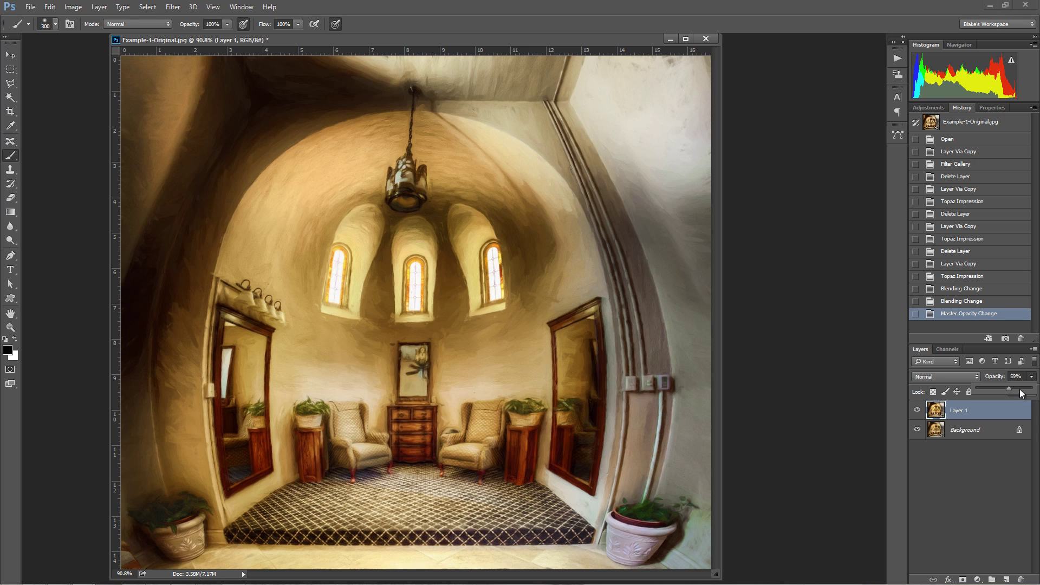
left_click_drag(1008, 388, 1031, 388)
left_click(976, 431)
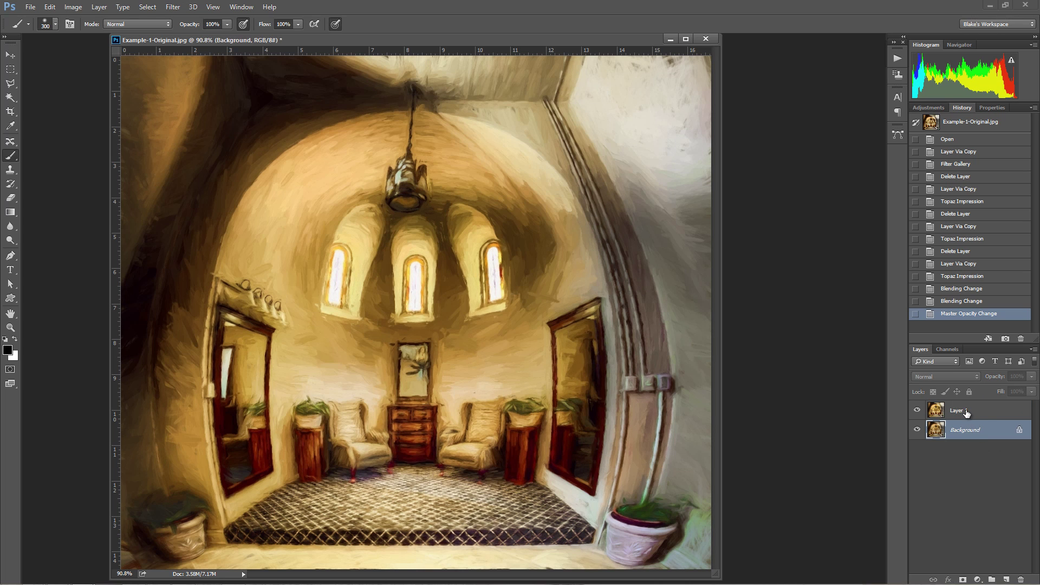
left_click(965, 411)
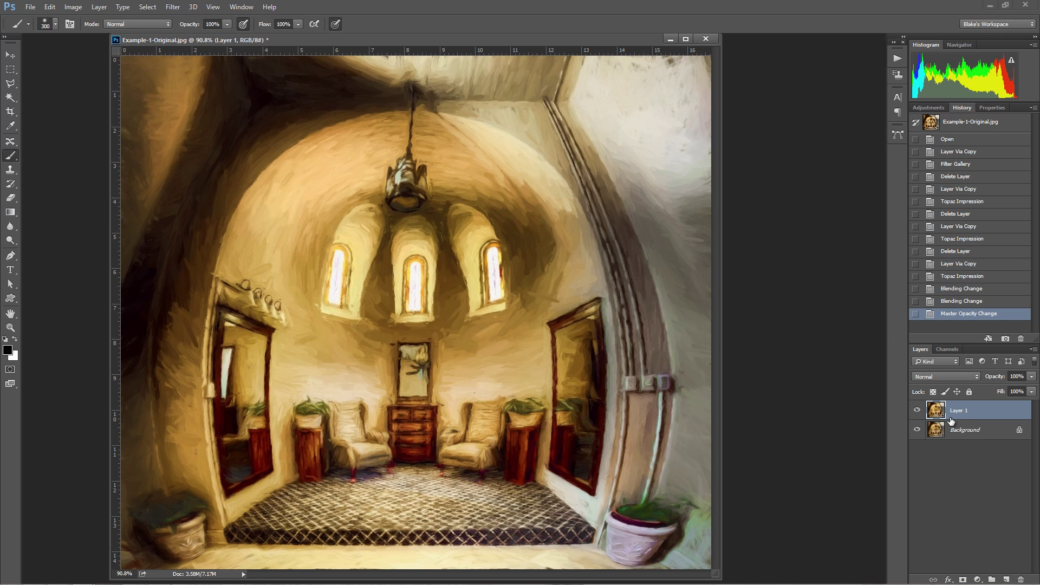
Hide Layer 1, duplicate the Background layer, and open the copy in the Topaz Impression filter.
left_click(917, 410)
left_click(956, 431)
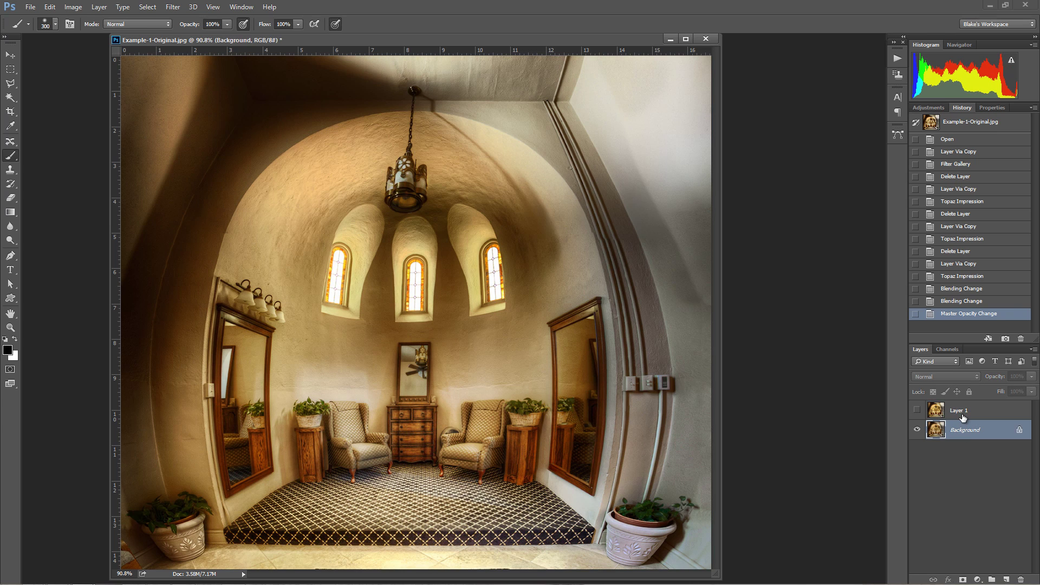
key("ctrl+j")
left_click(173, 6)
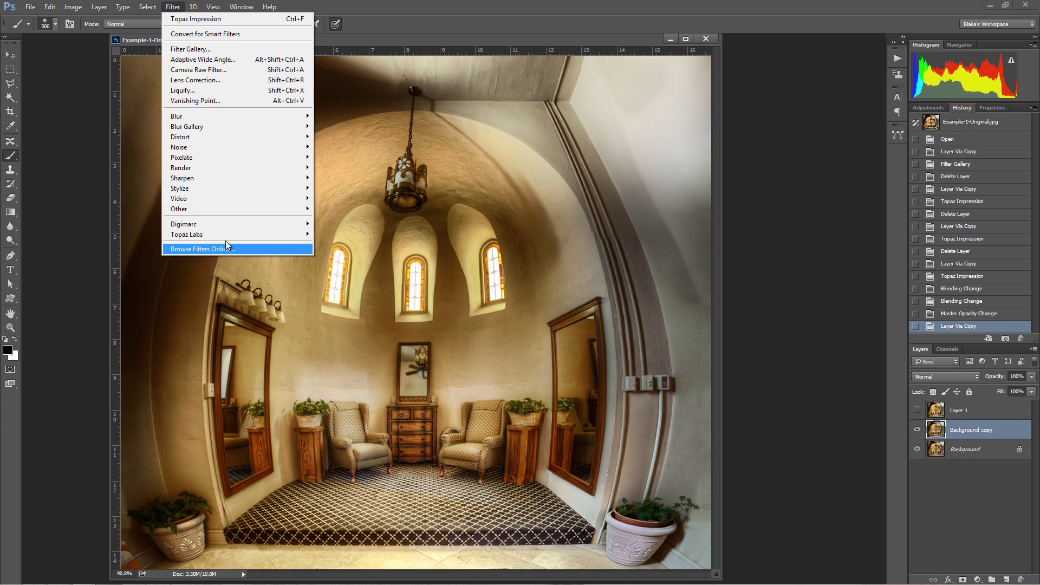
mouse_move(228, 235)
left_click(124, 308)
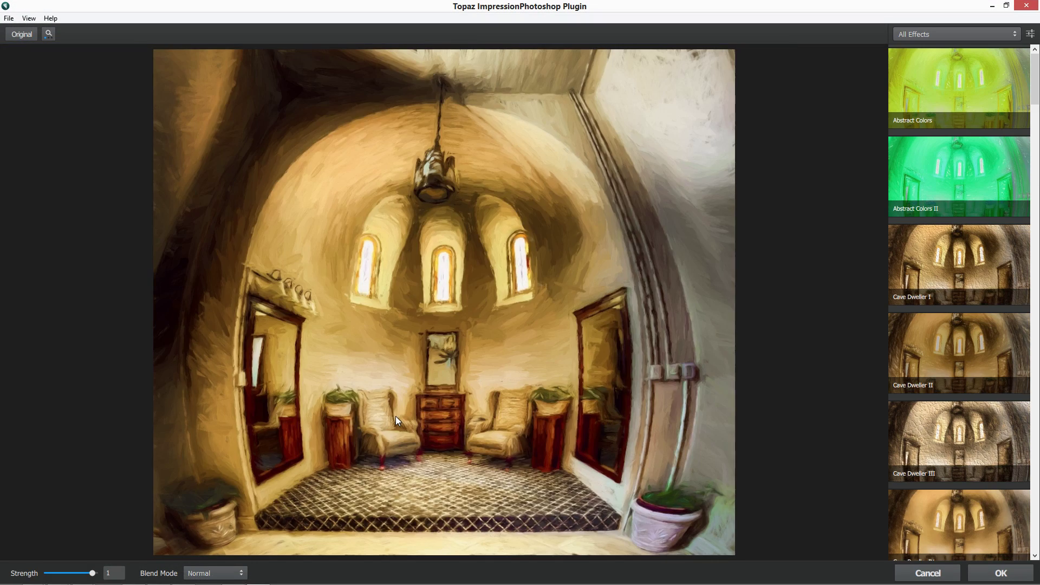
Try the plugin's Multiply, Normal, Hard Light and Overlay blend modes on the painted effect, and cancel the filter without applying it.
left_click(242, 573)
left_click(267, 542)
left_click(242, 573)
left_click(263, 531)
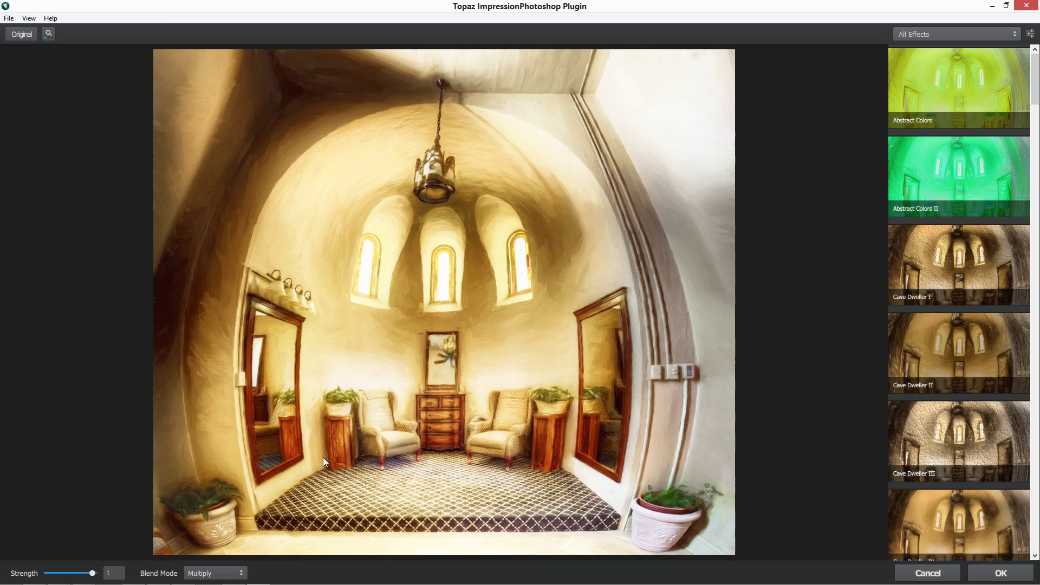
left_click(243, 572)
left_click(263, 516)
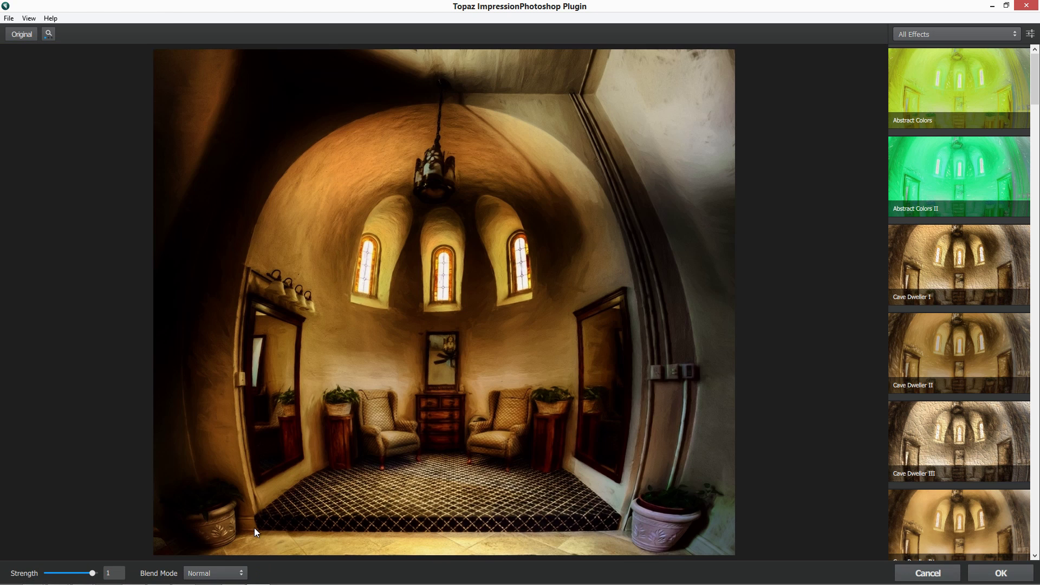
left_click(243, 572)
left_click(267, 530)
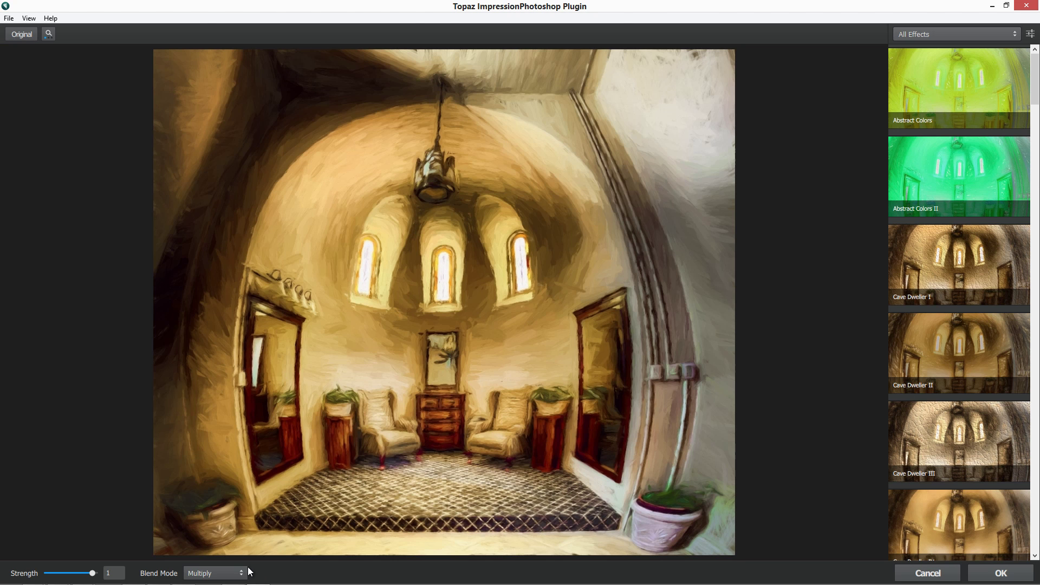
left_click(244, 573)
left_click(270, 565)
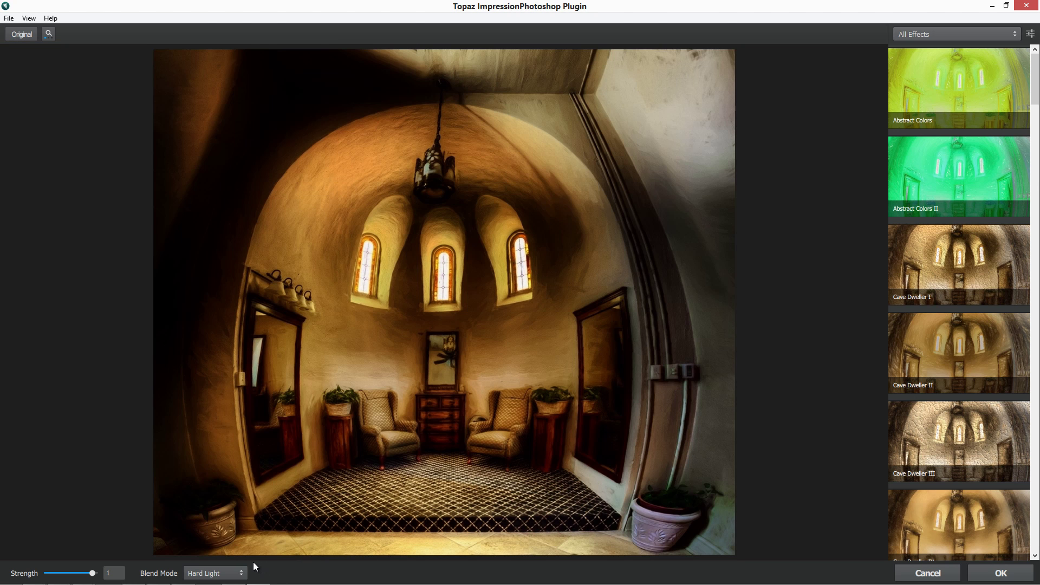
left_click(245, 573)
left_click(271, 544)
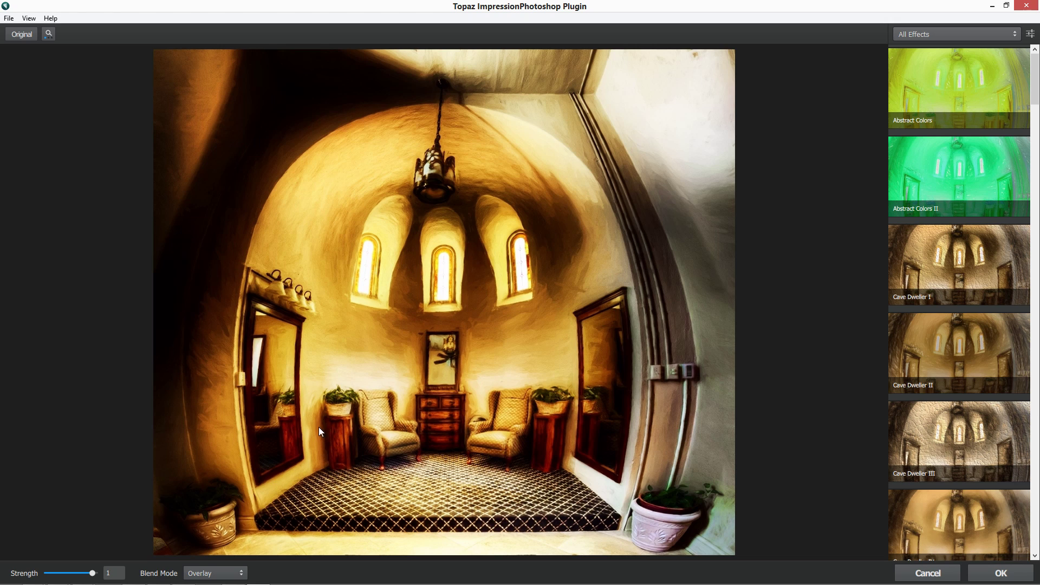
left_click(927, 573)
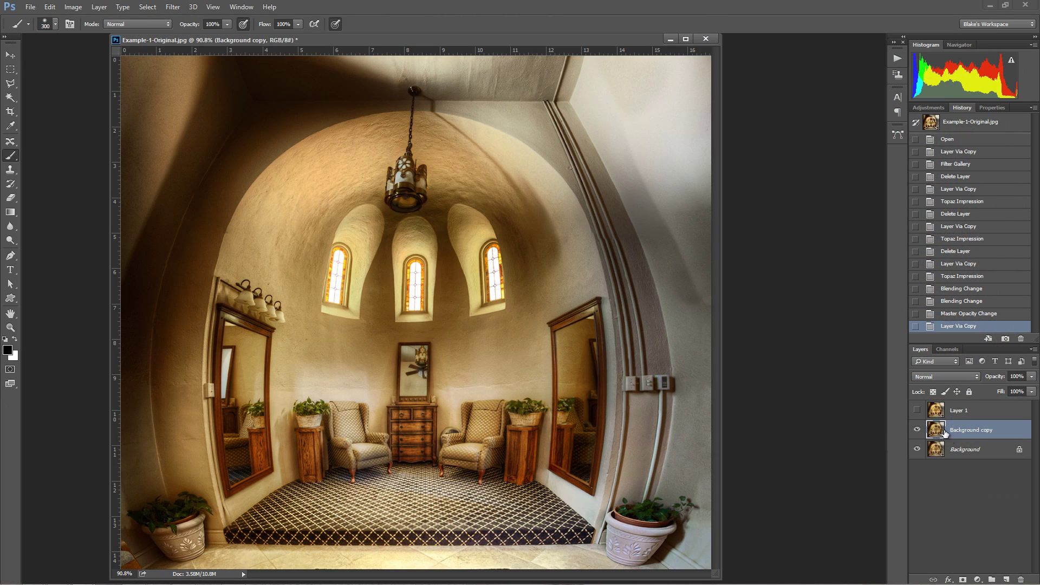
Show Layer 1 again, place it below the Background copy, and delete the Background copy layer.
left_click(916, 409)
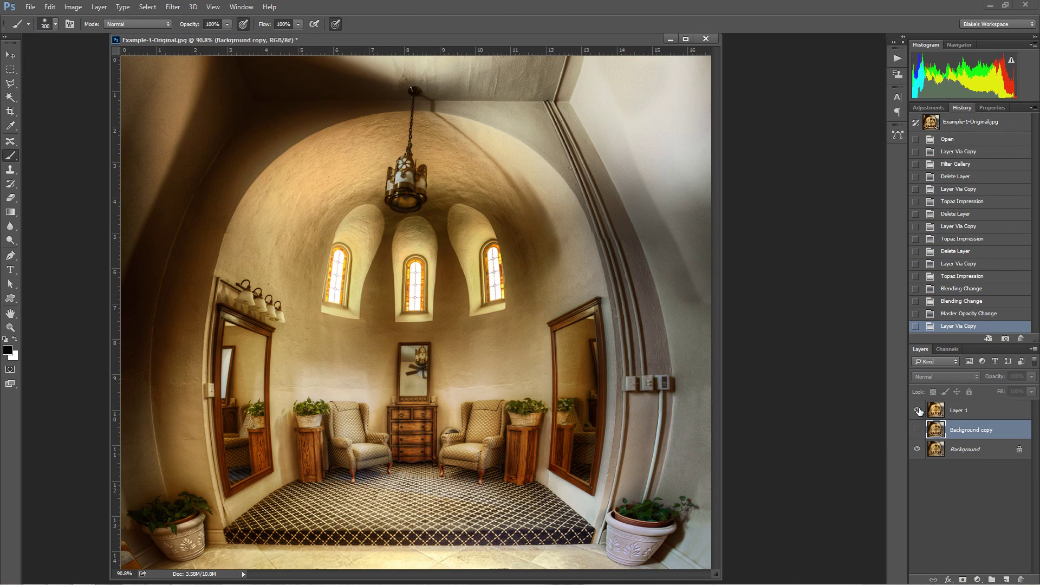
left_click_drag(954, 410, 949, 436)
left_click(939, 416)
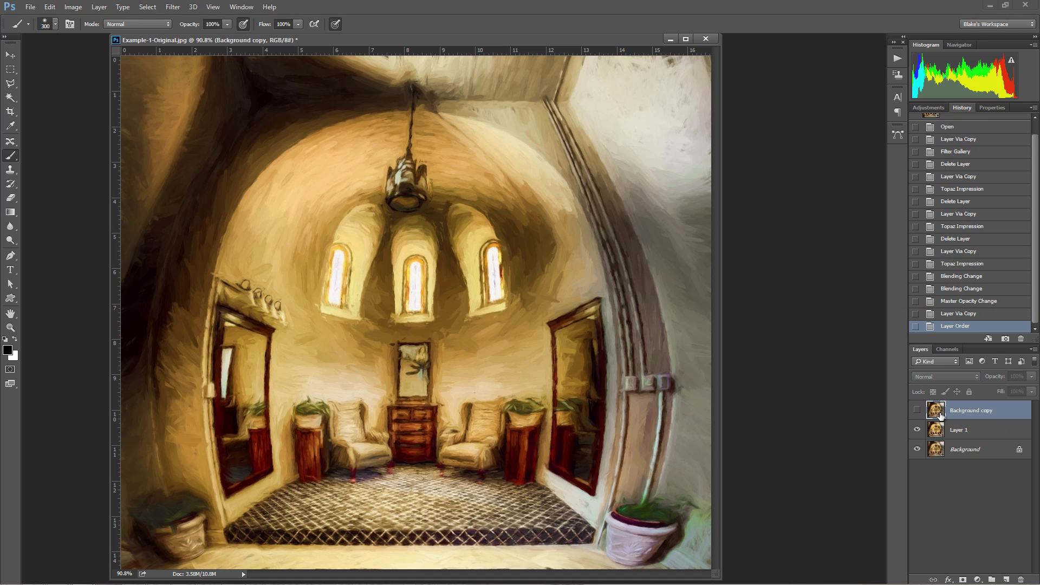
key("Delete")
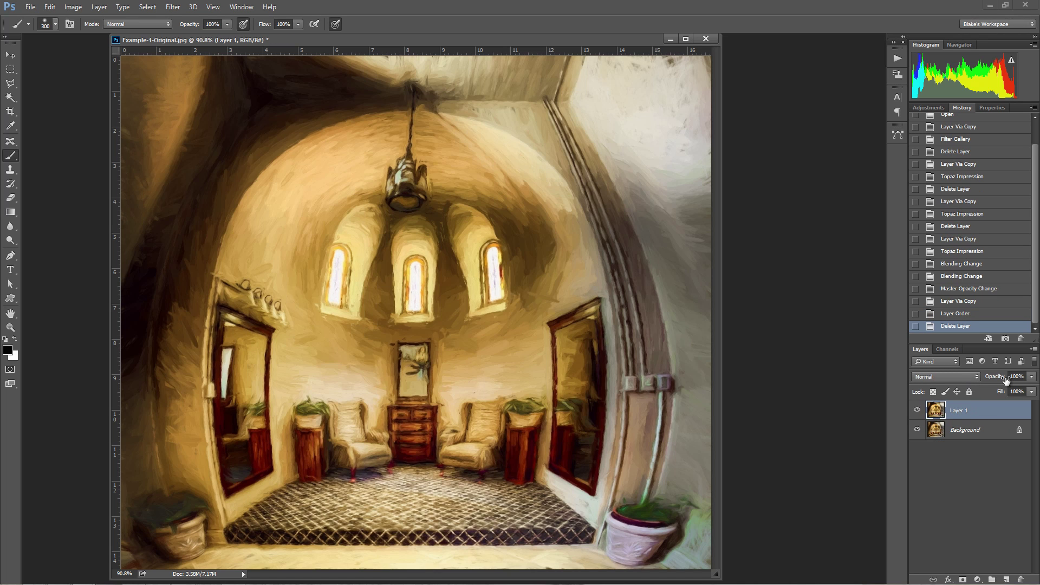
Lower the opacity of Layer 1 to 66% and add a white layer mask to it.
left_click(1031, 391)
left_click_drag(1030, 391, 1011, 391)
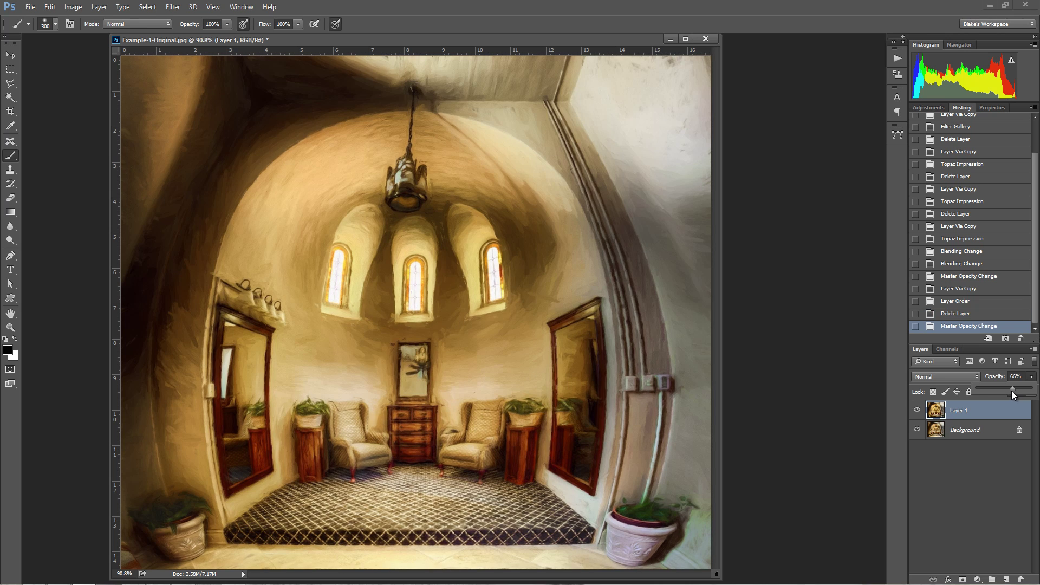
left_click(939, 413)
left_click(962, 579)
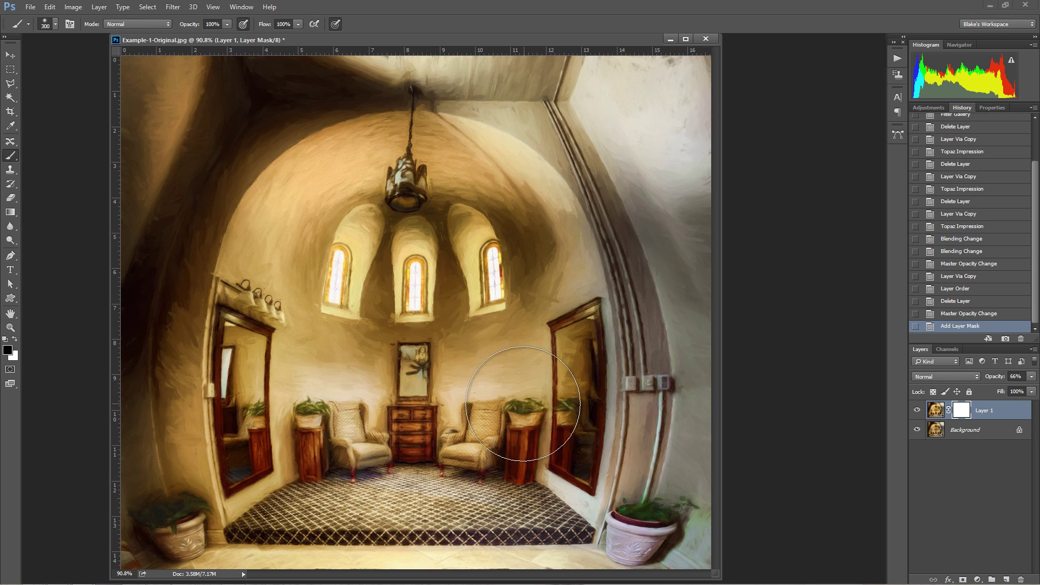
Reduce the brush size to 150 and paint black on Layer 1's mask over both armchairs to bring back the original detail.
key("bracketleft")
key("bracketleft")
key("bracketleft")
key("bracketleft")
left_click_drag(478, 449, 465, 447)
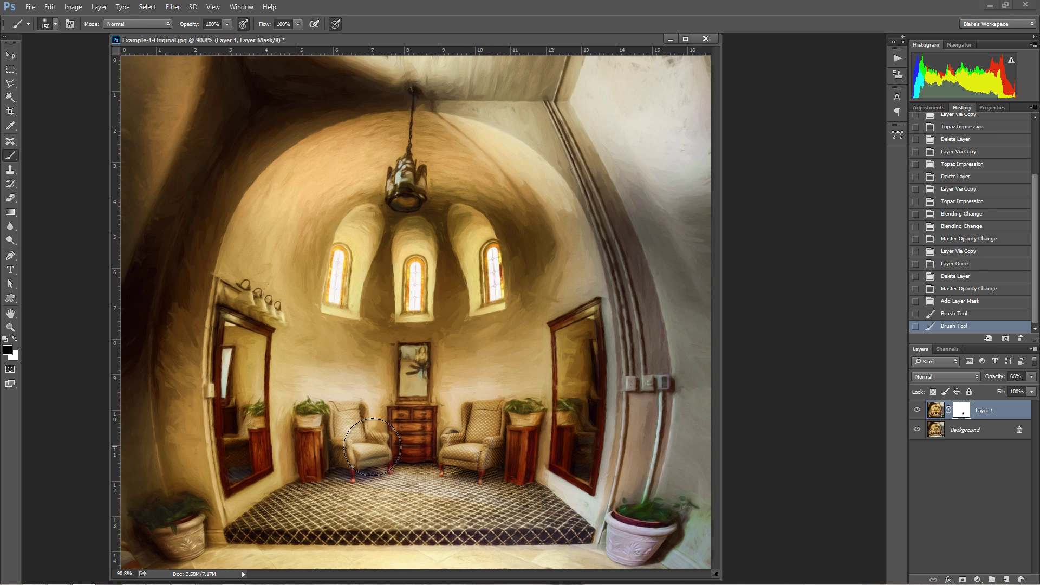
mouse_move(357, 434)
left_mouse_down()
mouse_move(346, 423)
mouse_move(352, 441)
mouse_move(366, 435)
left_mouse_up()
left_click(572, 470)
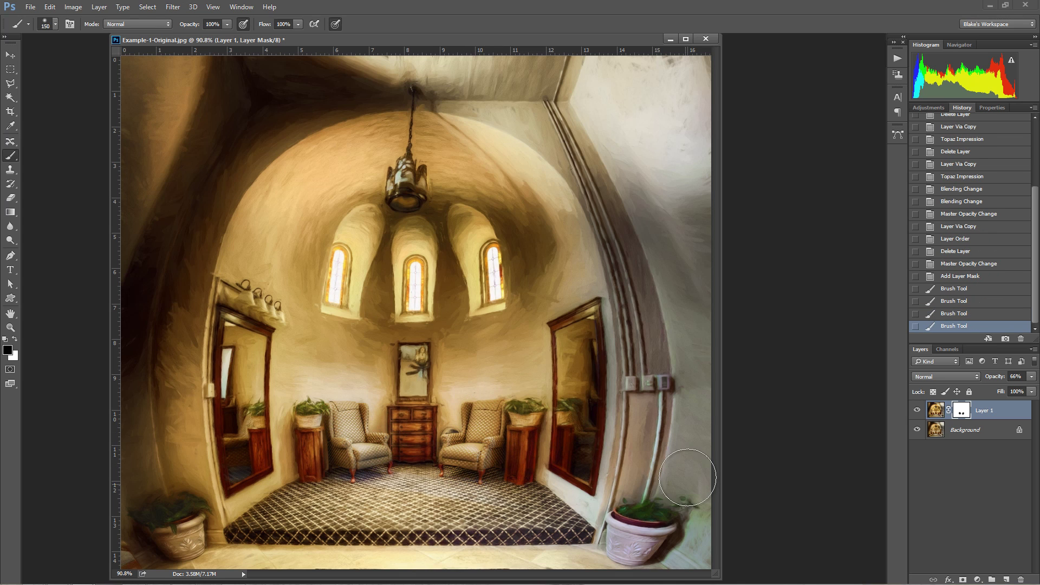